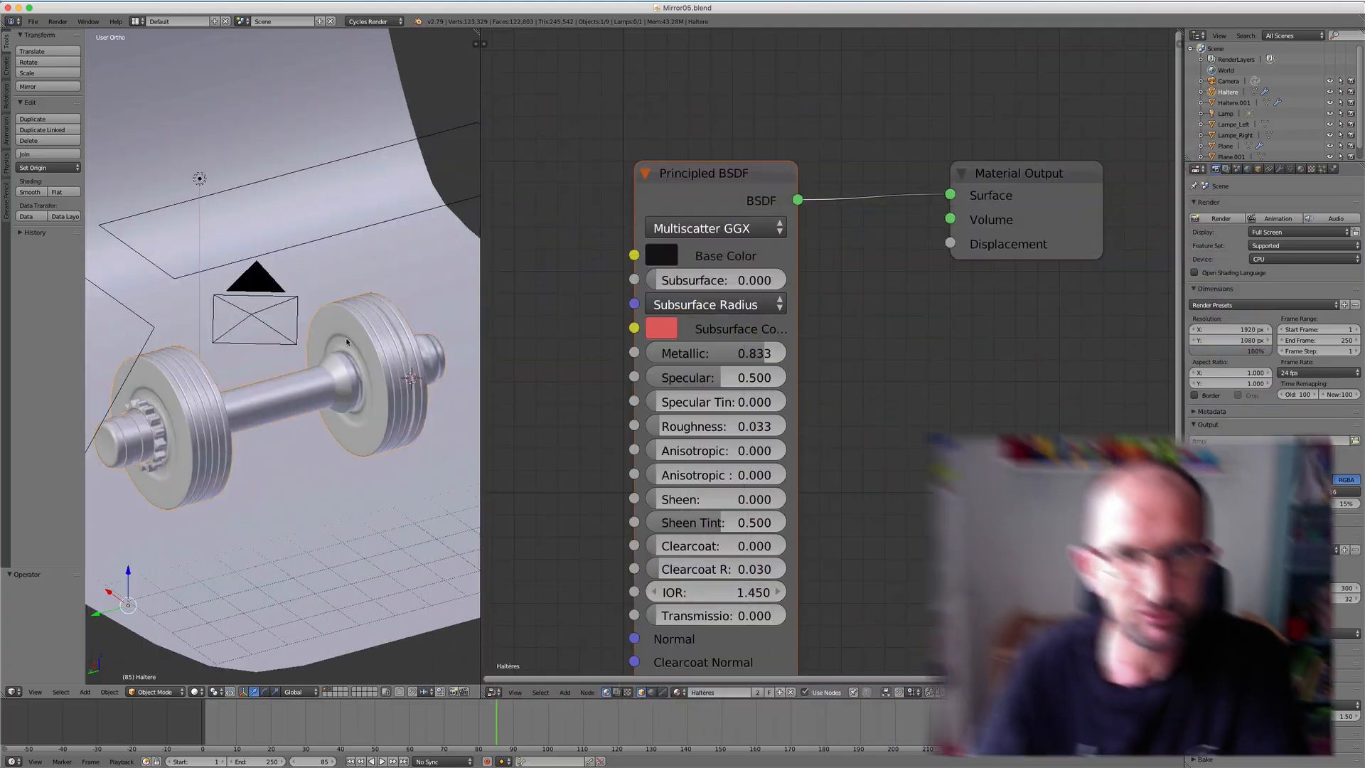
Start a new scene from the default start-up file.
mouse_move(347, 342)
middle_mouse_down()
mouse_move(328, 319)
mouse_move(323, 348)
mouse_move(371, 335)
middle_mouse_up()
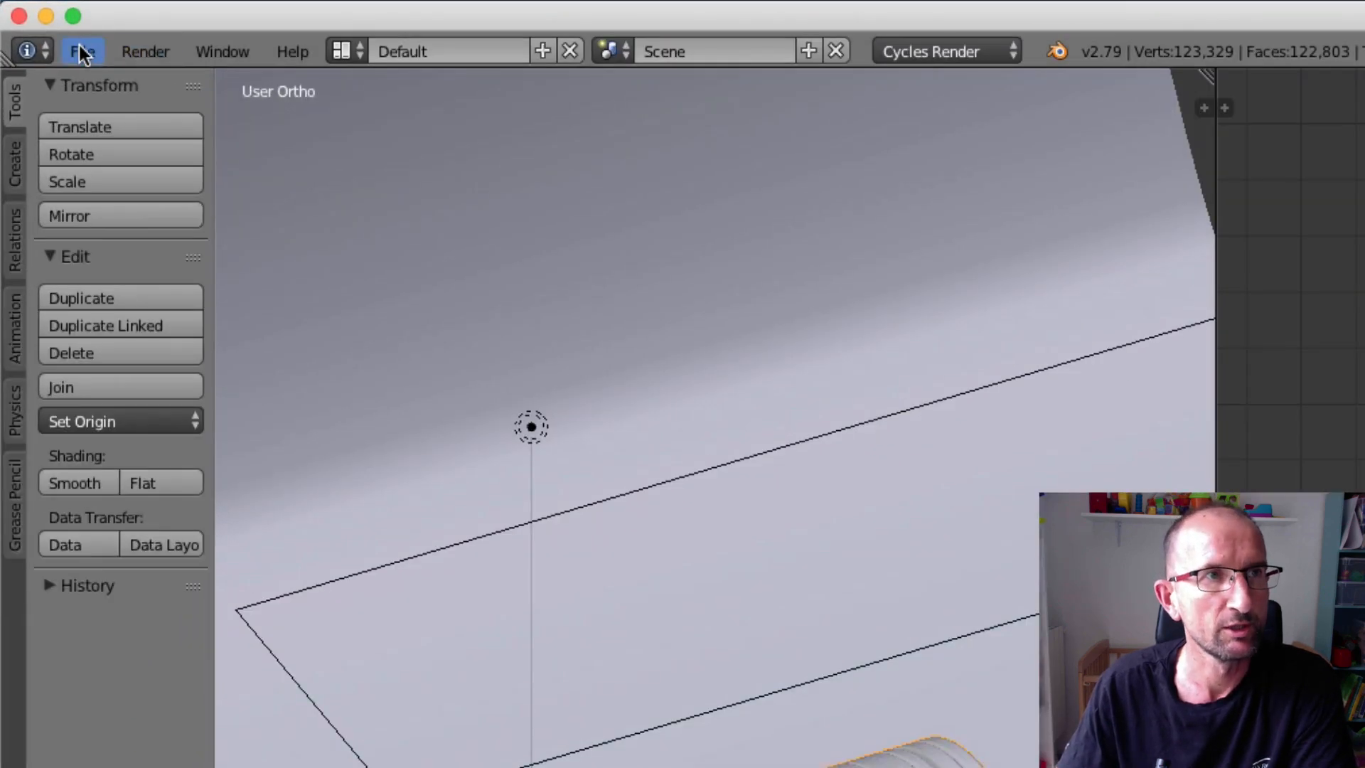
left_click(34, 21)
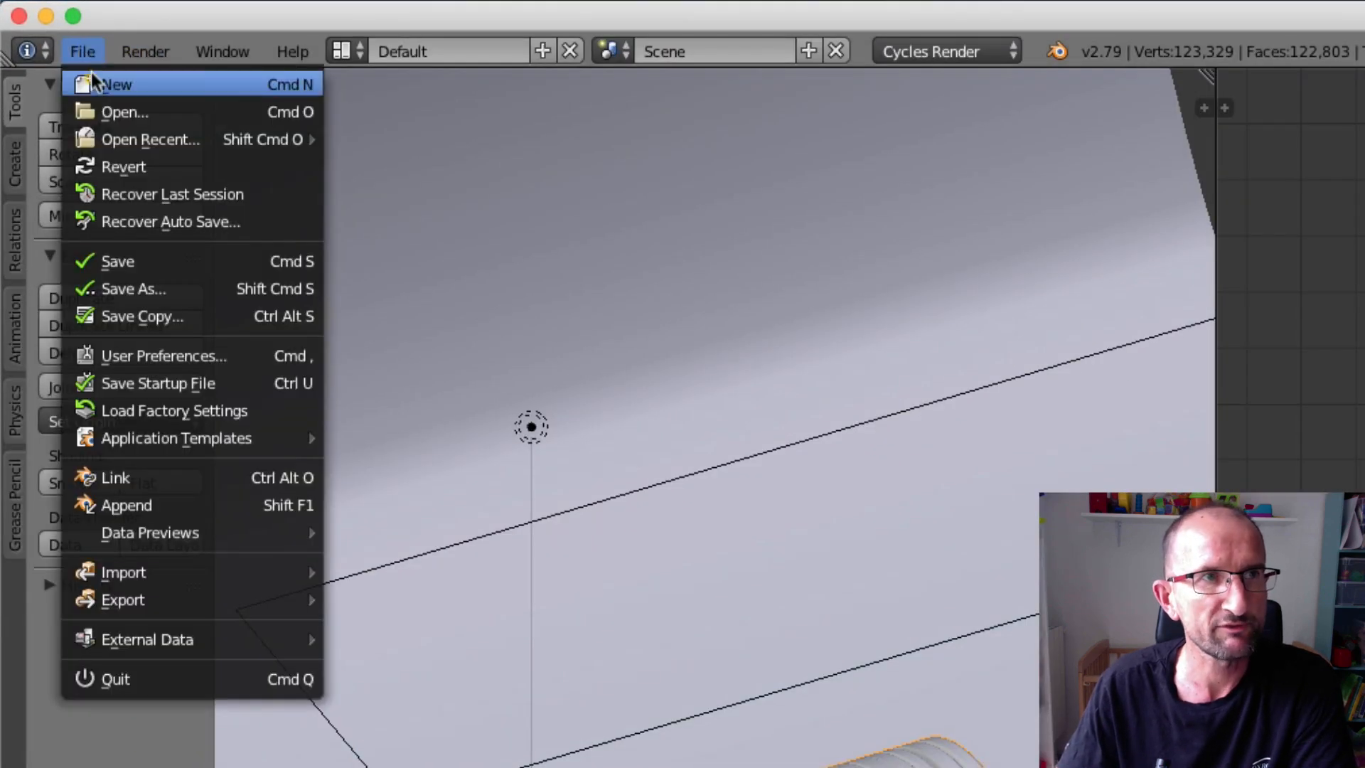
left_click(138, 87)
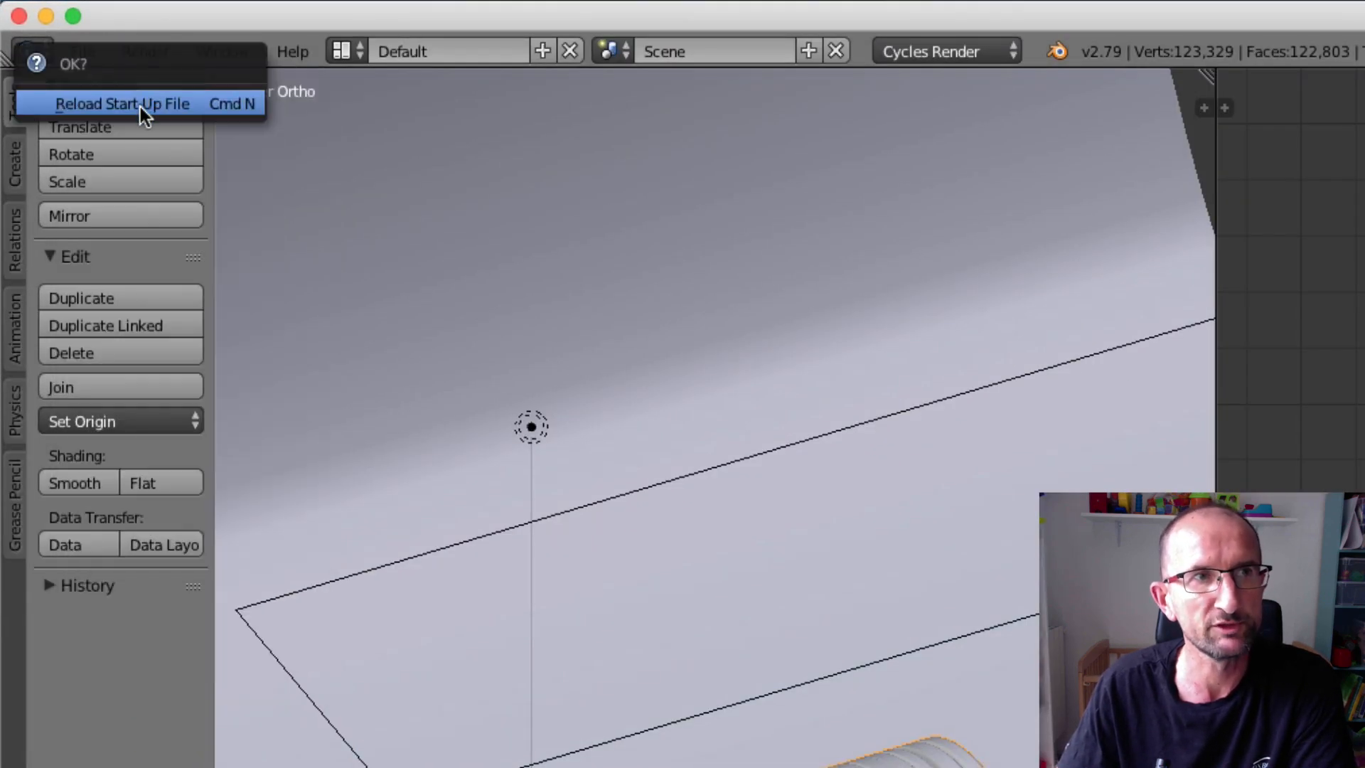
left_click(140, 106)
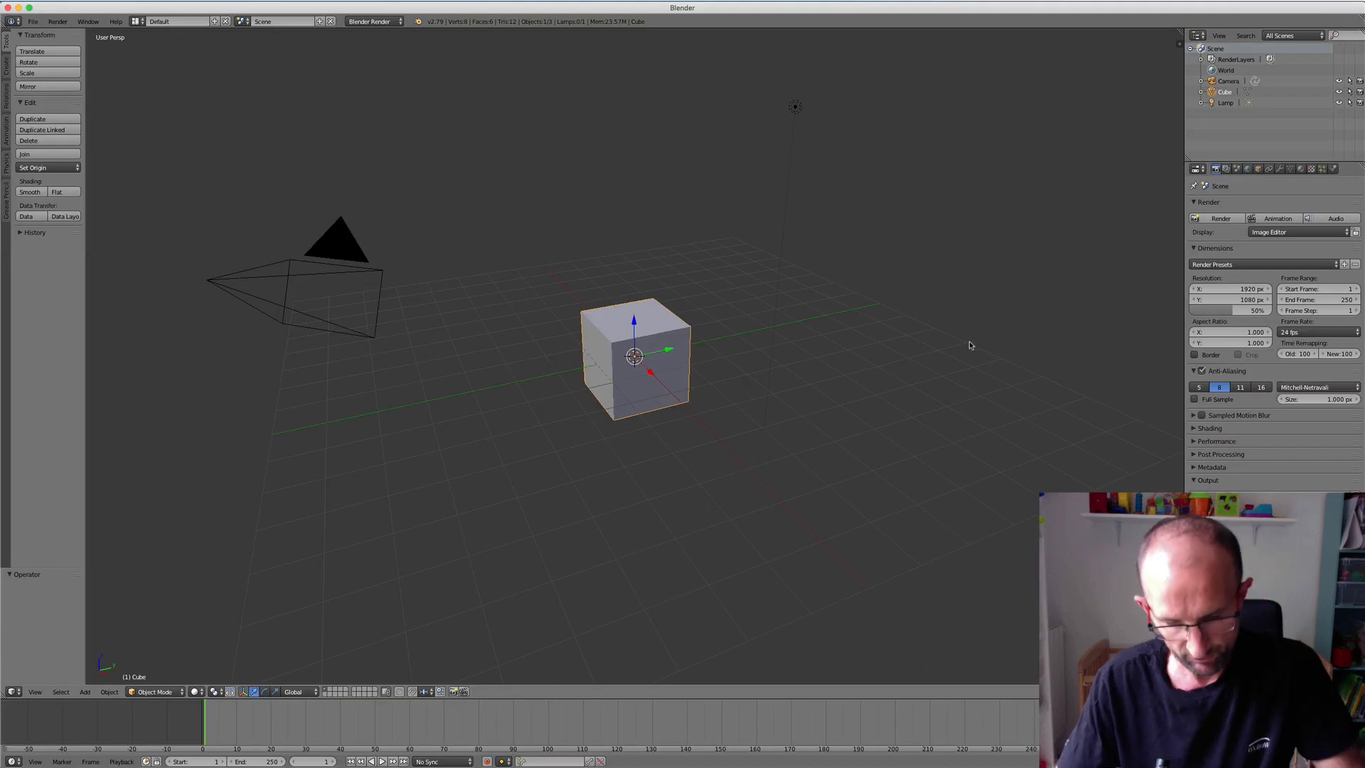
Turn on the Screencast Keys display, set its mouse icon size to 103 and disable its background box.
key("n")
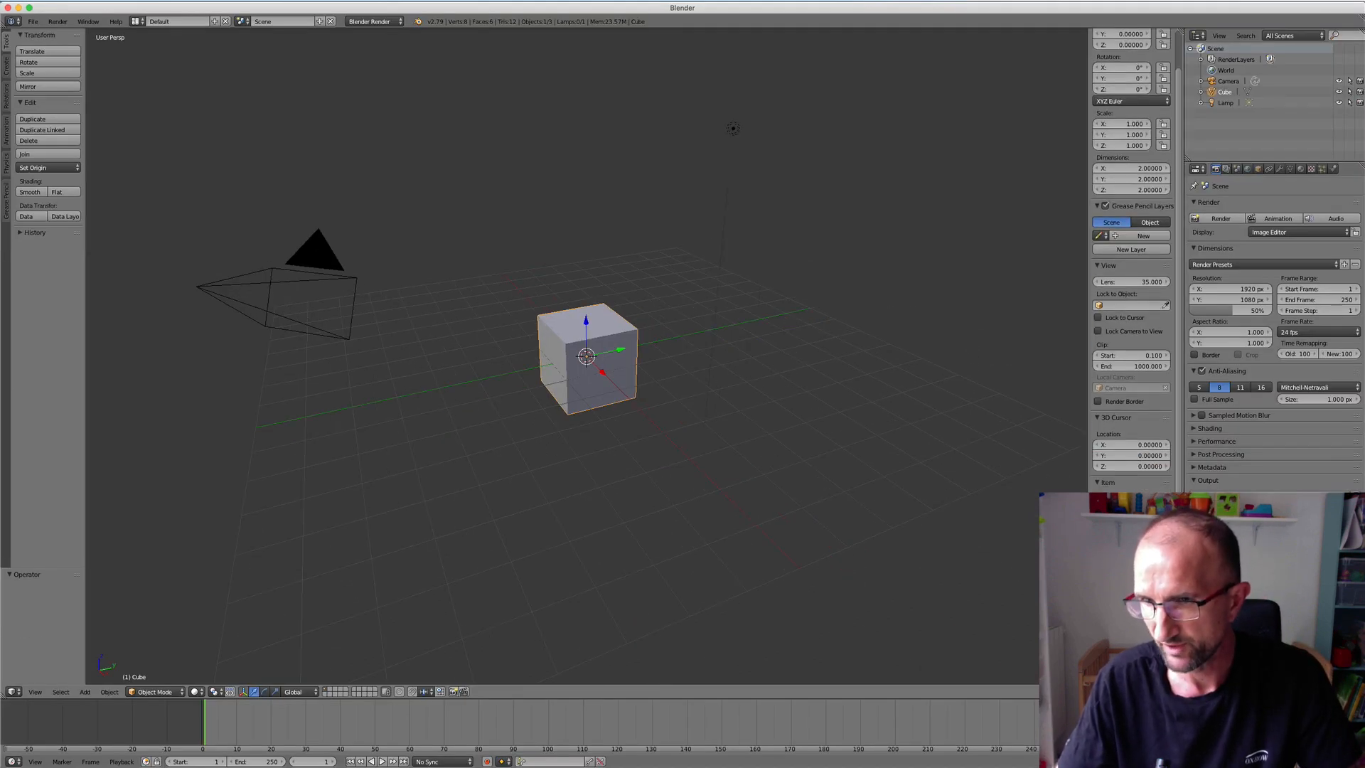
key("alt+shift+c")
scroll(1133, 253, "down", 7)
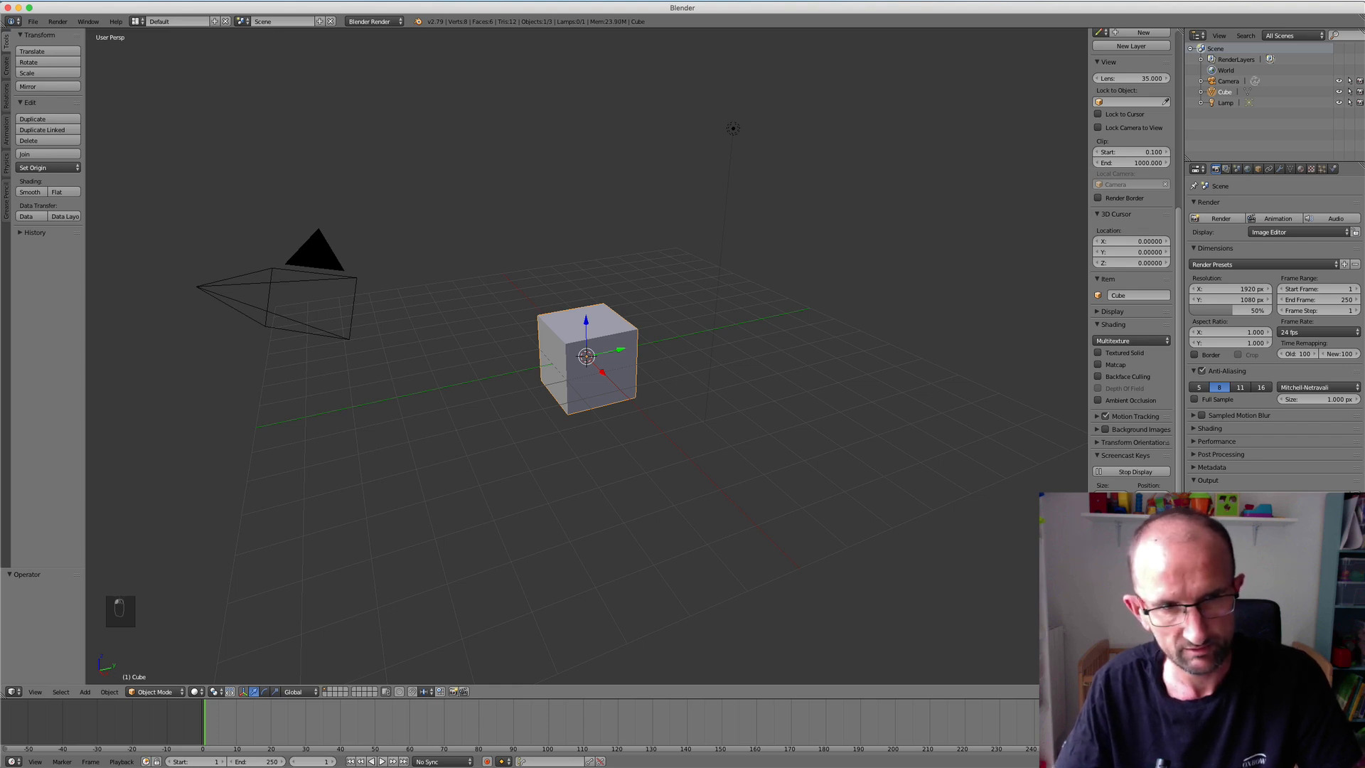
left_click_drag(1111, 507, 1145, 507)
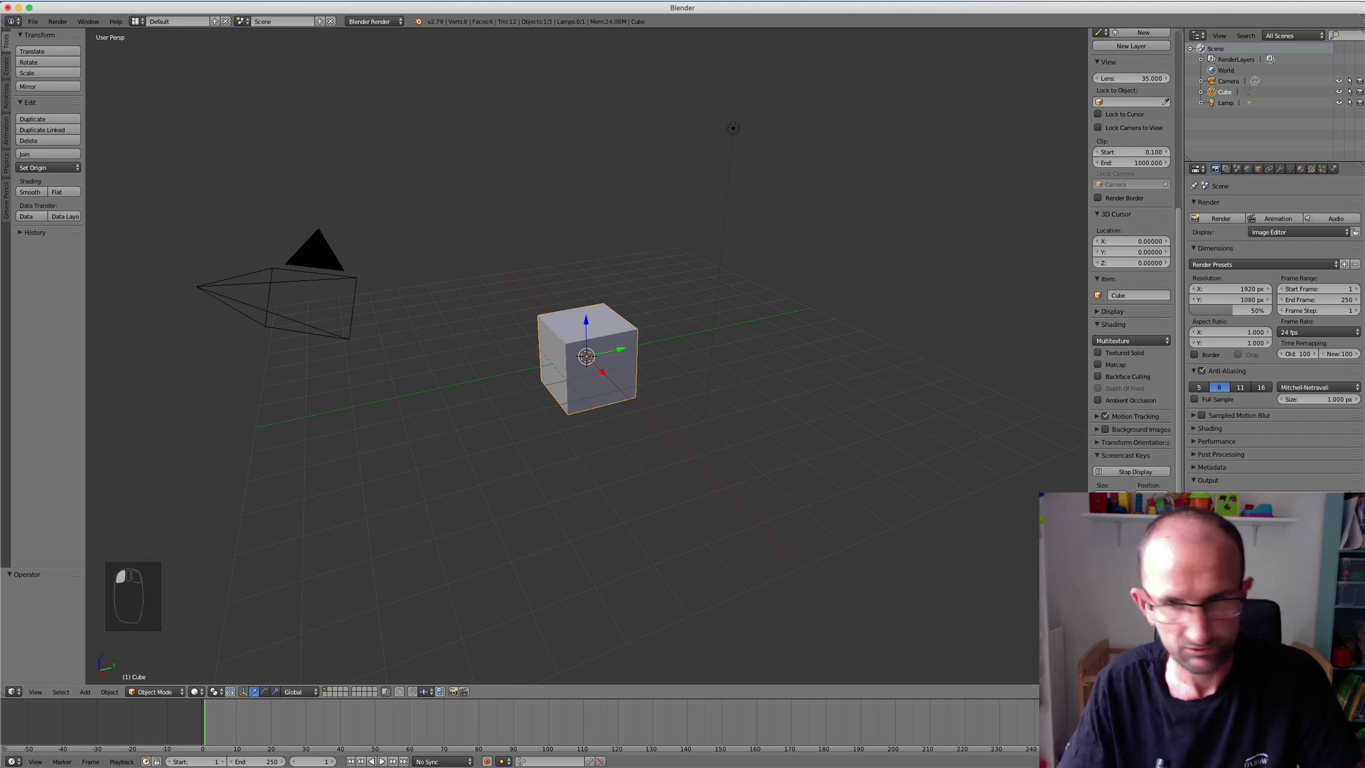
left_click(1099, 604)
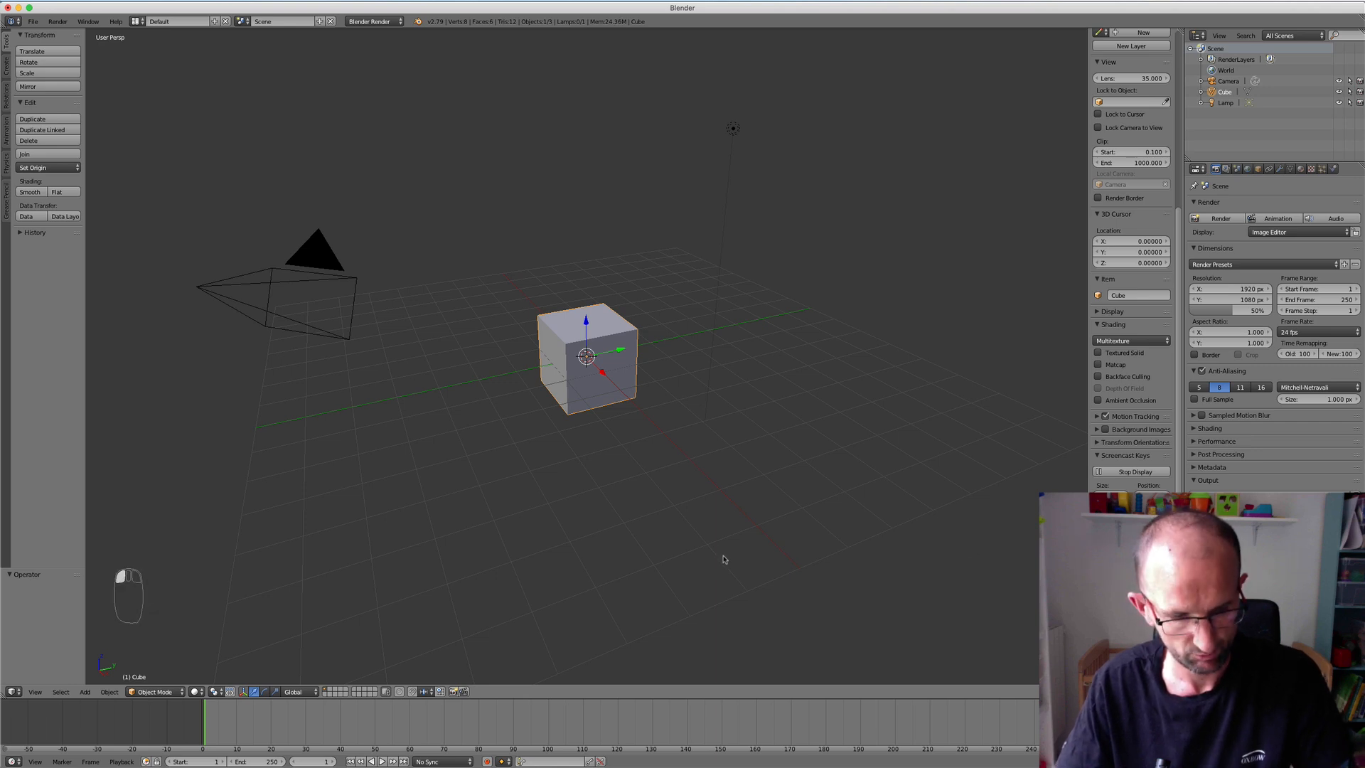
Delete the default cube from the scene.
key("a")
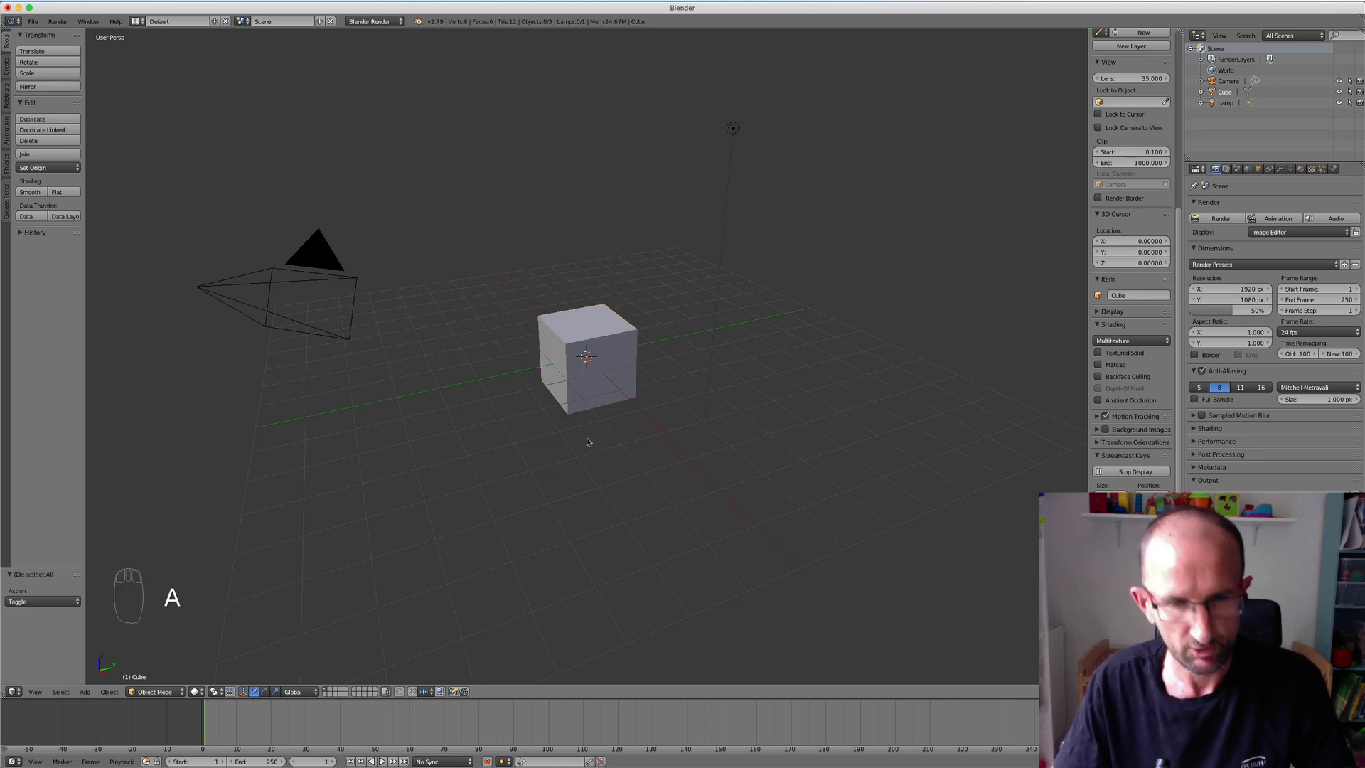
scroll(606, 439, "down", 5)
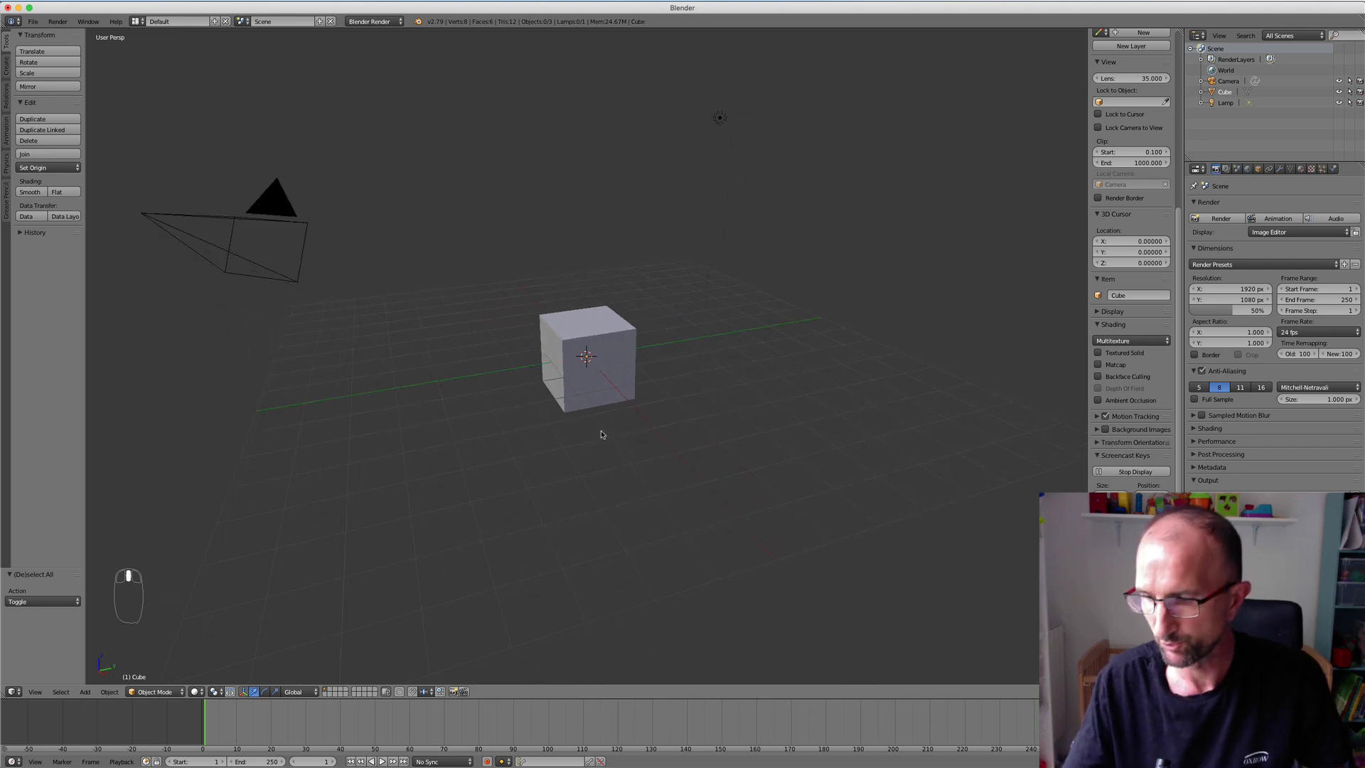
key("KP_1")
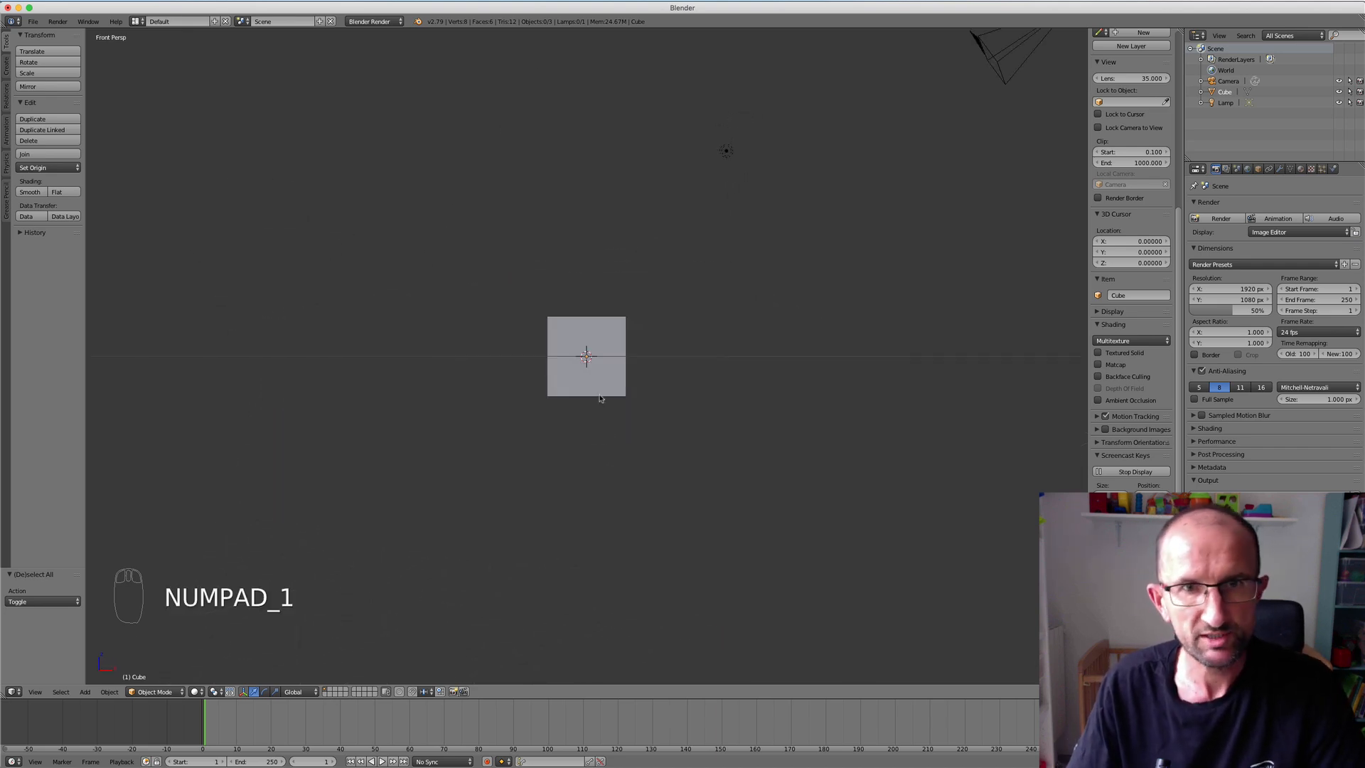
key("KP_5")
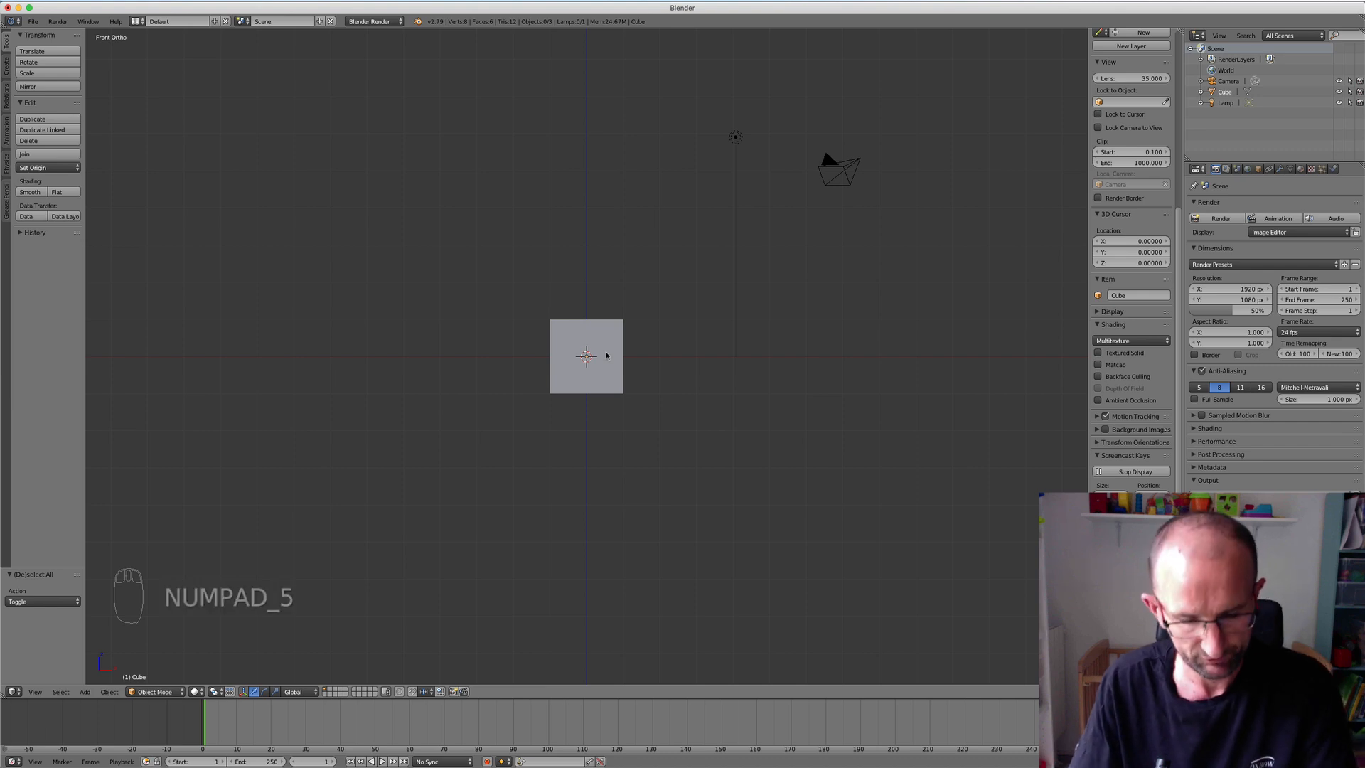
key("Tab")
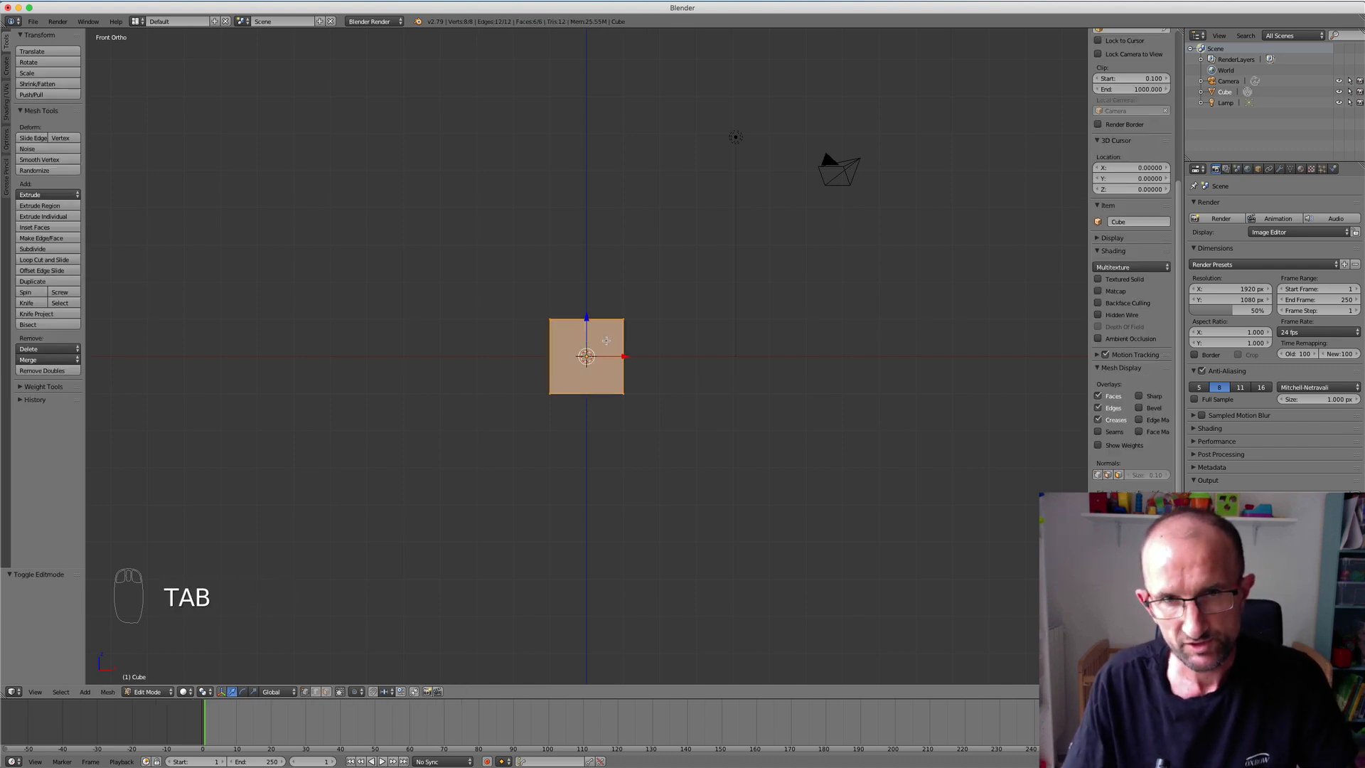
key("Tab")
right_click(607, 343)
key("x")
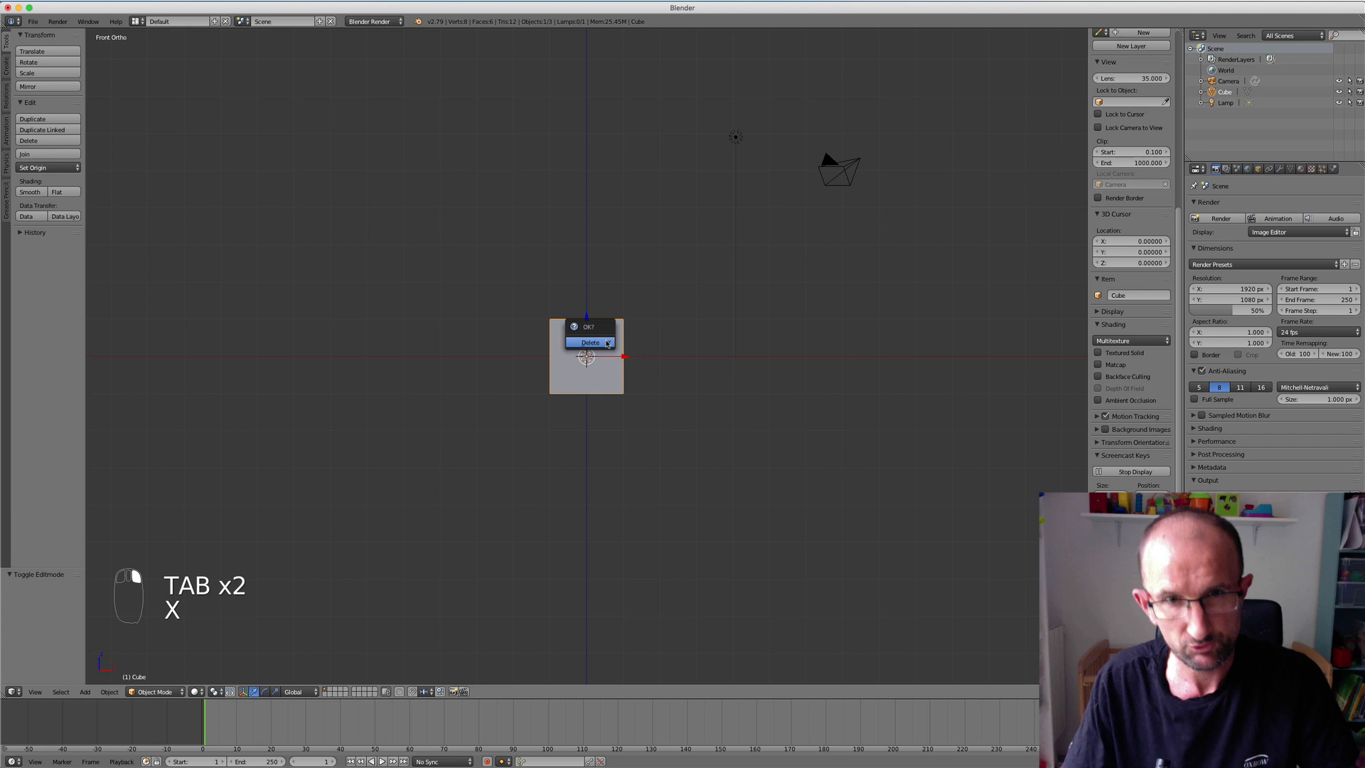
left_click(606, 343)
Add a cylinder mesh at the origin with Align to View enabled in the front orthographic view.
key("shift+a")
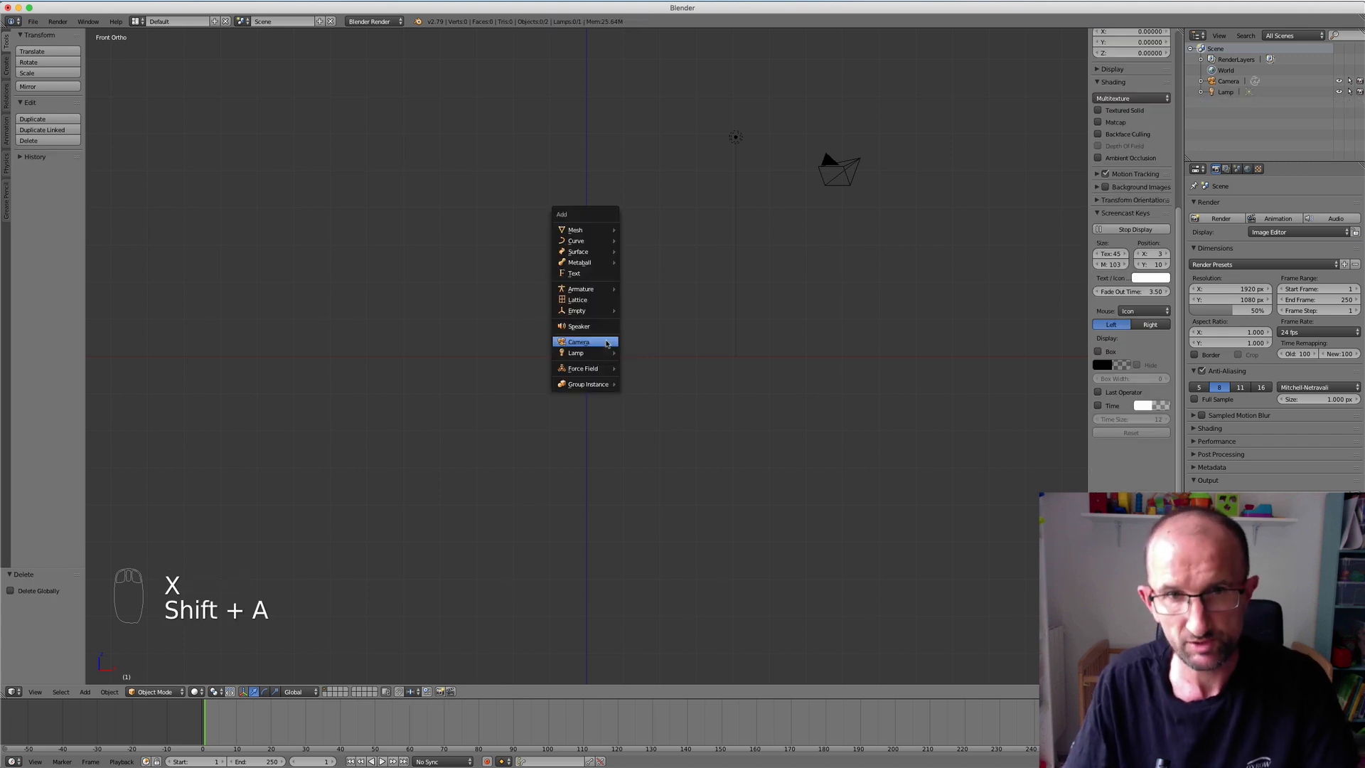
mouse_move(597, 231)
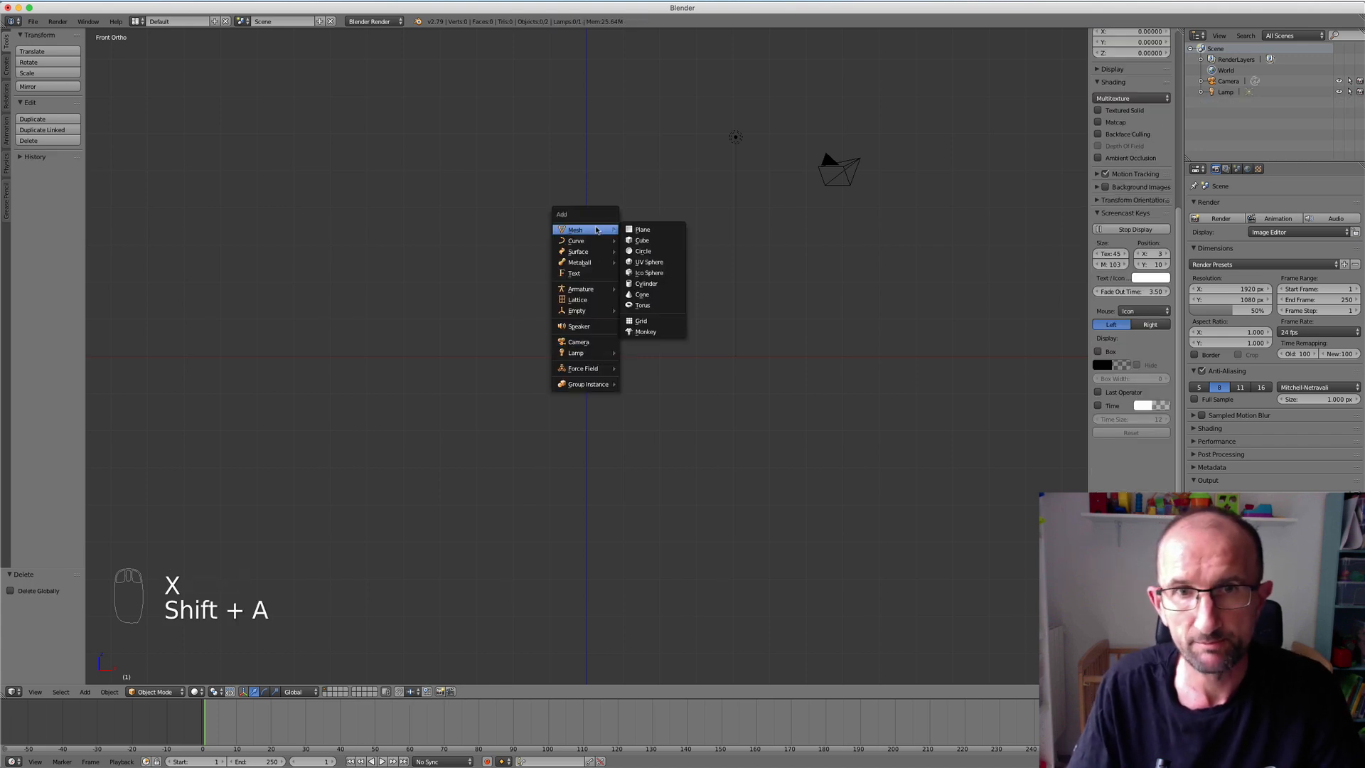
left_click(643, 284)
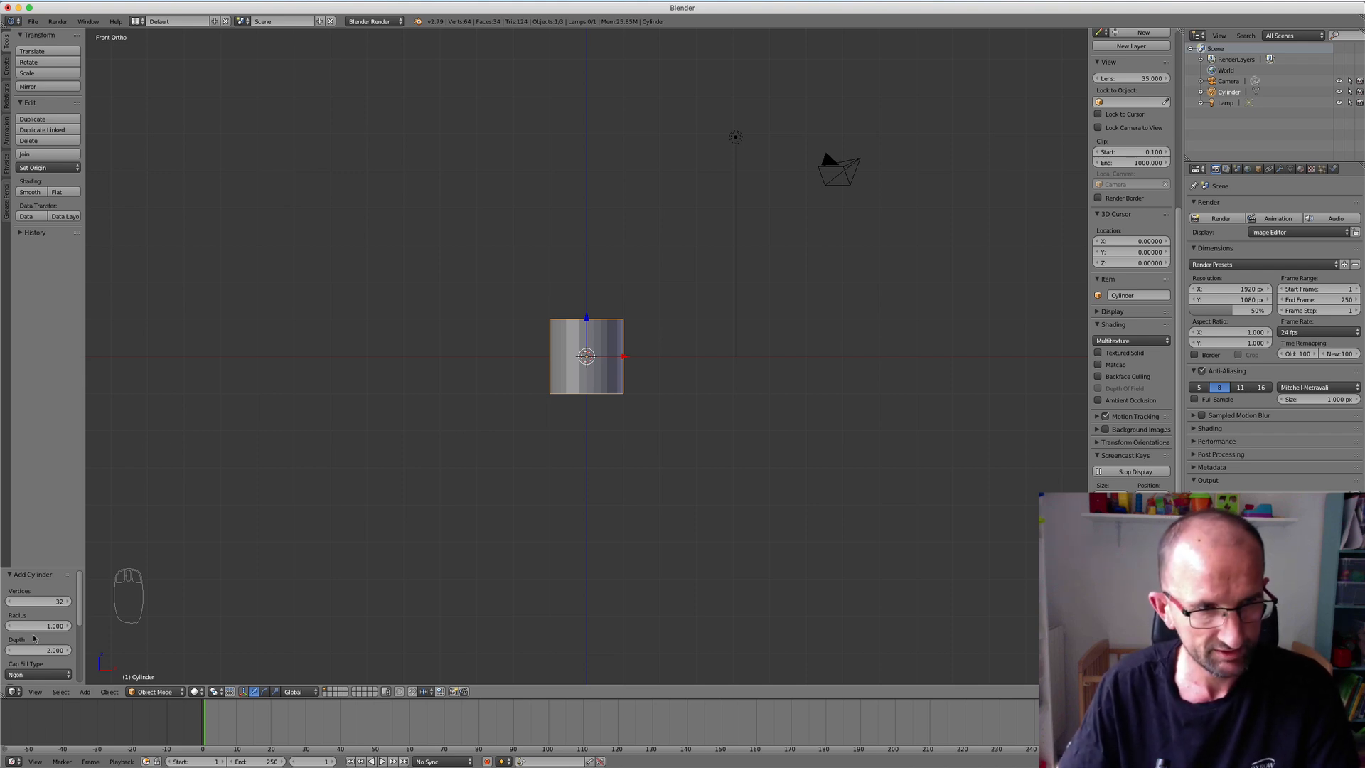
scroll(34, 638, "down", 4)
left_click(10, 637)
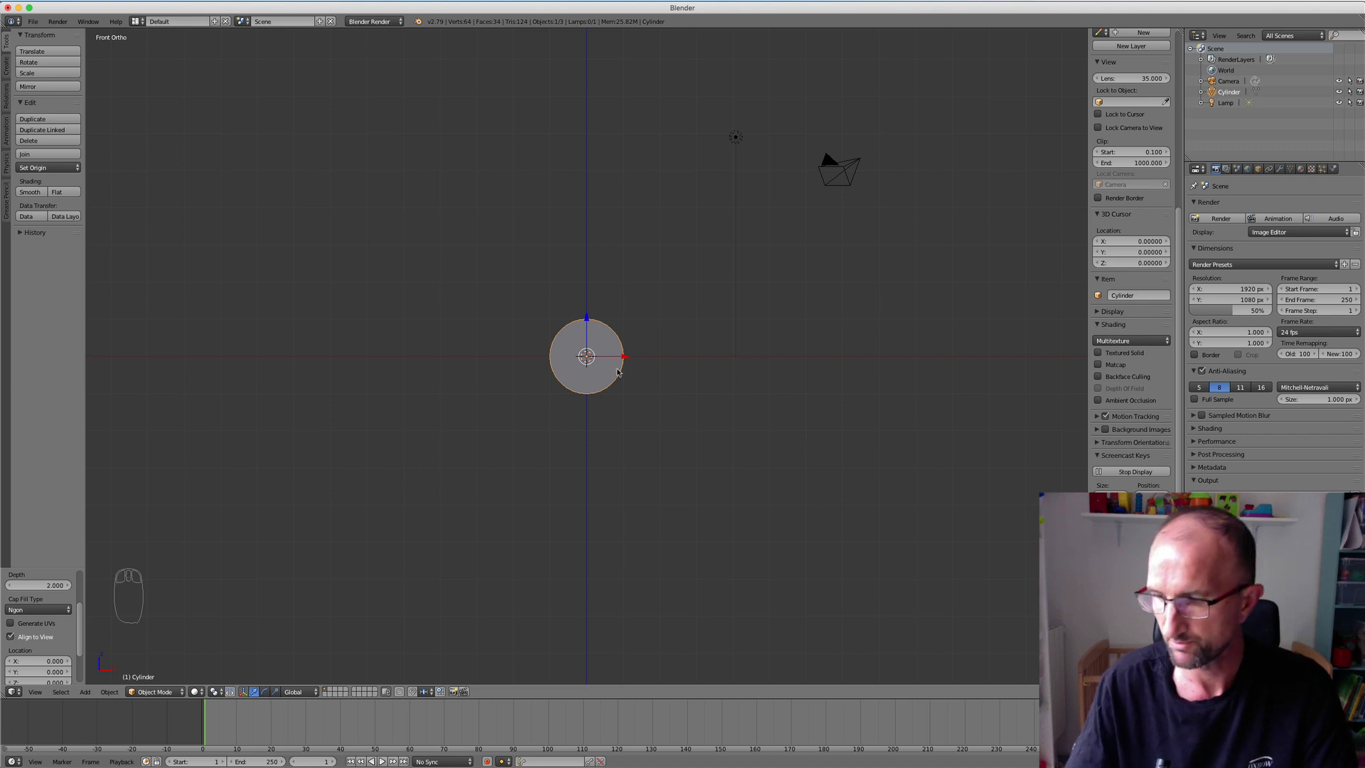
Add one centred edge loop around the cylinder, dividing its length into two equal halves.
key("KP_3")
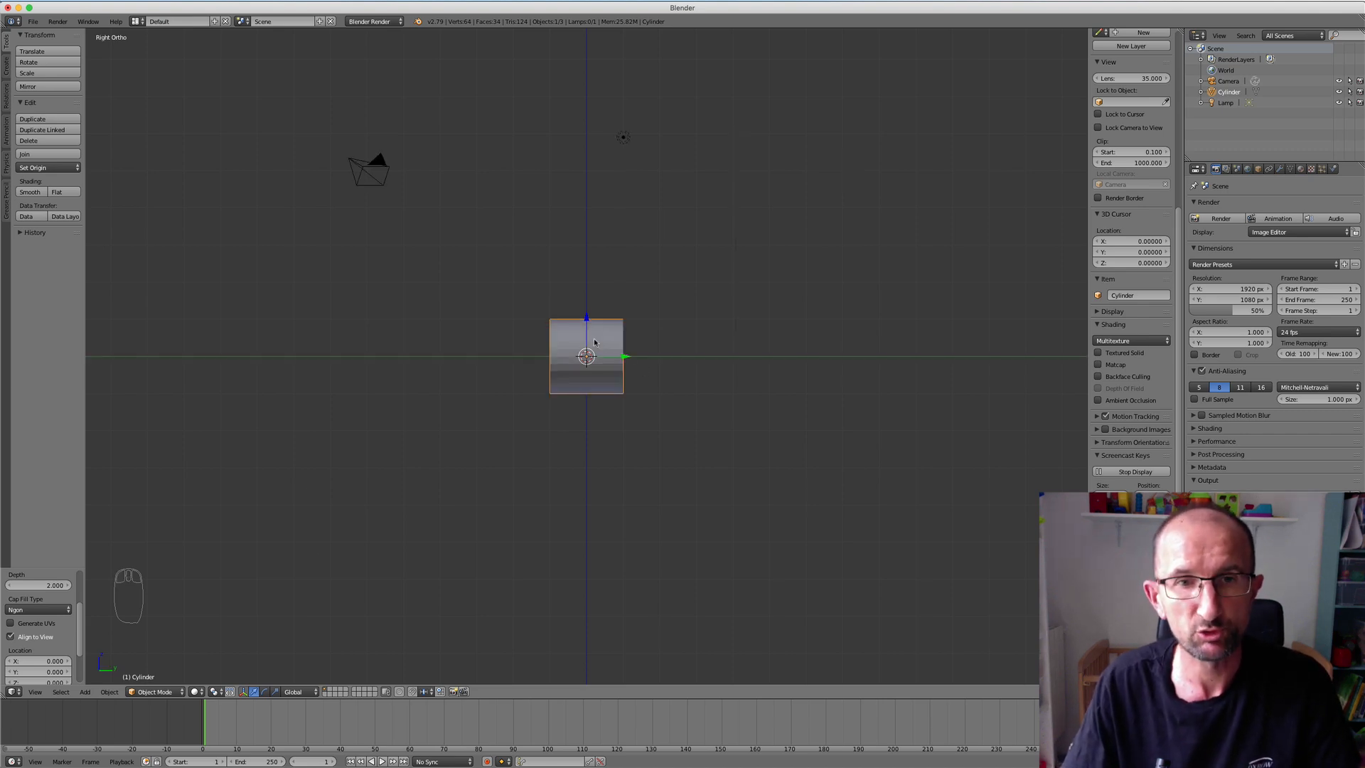
key("Tab")
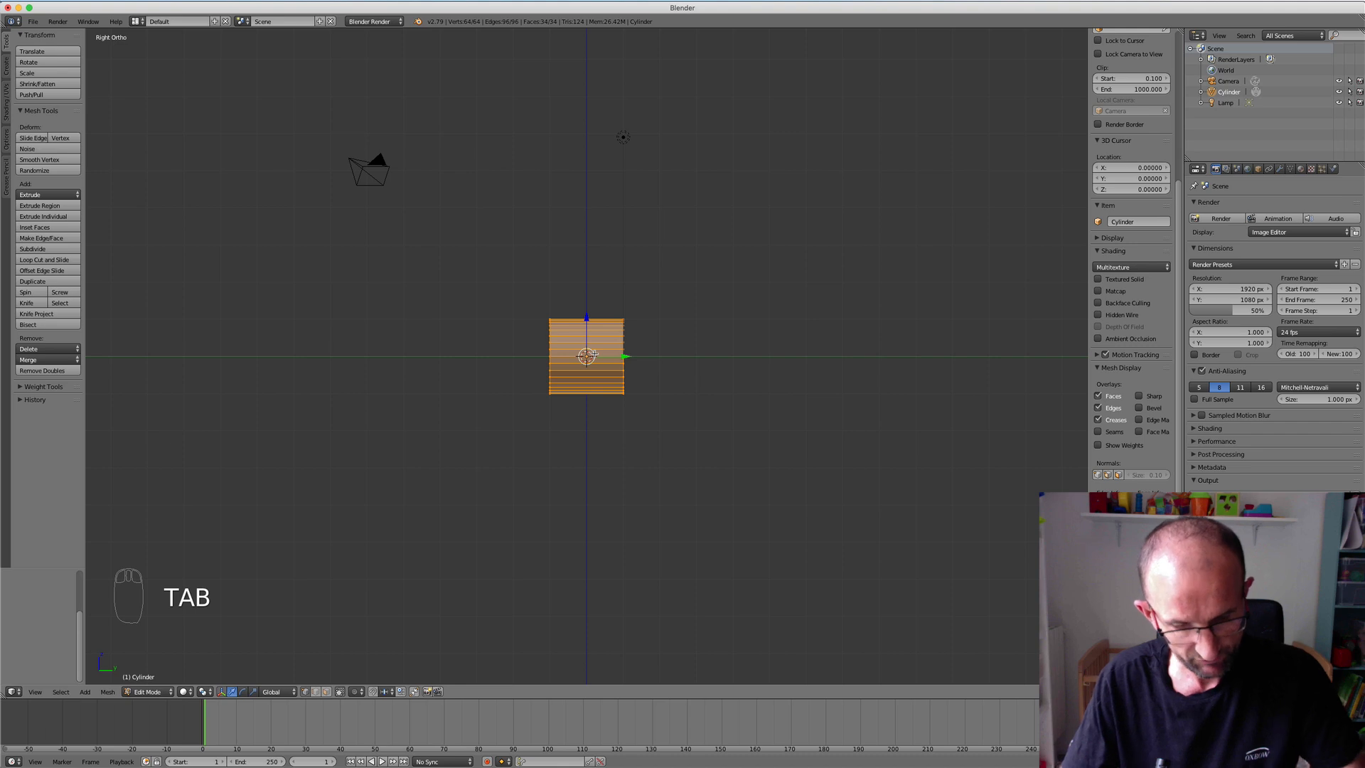
key("ctrl+r")
left_click(613, 364)
scroll(613, 365, "up", 2)
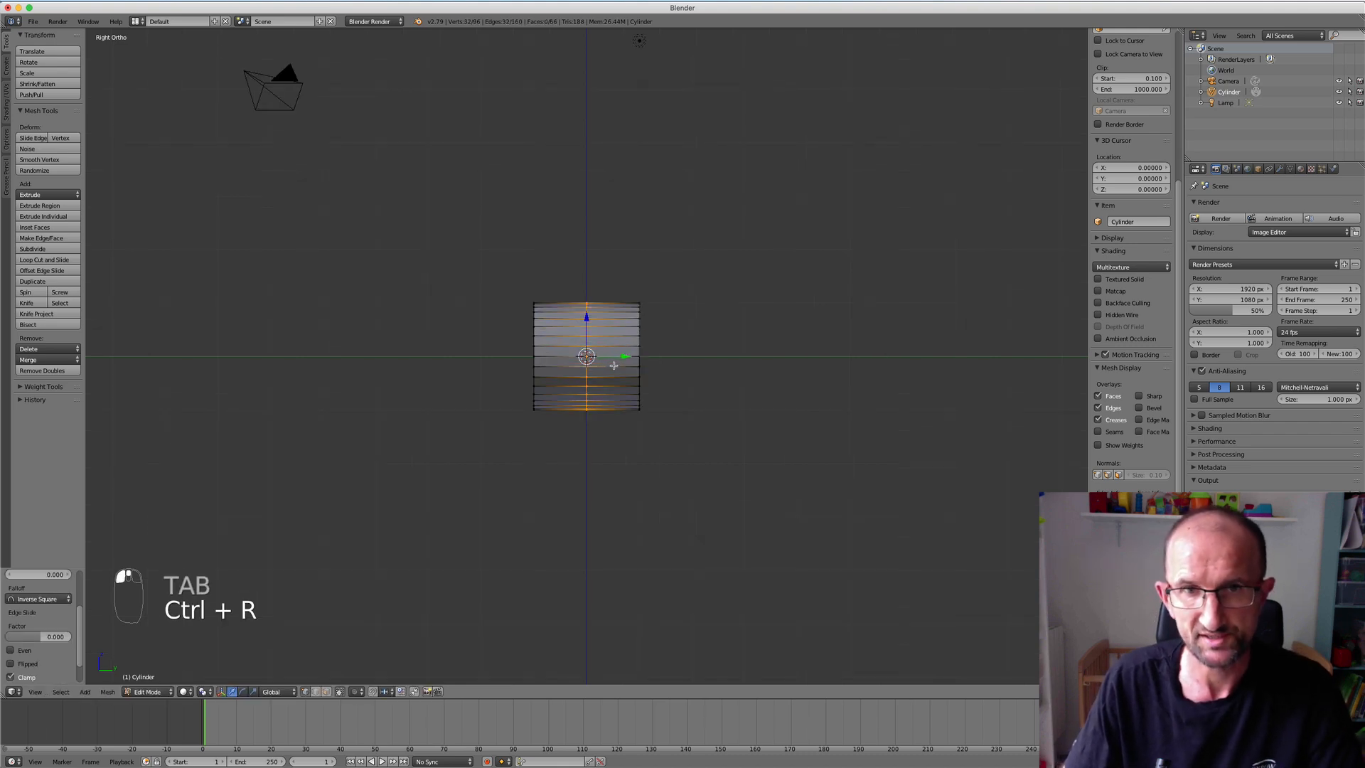
scroll(613, 364, "up", 2)
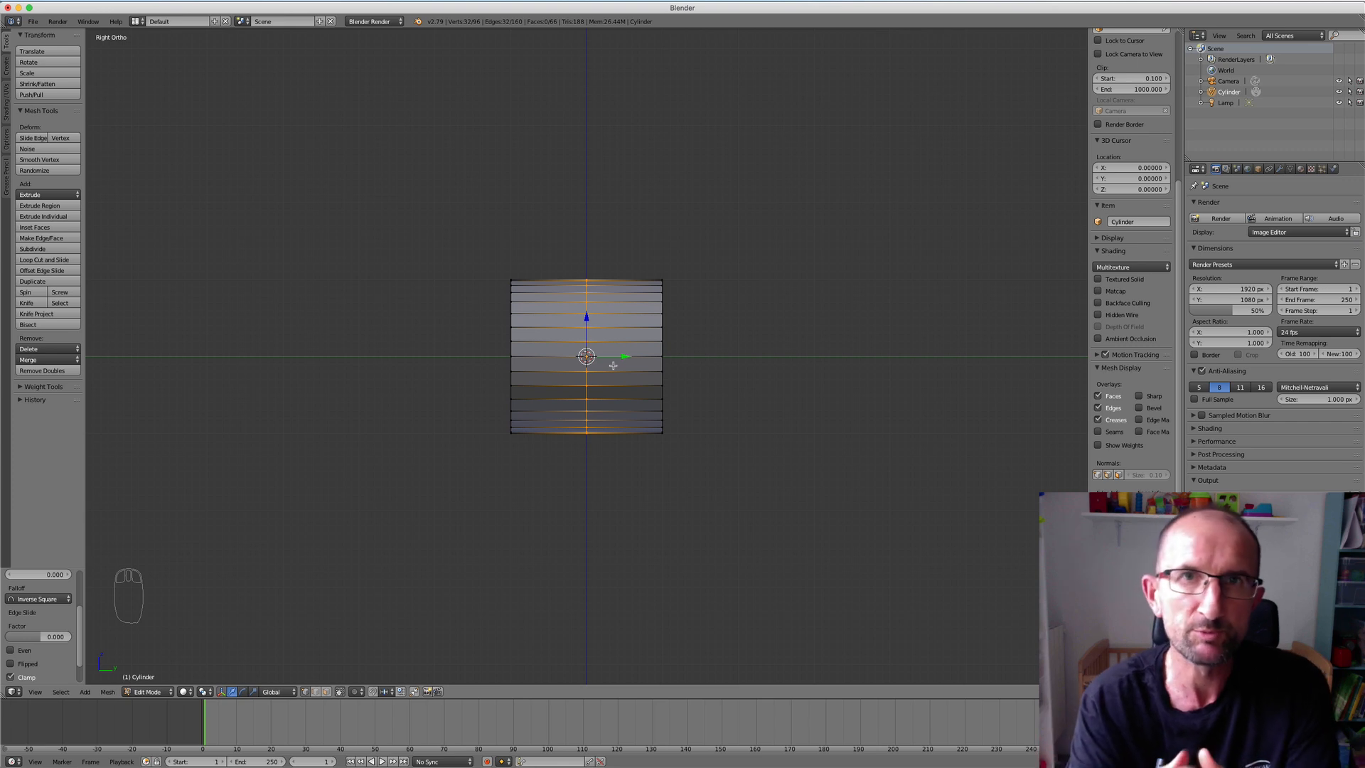
Delete the end vertices on the cylinder's positive Y side, leaving only the negative Y half.
key("a")
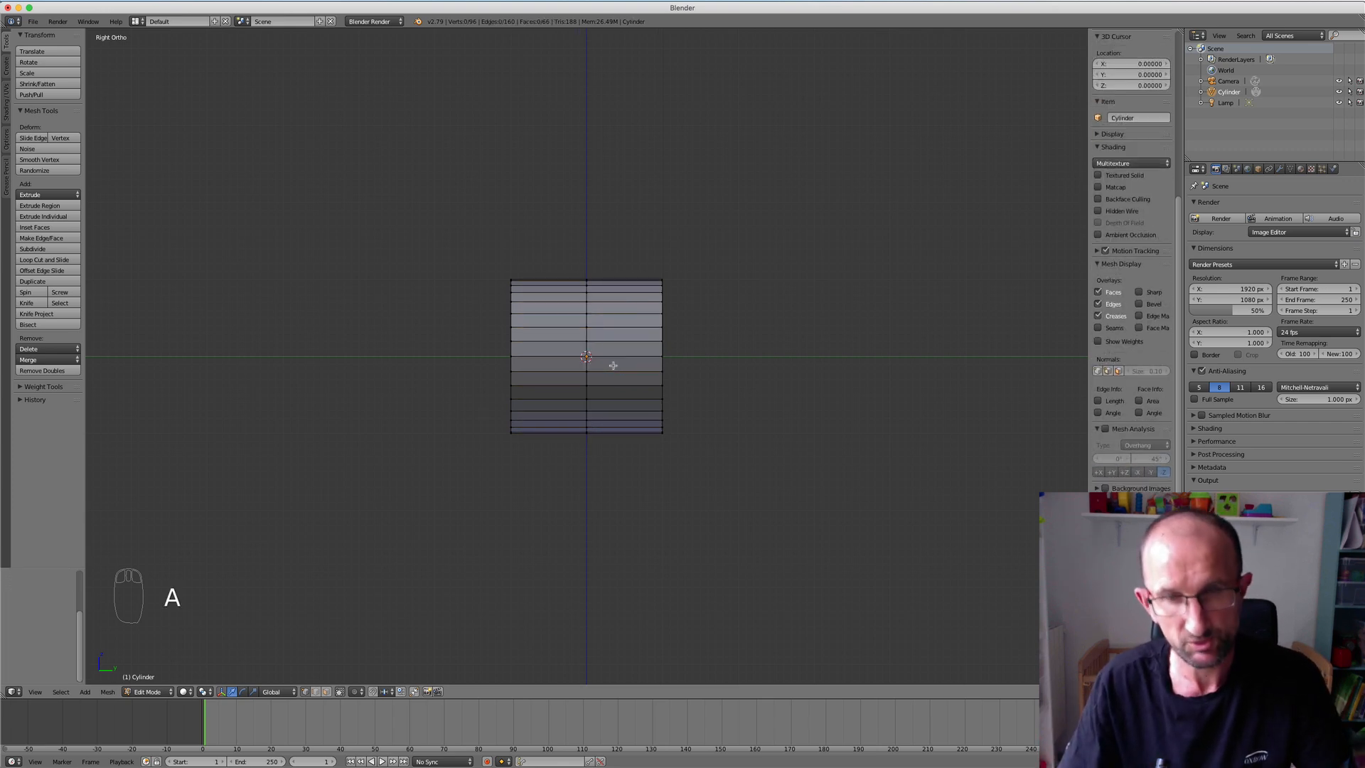
key("z")
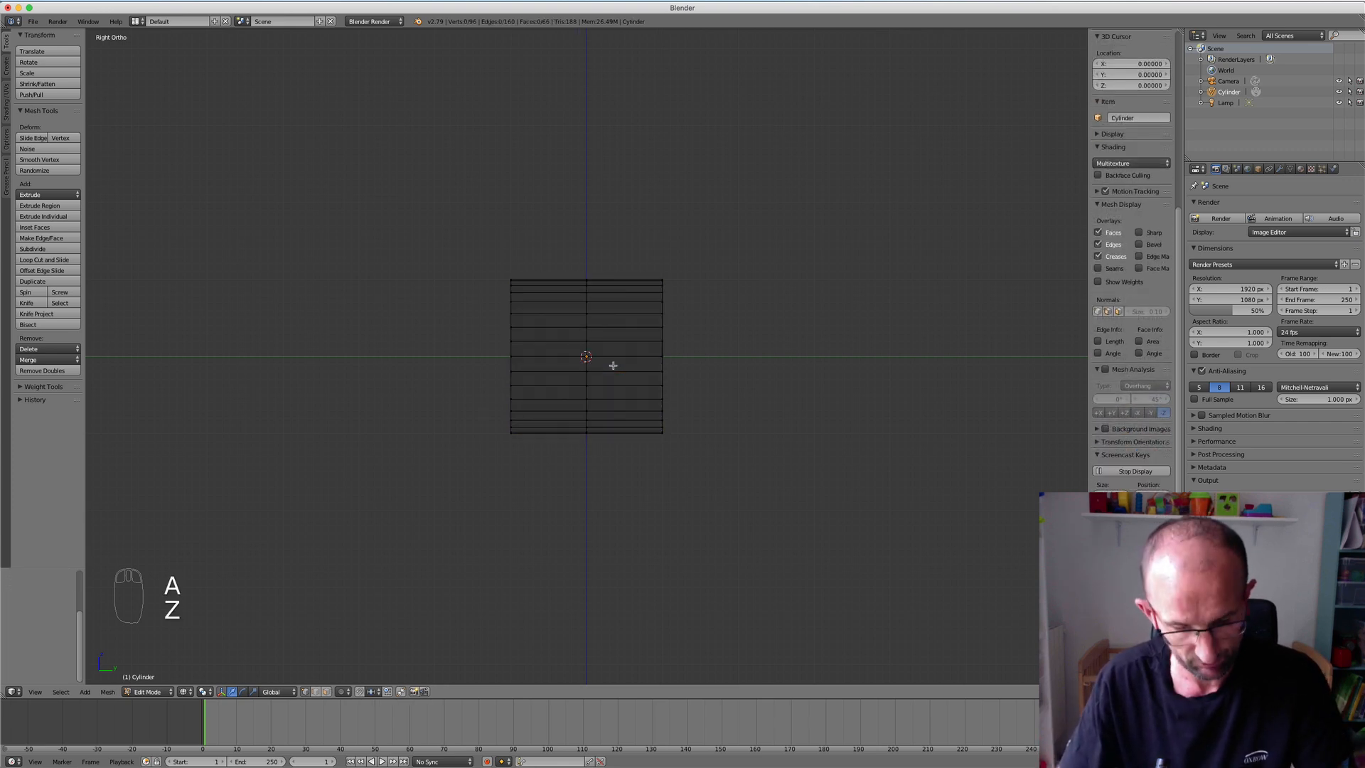
key("b")
left_click_drag(632, 254, 702, 453)
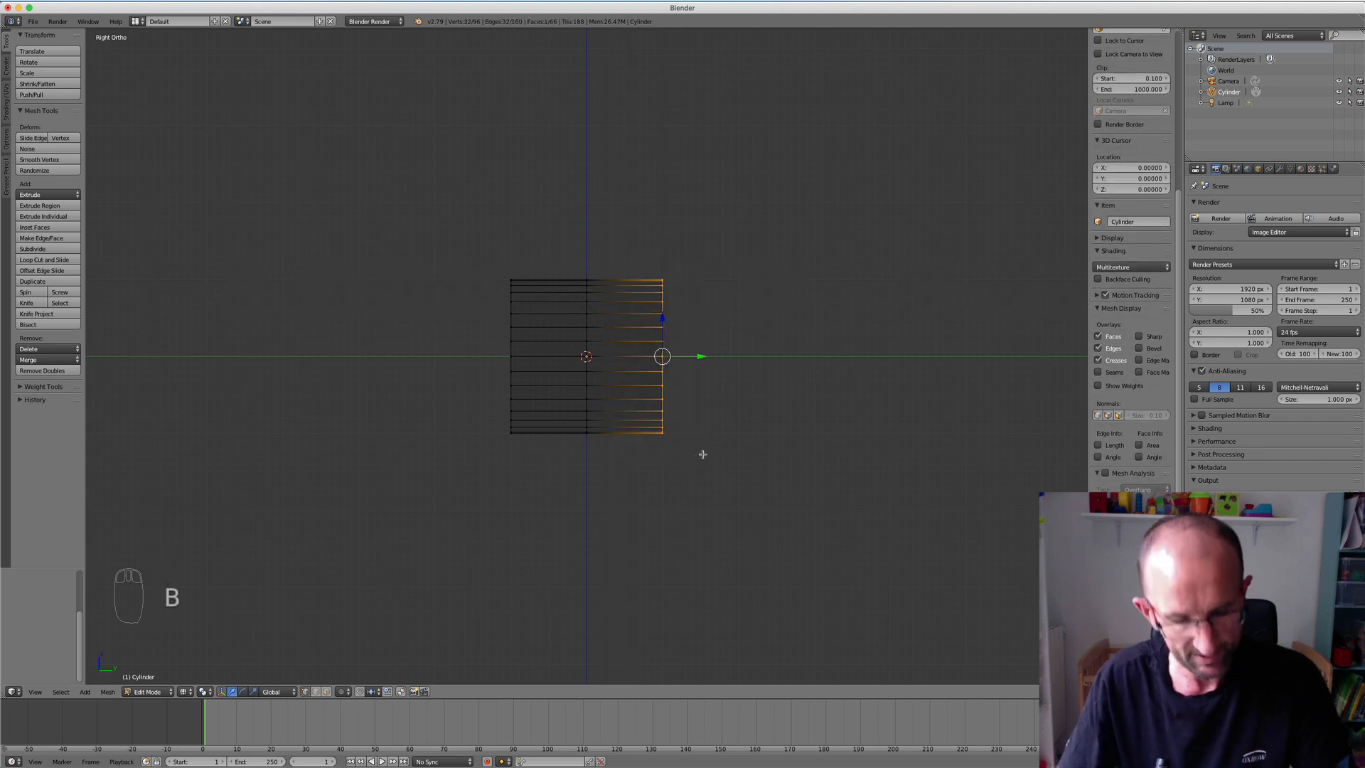
key("ctrl+Tab")
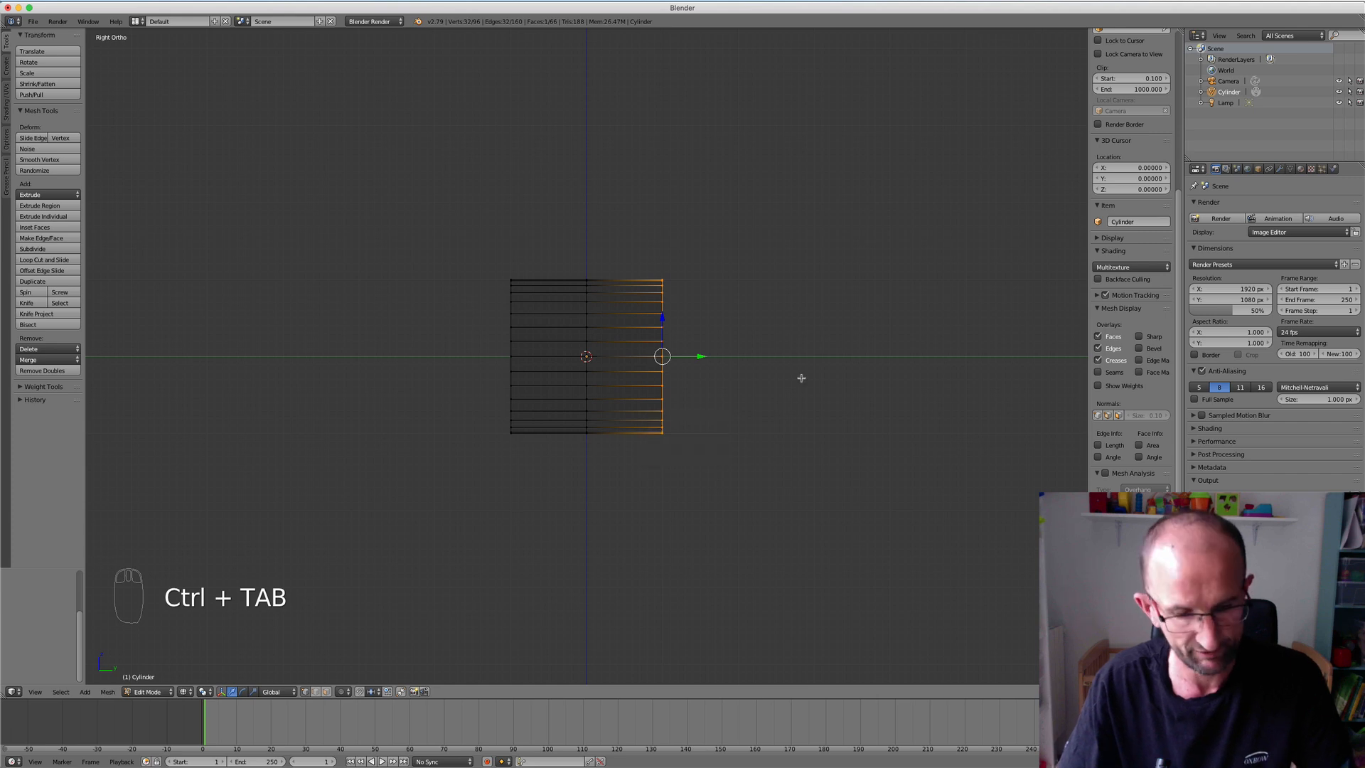
key("Escape")
key("x")
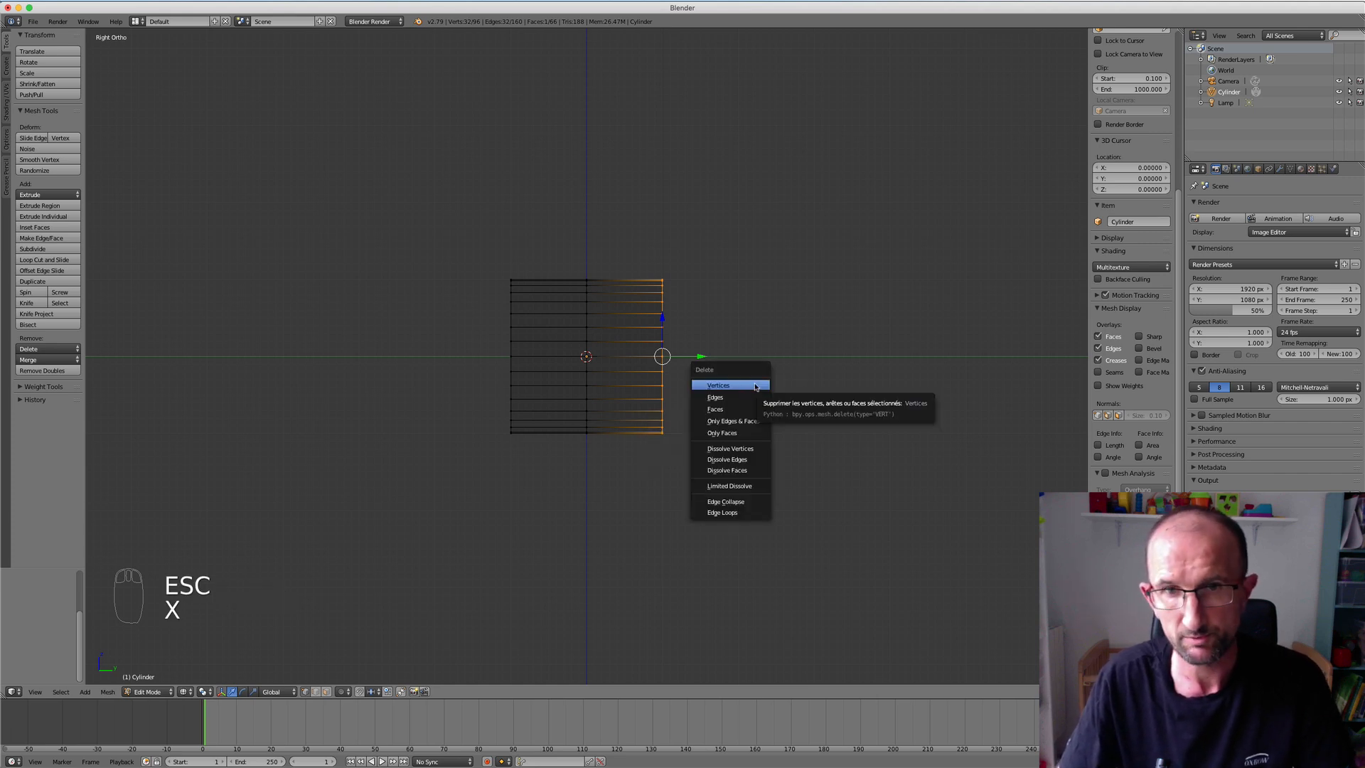
left_click(755, 386)
mouse_move(573, 358)
middle_mouse_down()
mouse_move(625, 369)
mouse_move(546, 383)
mouse_move(572, 361)
mouse_move(561, 355)
middle_mouse_up()
key("z")
scroll(559, 358, "up", 2)
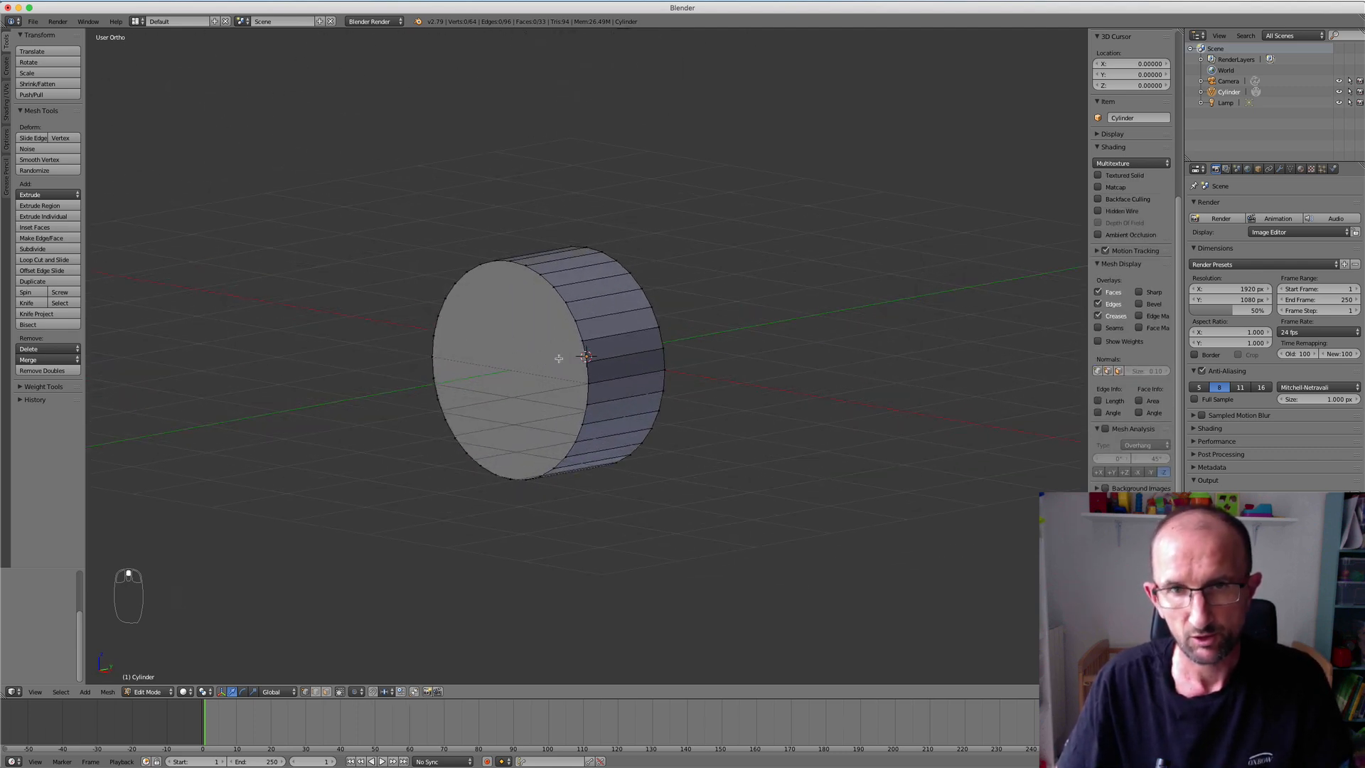
scroll(558, 358, "down", 1)
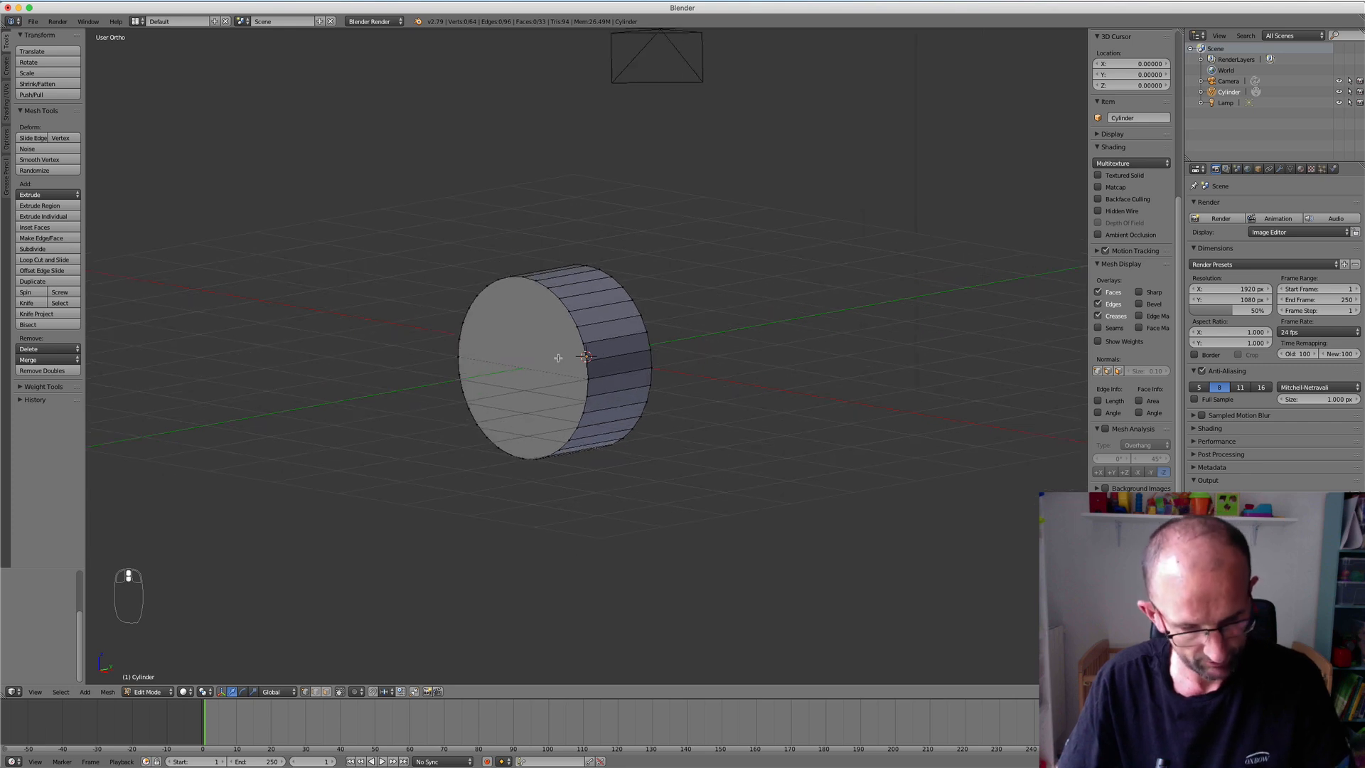
Select the remaining end cap in face mode and move it outward along negative Y to lengthen the bar.
key("ctrl+Tab")
left_click(532, 360)
right_click(530, 351)
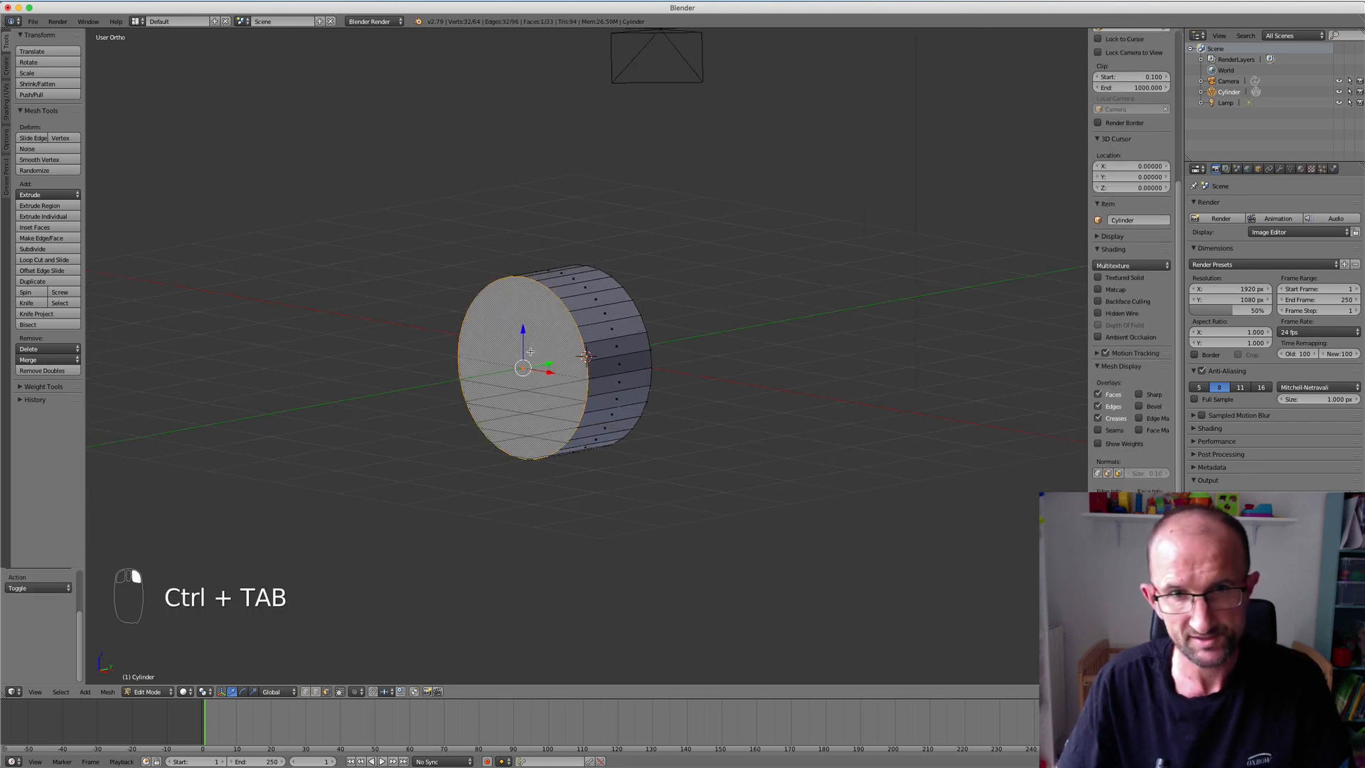
middle_click_drag(530, 351, 516, 355)
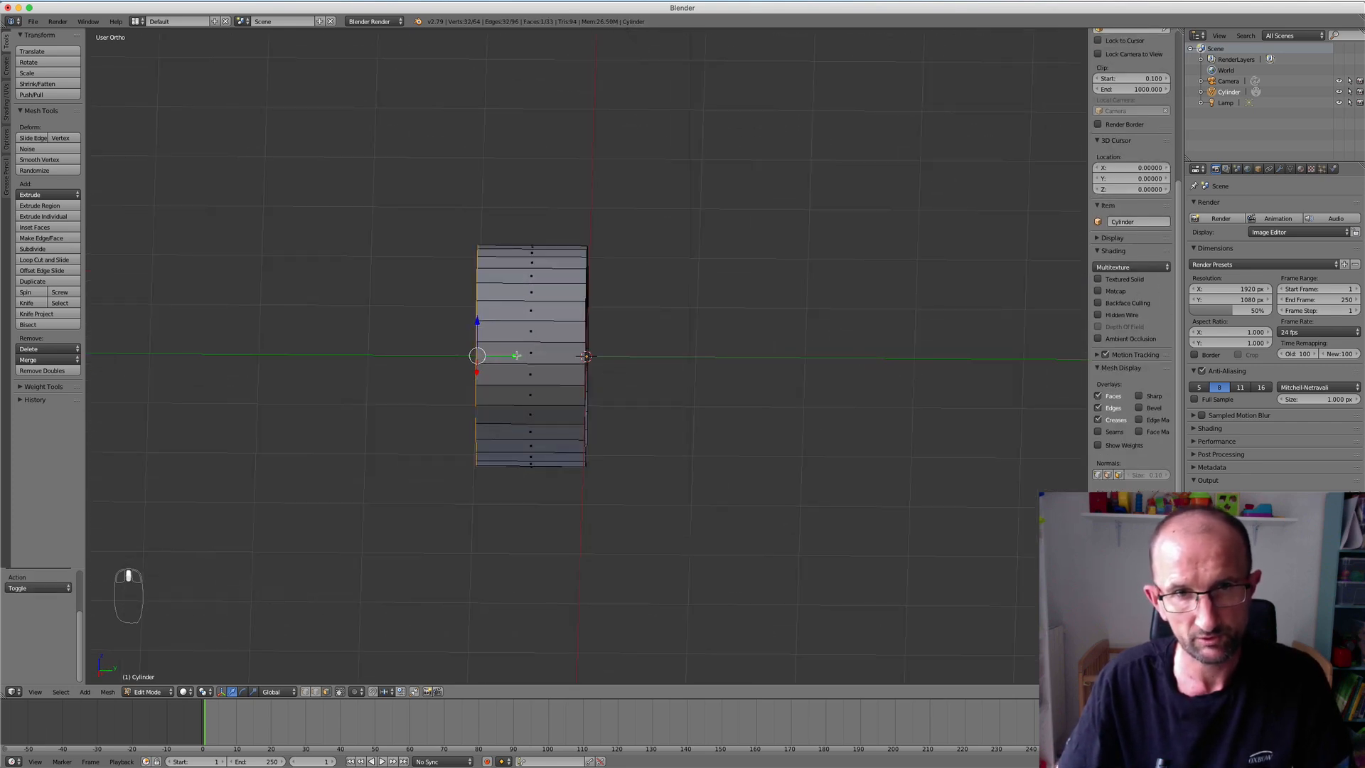
left_click_drag(516, 355, 240, 355)
scroll(320, 357, "down", 6)
middle_click_drag(465, 370, 662, 320)
scroll(494, 365, "up", 5)
scroll(493, 365, "down", 2)
middle_click_drag(533, 313, 601, 332, "shift")
scroll(601, 332, "up", 2)
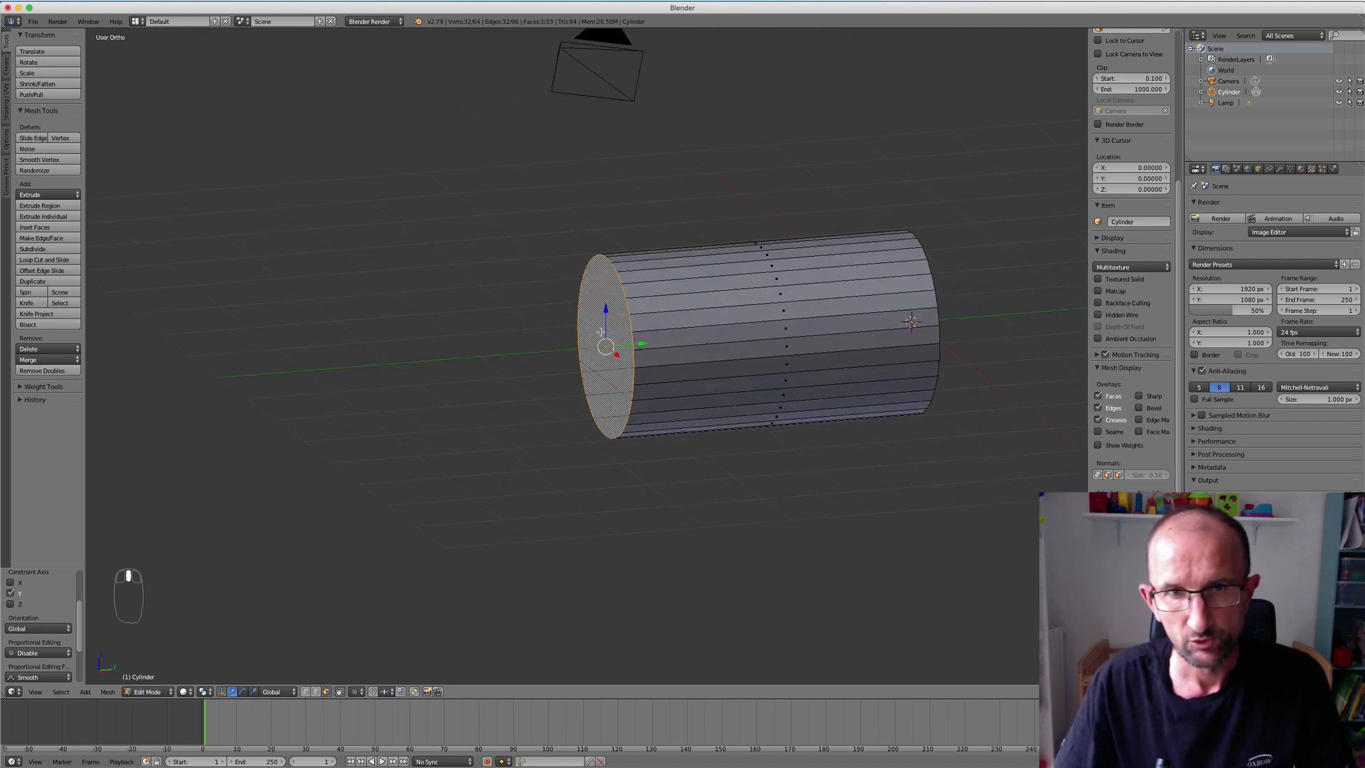
Extrude the end cap outward by about 0.37 and scale the new face up to form a flared collar.
key("e")
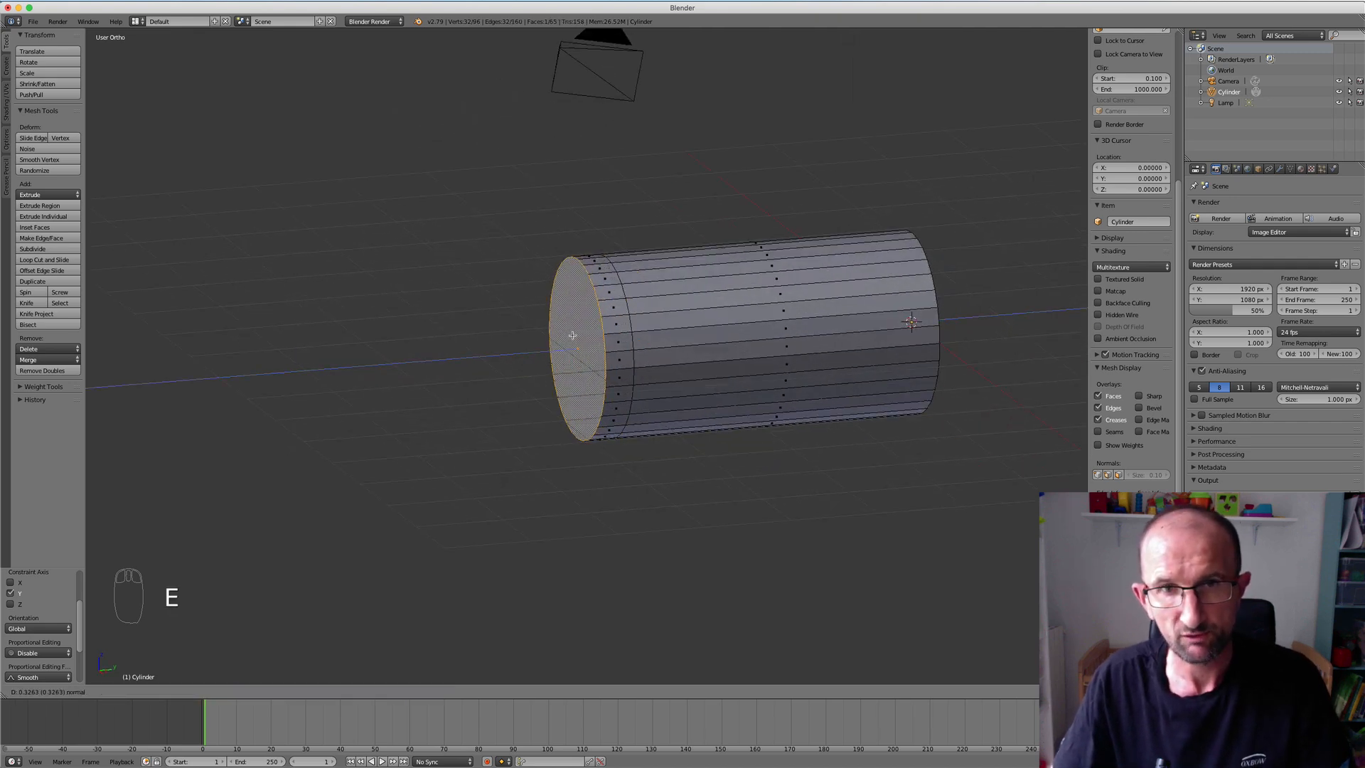
left_click(573, 335)
key("s")
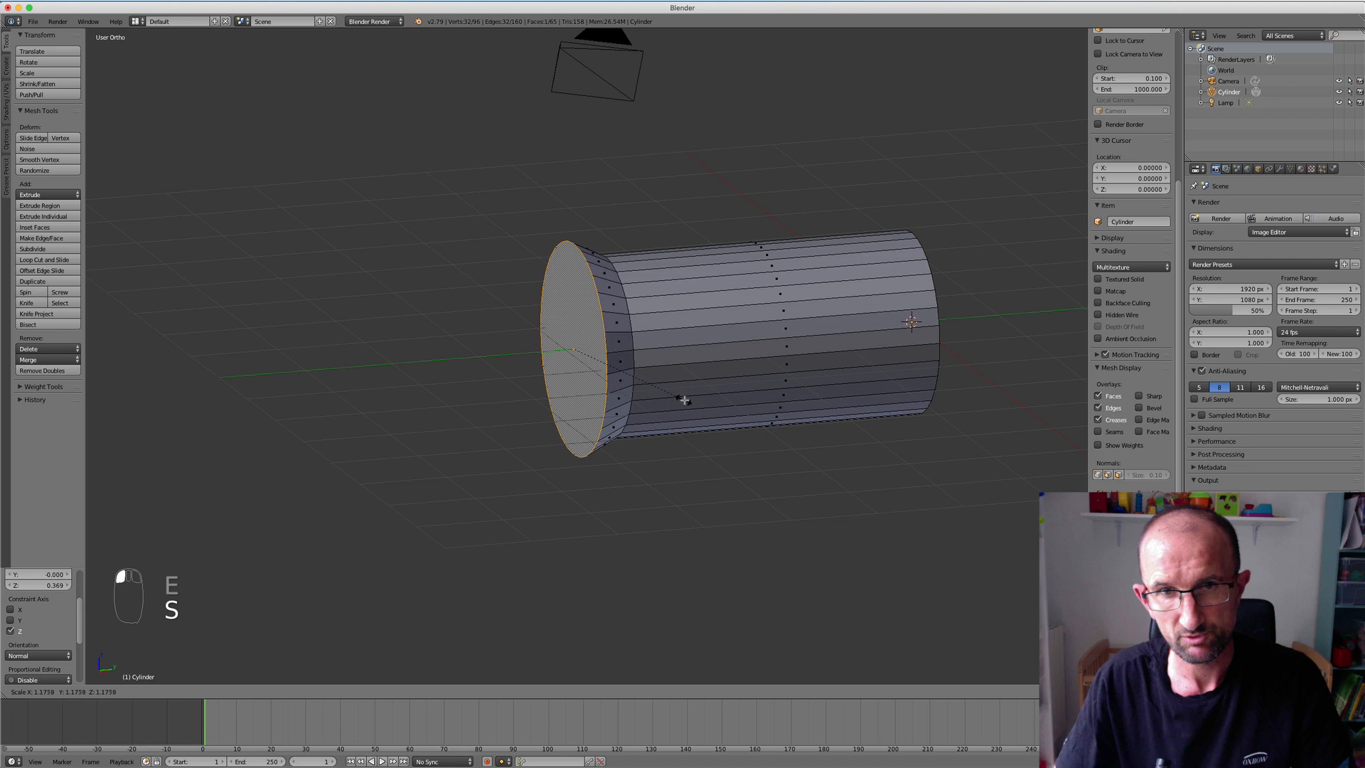
left_click(688, 411)
Extrude the flared collar's end face straight outward by about 0.56 to give the collar a thick rim.
key("e")
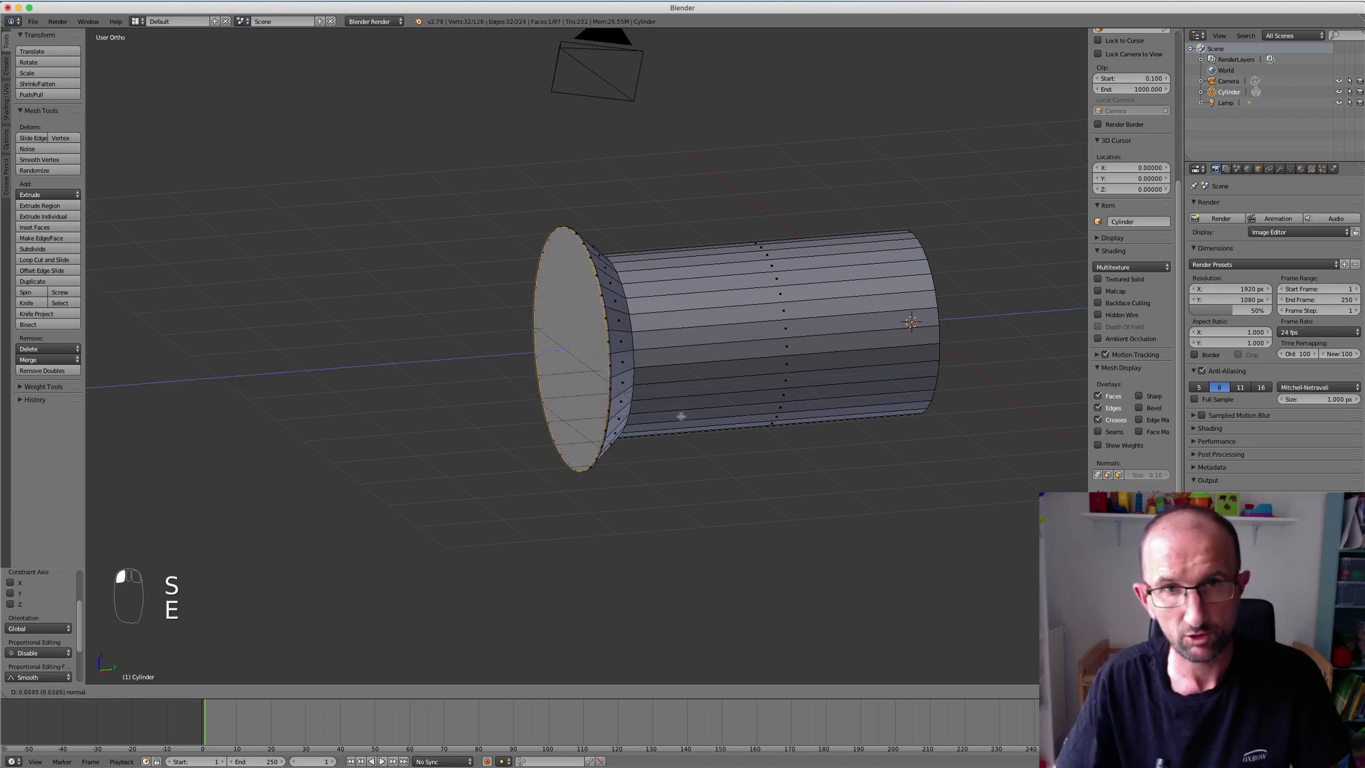
left_click(640, 418)
middle_click_drag(639, 417, 657, 362)
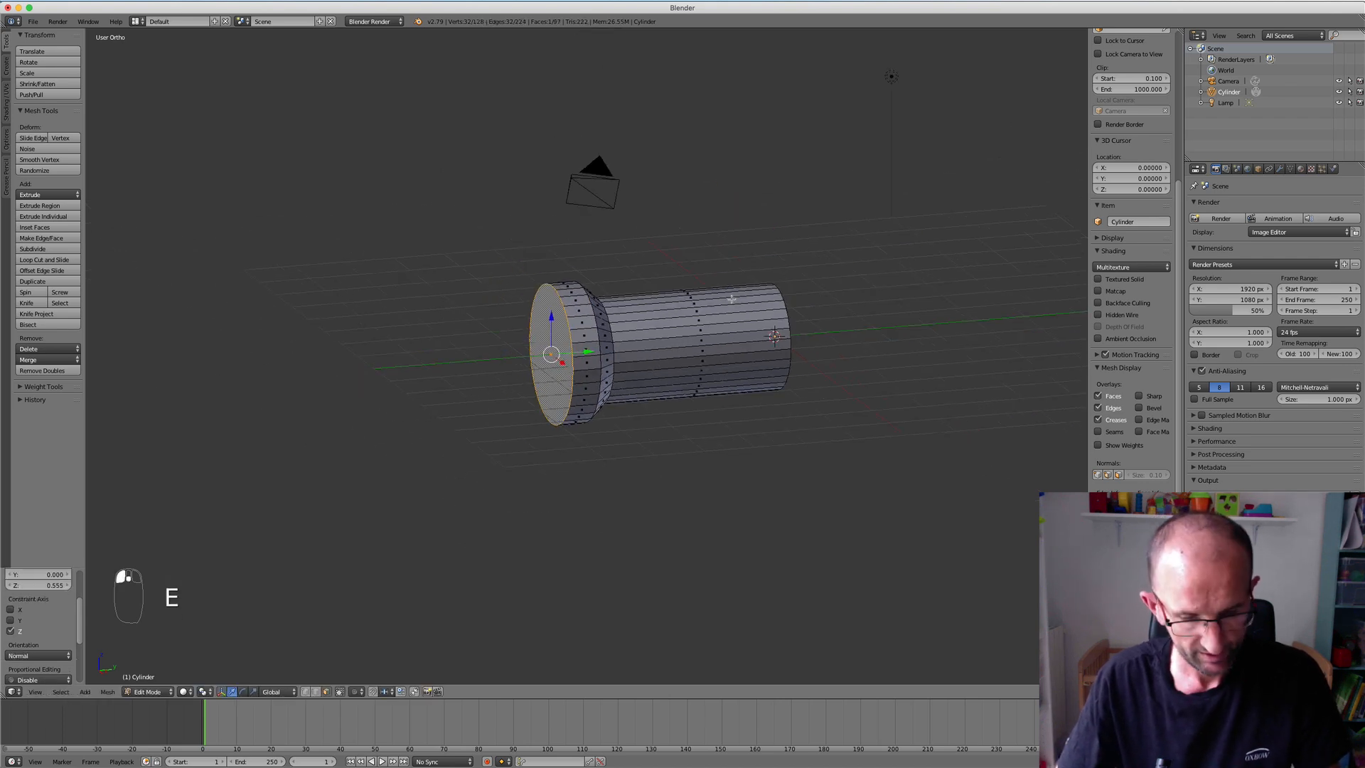
Inset the collar's end face by about 0.44 and extrude the inner face outward by about 5.02 as the weight-holding bar.
key("i")
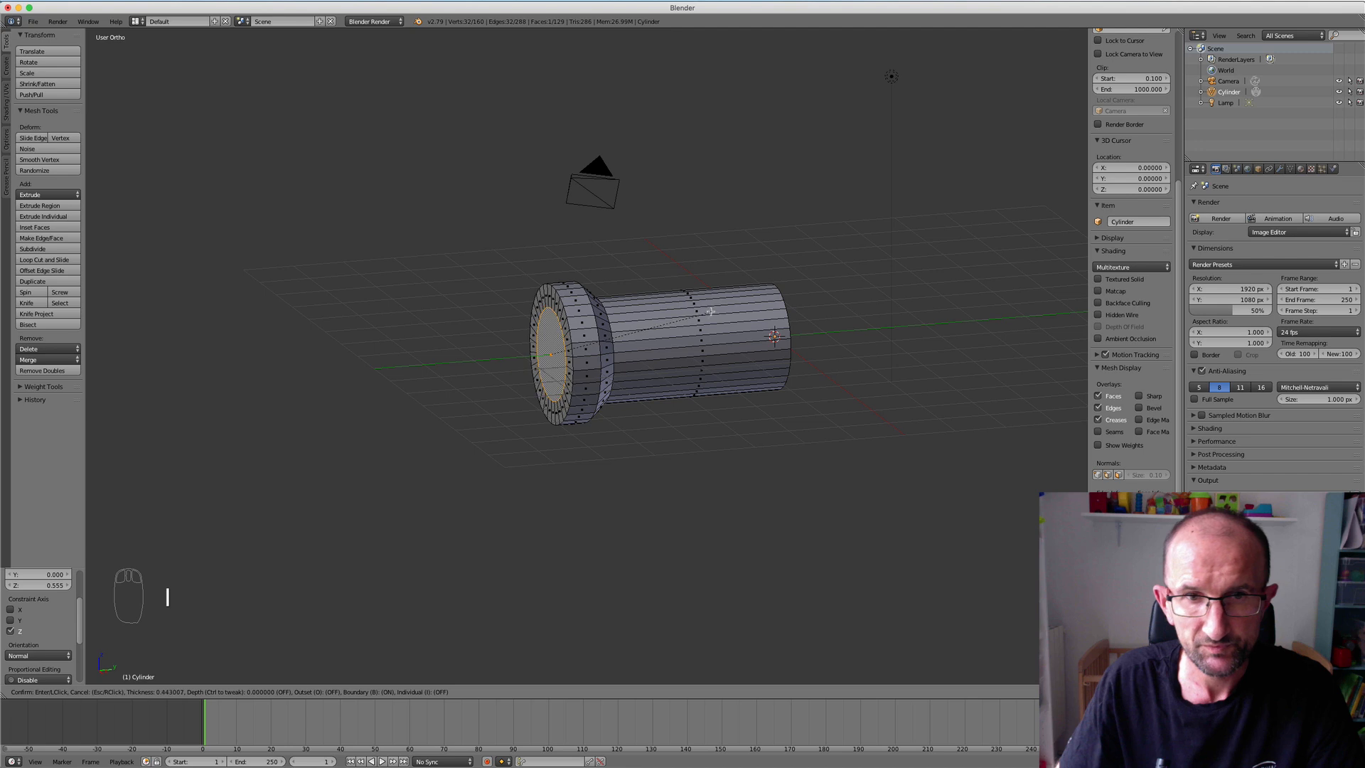
left_click(707, 313)
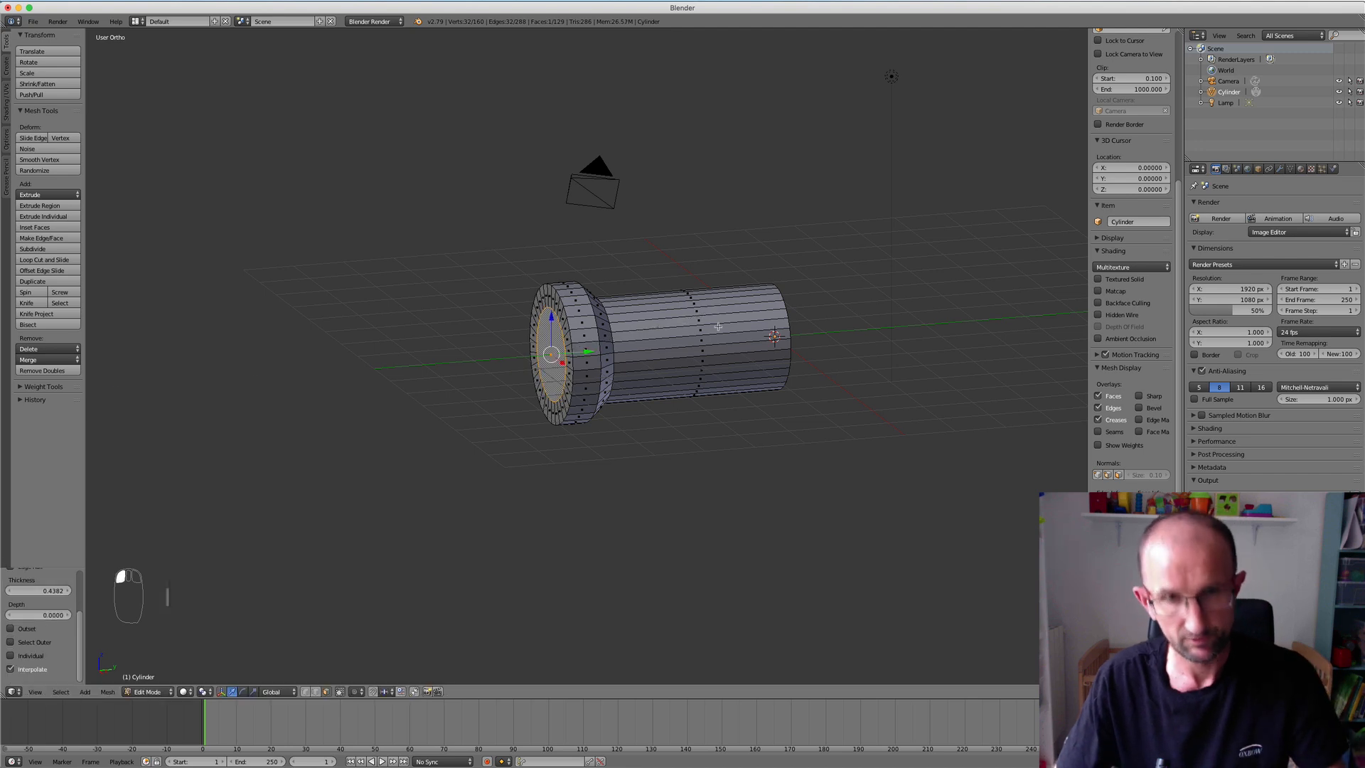
key("e")
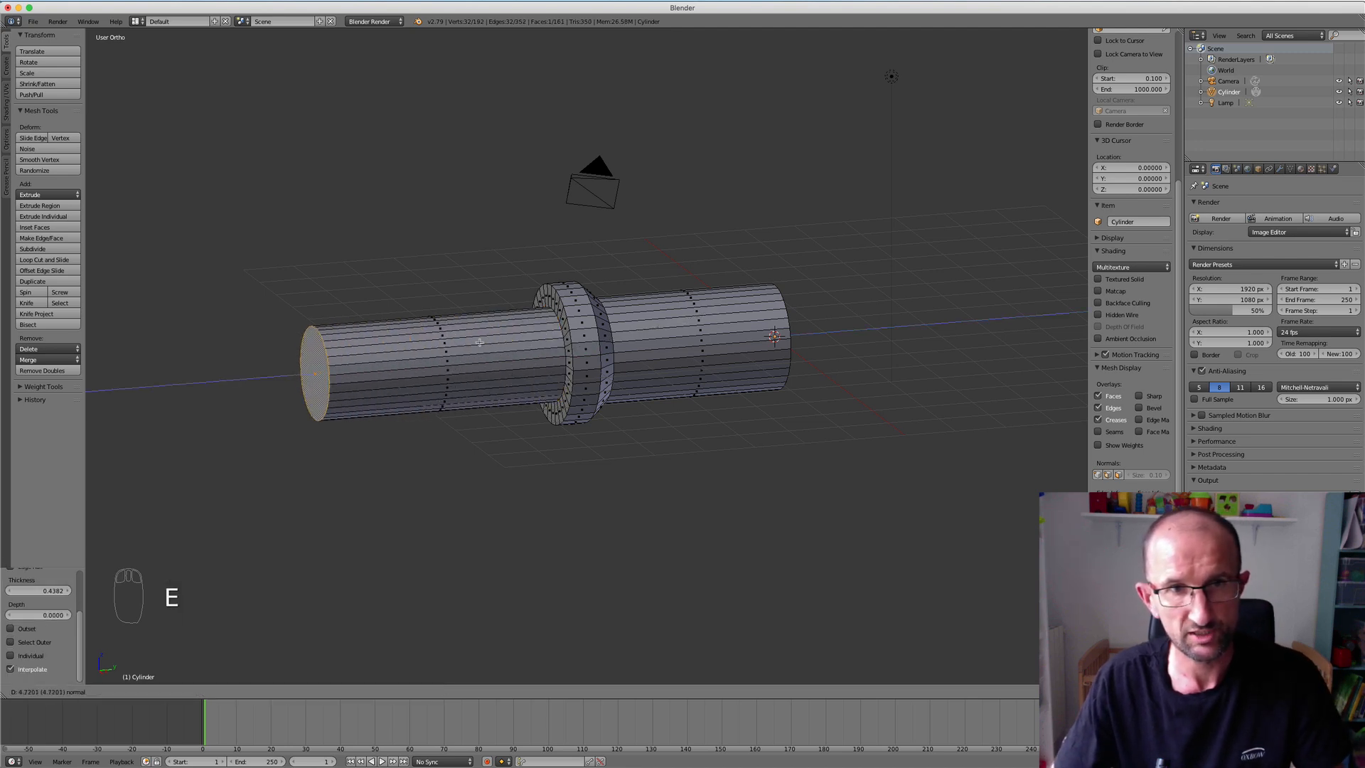
left_click(465, 344)
middle_click_drag(466, 343, 424, 348)
scroll(425, 348, "up", 3)
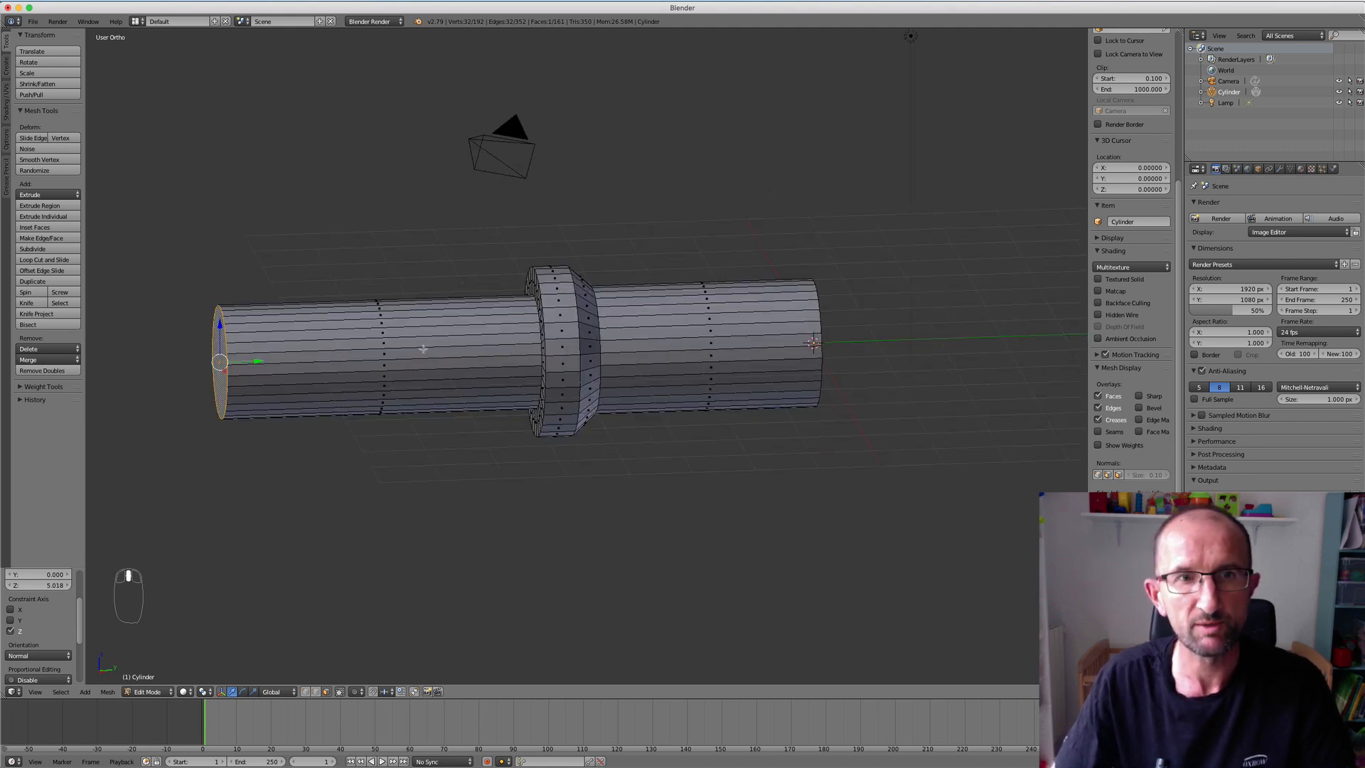
Add 12 evenly spaced edge loops around the newly extruded bar section, without sliding them.
key("ctrl+r")
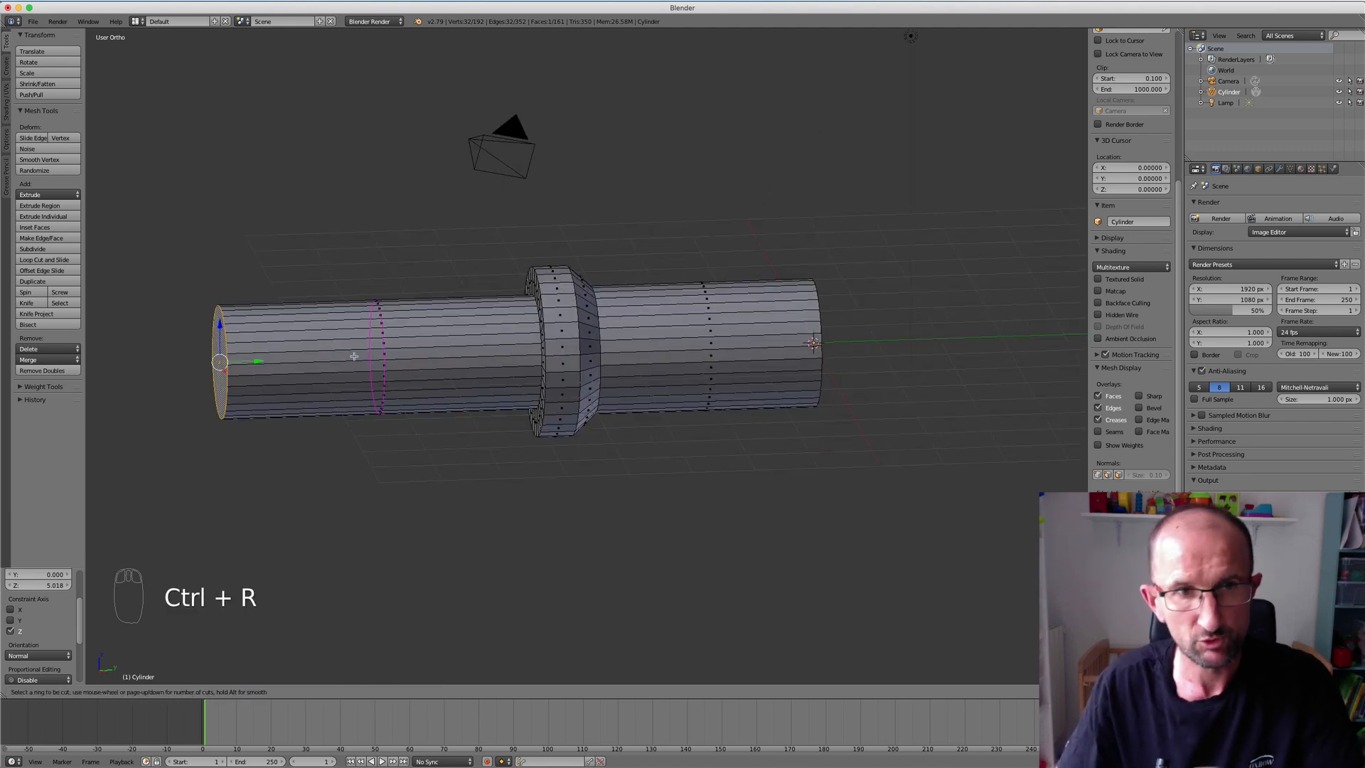
scroll(354, 355, "up", 2)
scroll(353, 356, "up", 2)
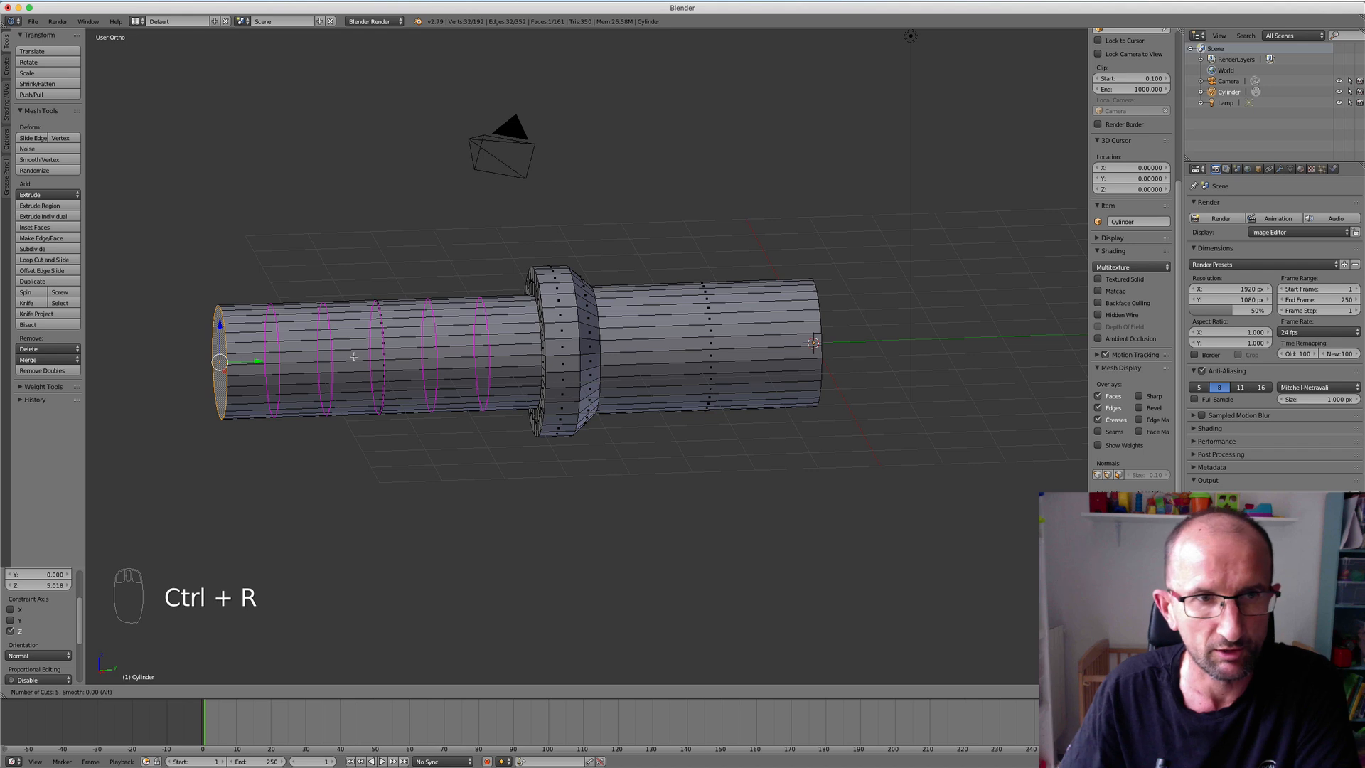
scroll(354, 355, "up", 2)
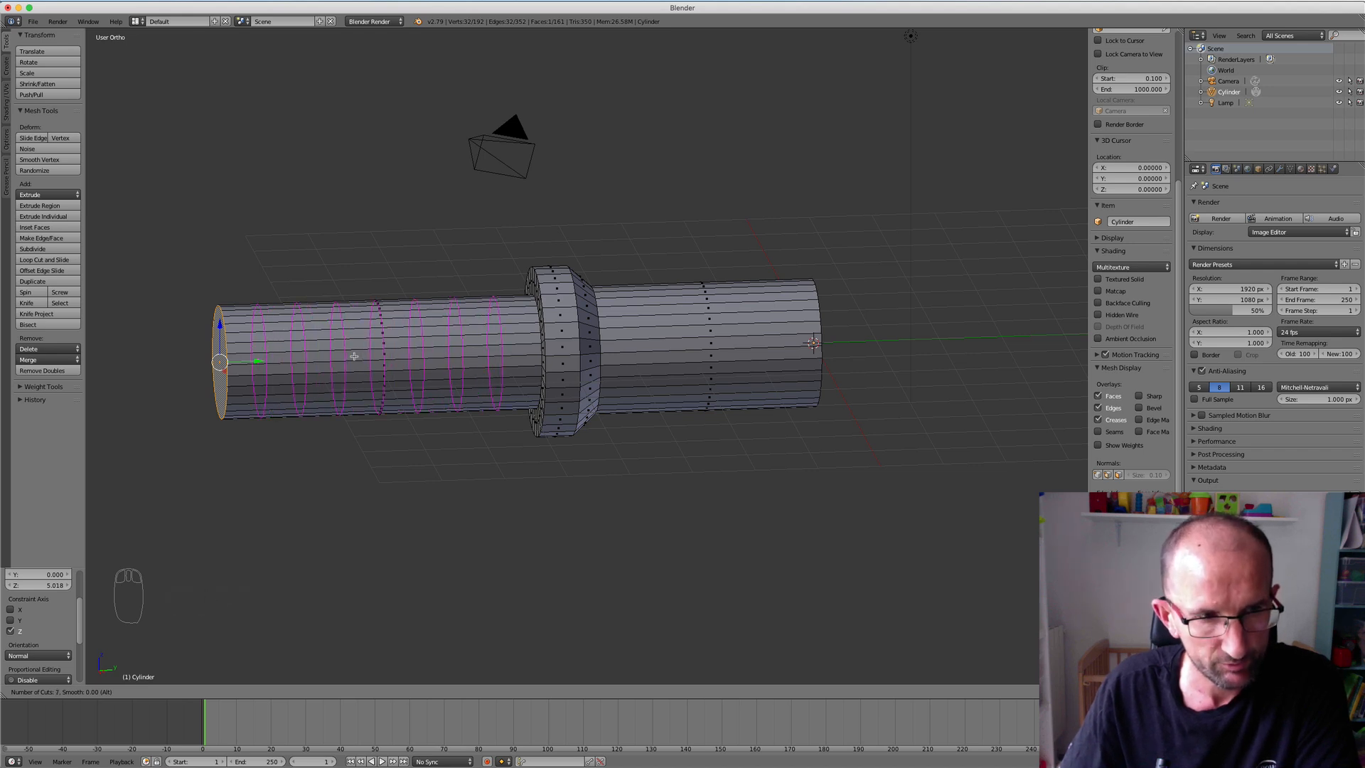
scroll(354, 356, "up", 1)
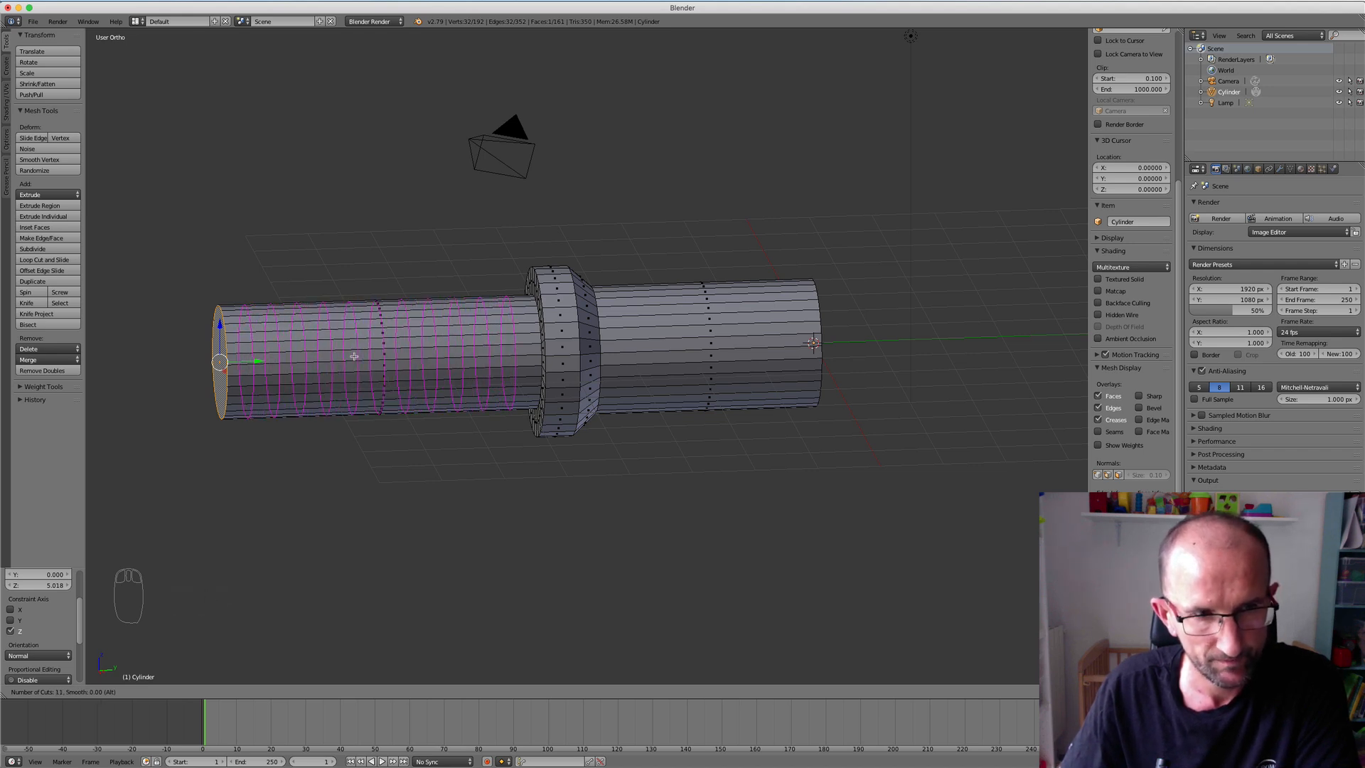
left_click(353, 356)
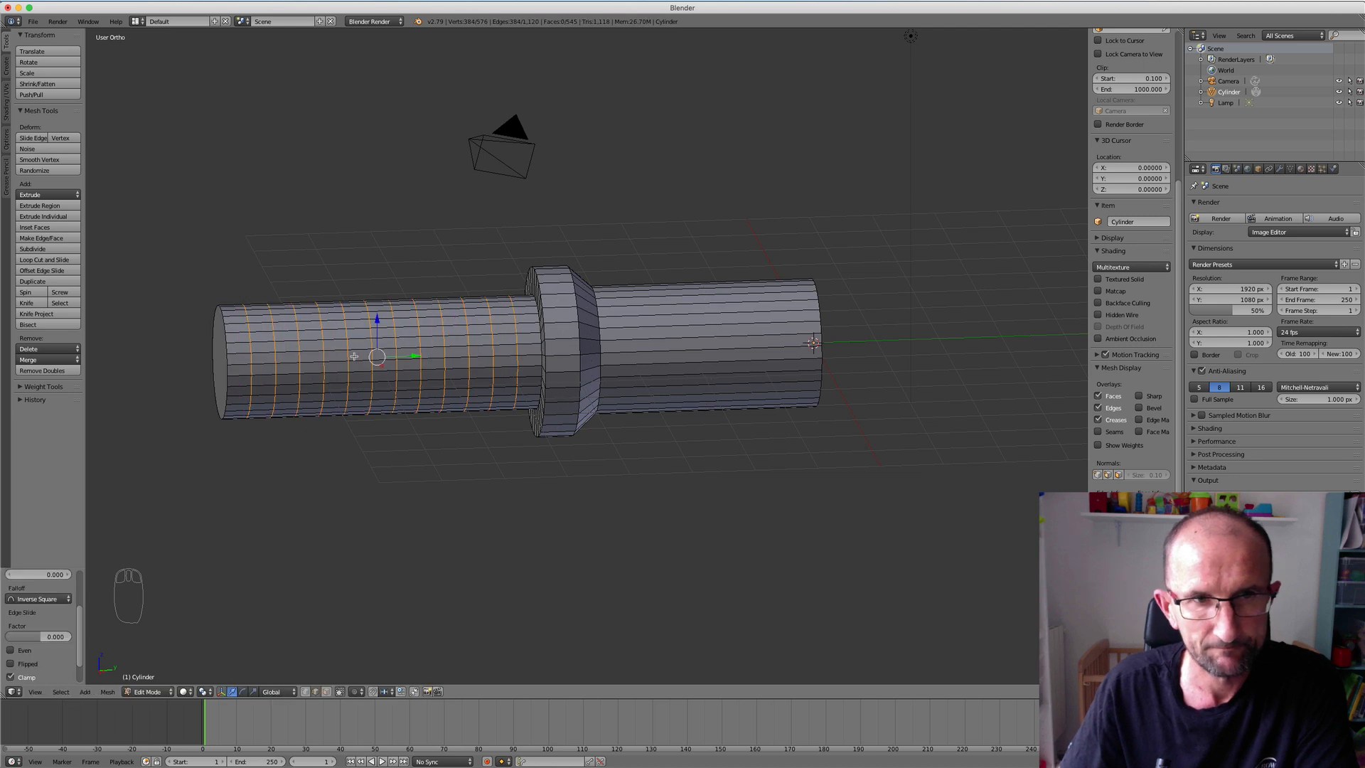
left_click(353, 356)
In face mode, select six alternating face rings along the subdivided bar, starting with the second ring from the outer end.
middle_click_drag(376, 352, 527, 377, "shift")
scroll(504, 341, "up", 3)
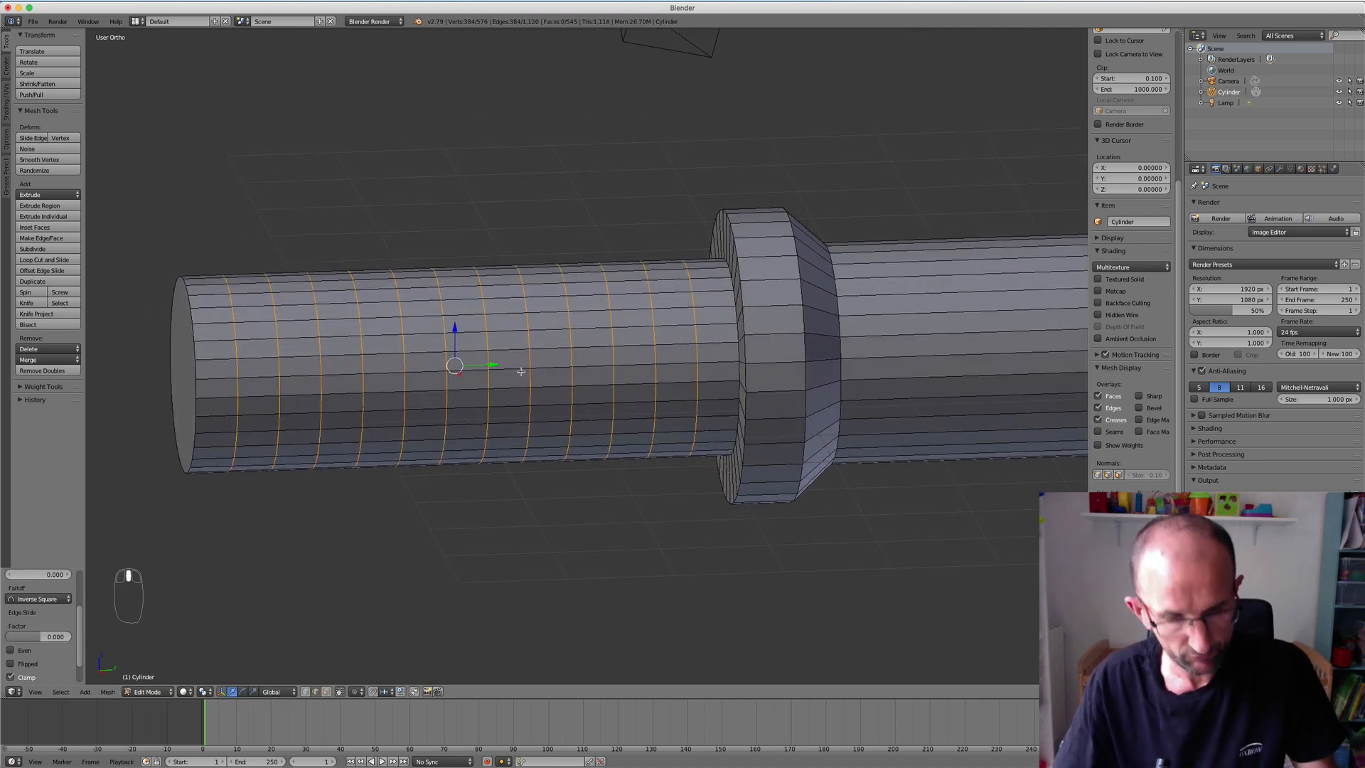
key("ctrl+Tab")
left_click(498, 373)
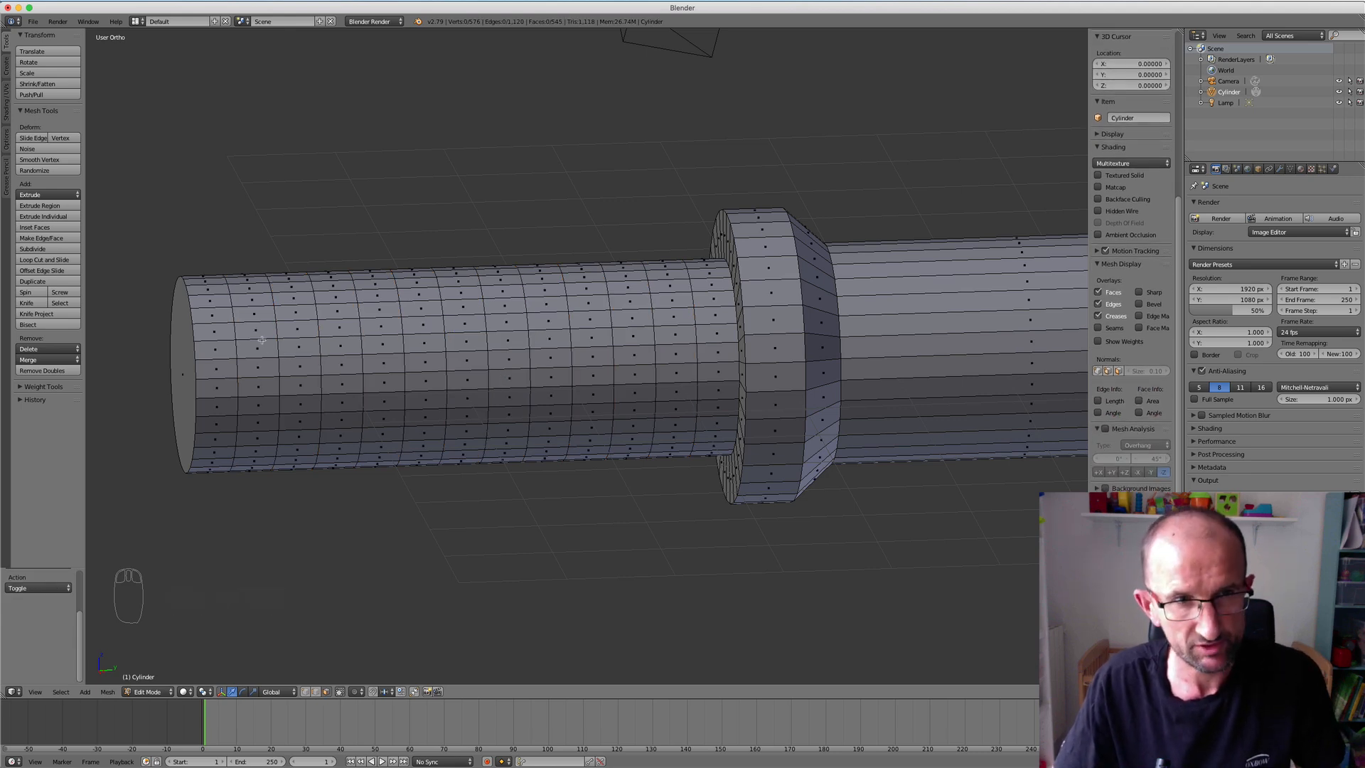
right_click(262, 339, "alt")
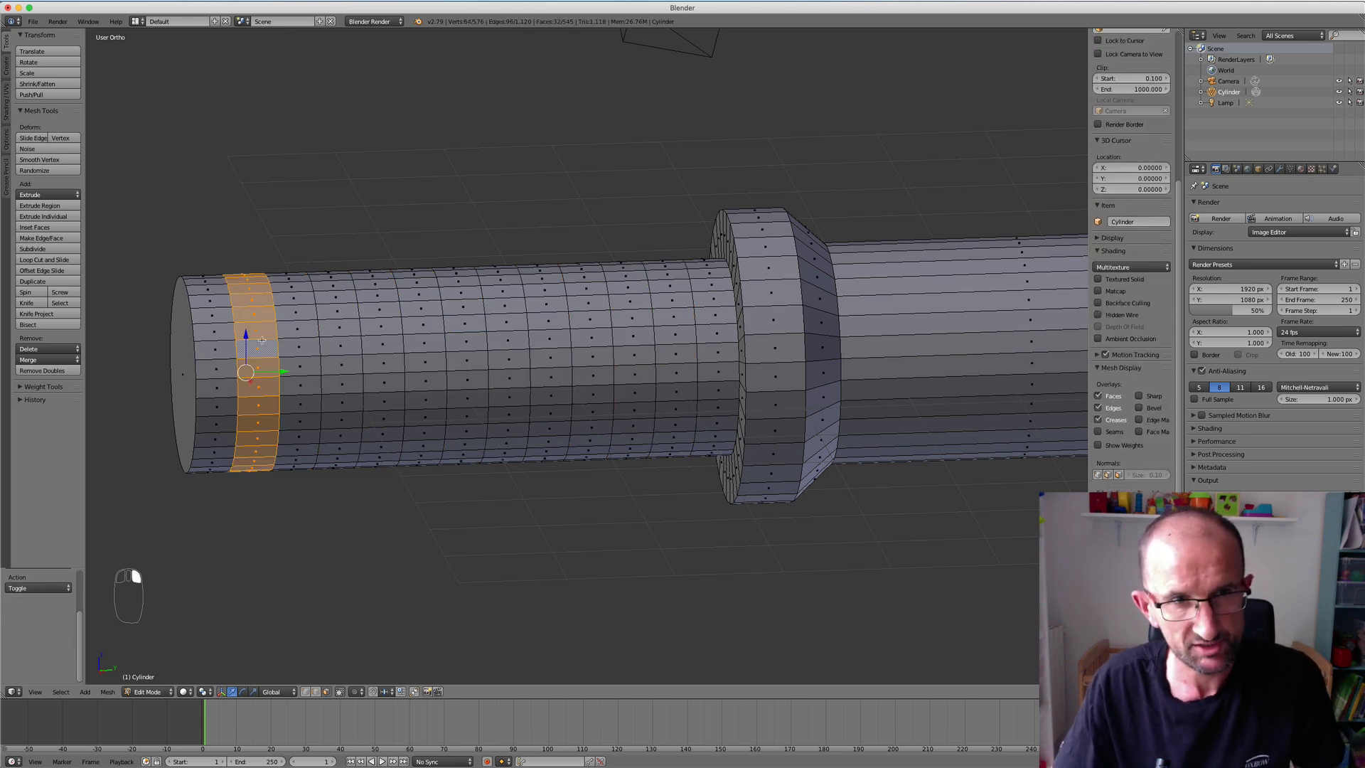
right_click(345, 352, "alt+shift")
right_click(424, 353, "alt+shift")
right_click(504, 350, "alt+shift")
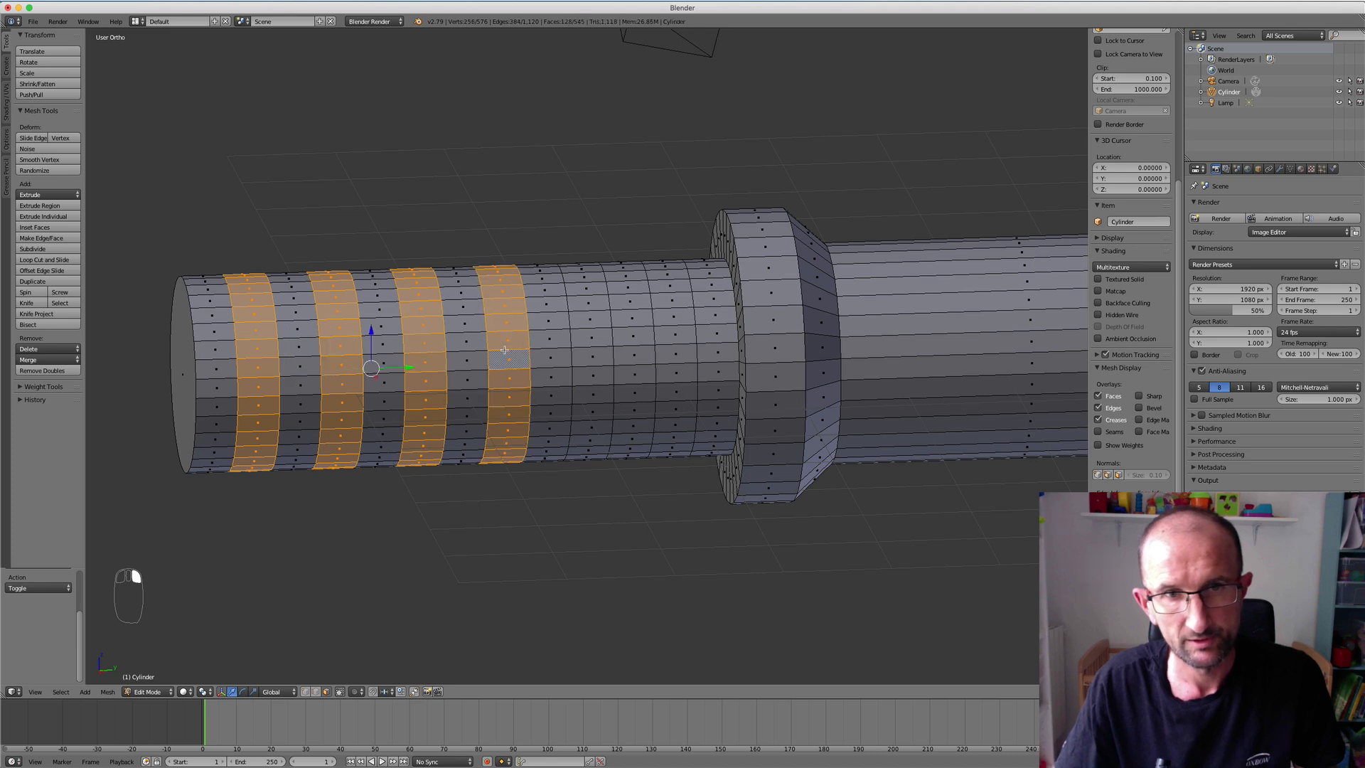
right_click(588, 347, "alt+shift")
right_click(679, 345, "alt+shift")
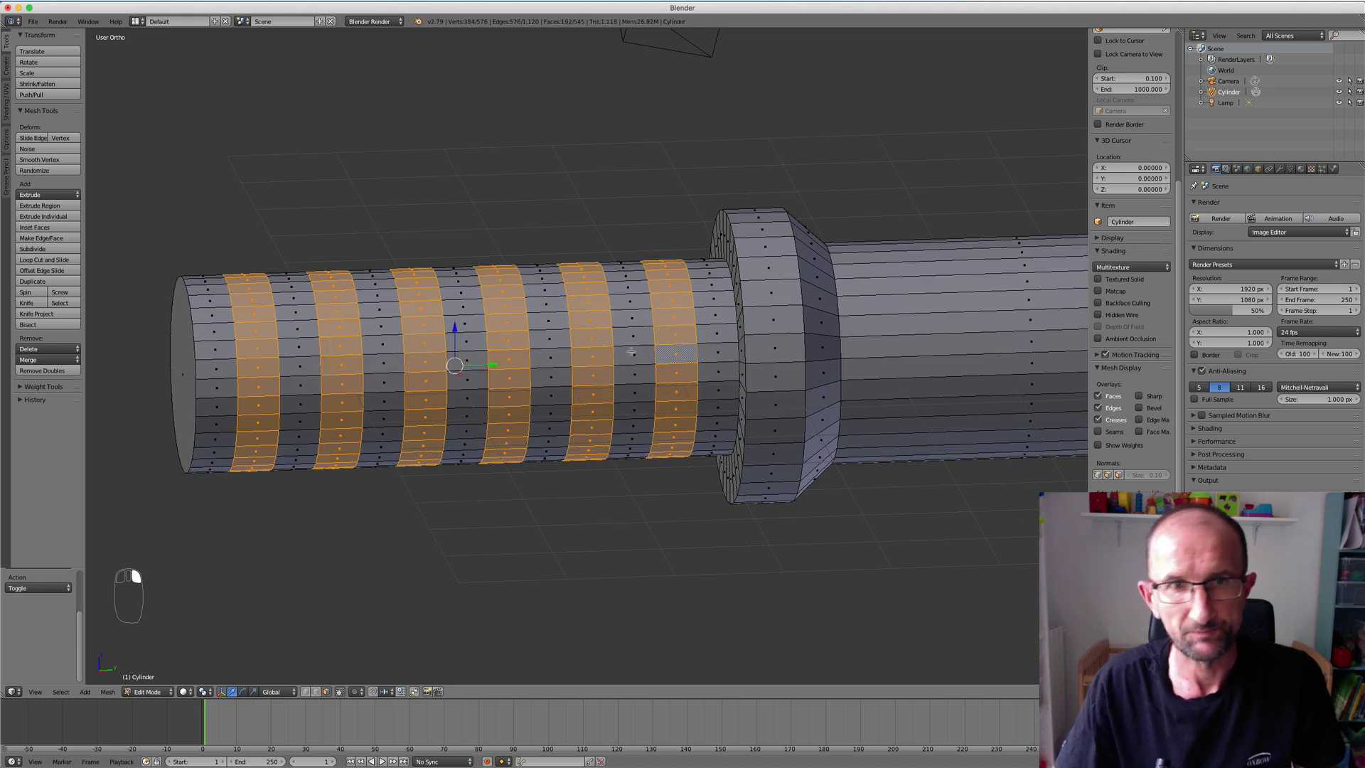
Extrude the six selected rings in place and fatten them outward along their normals by about 0.11 to form raised ridges.
key("e")
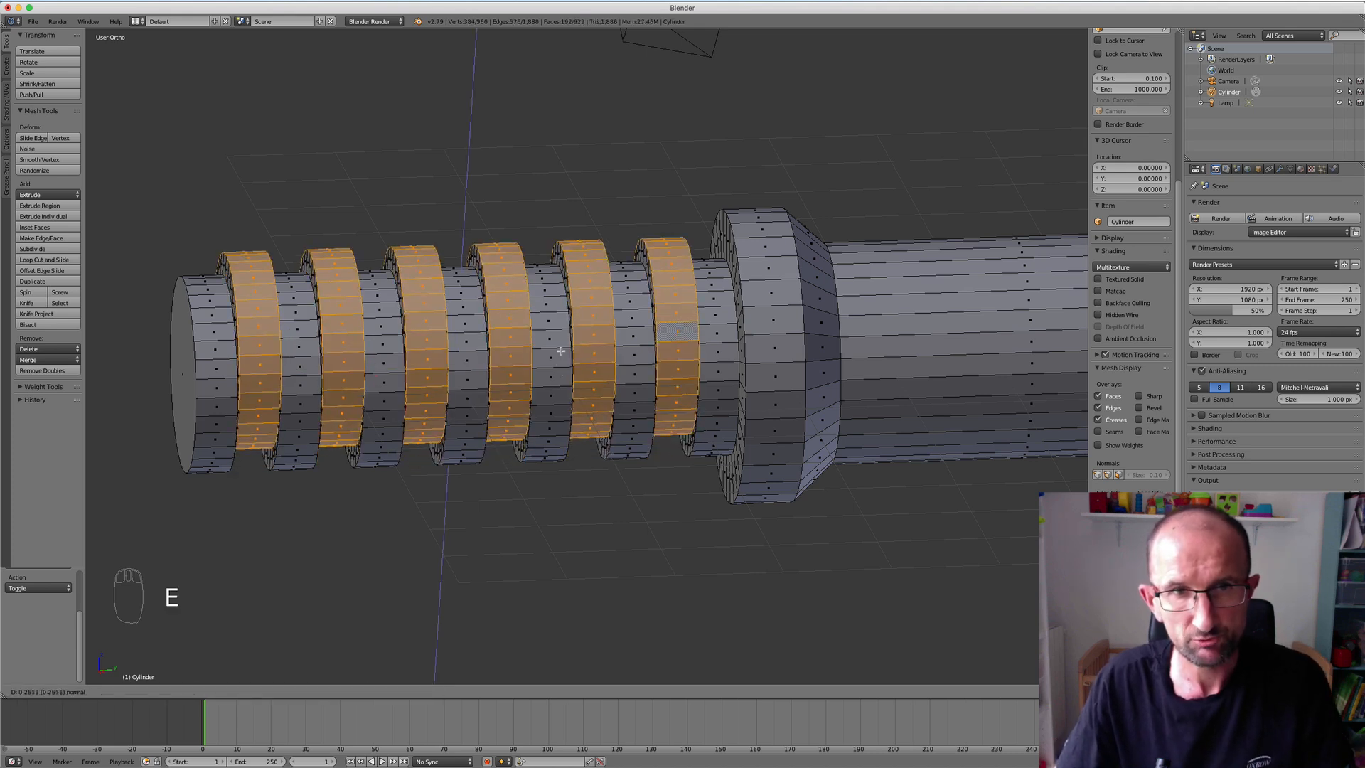
right_click(561, 351)
middle_click_drag(561, 351, 539, 392)
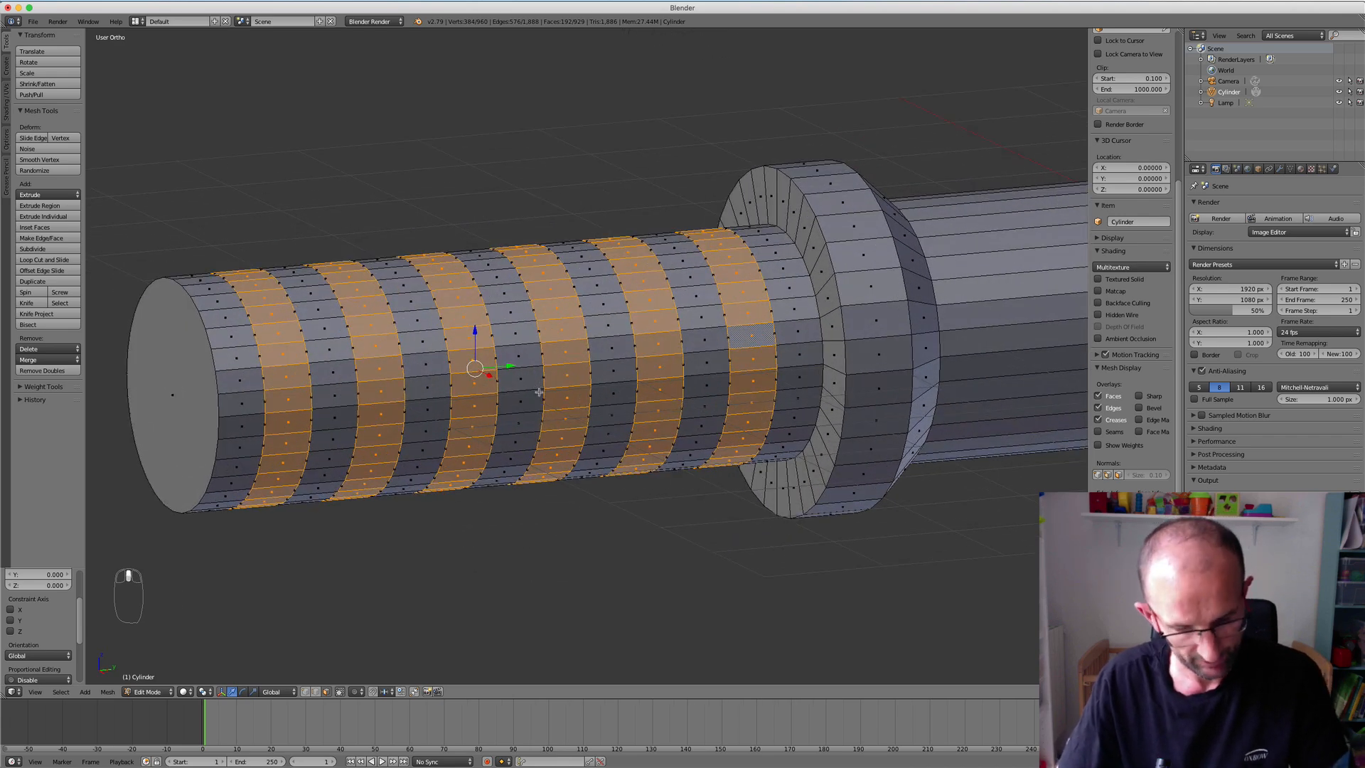
key("alt+s")
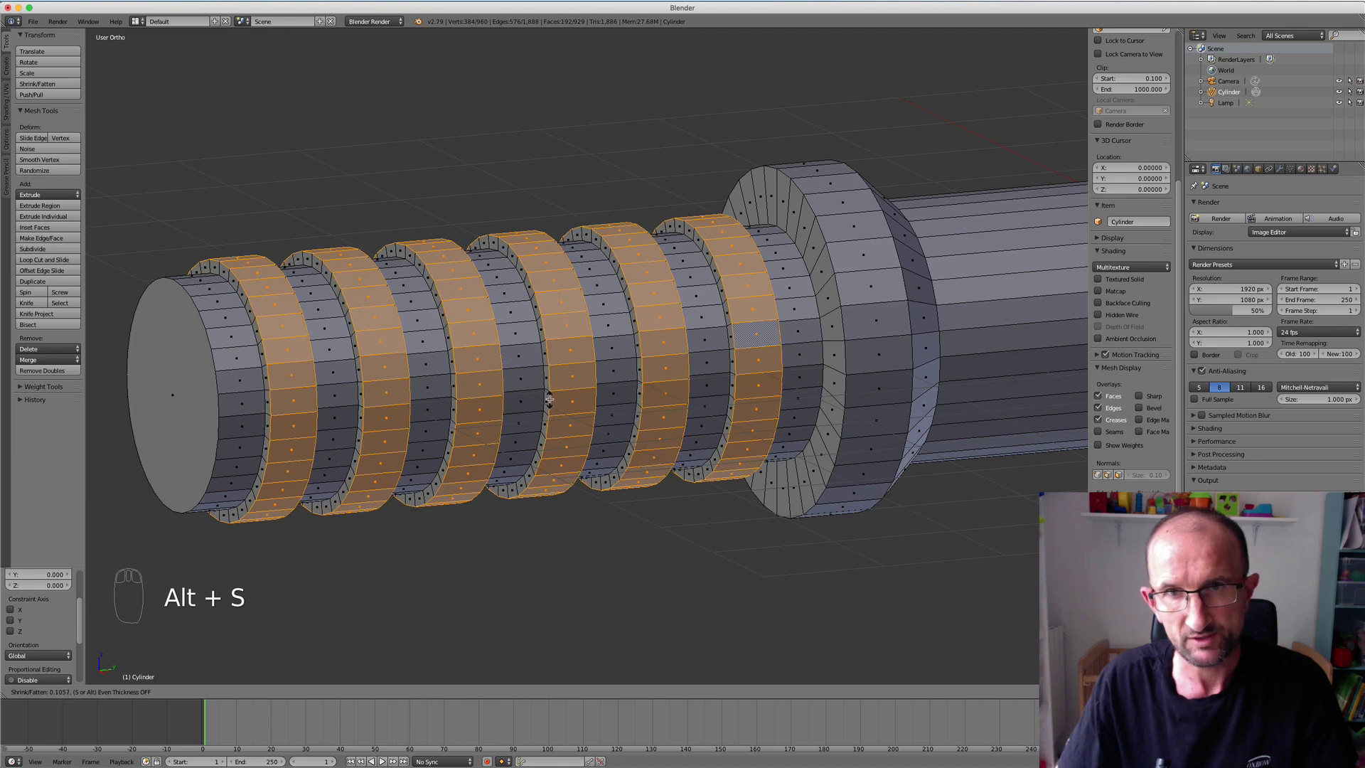
left_click(549, 399)
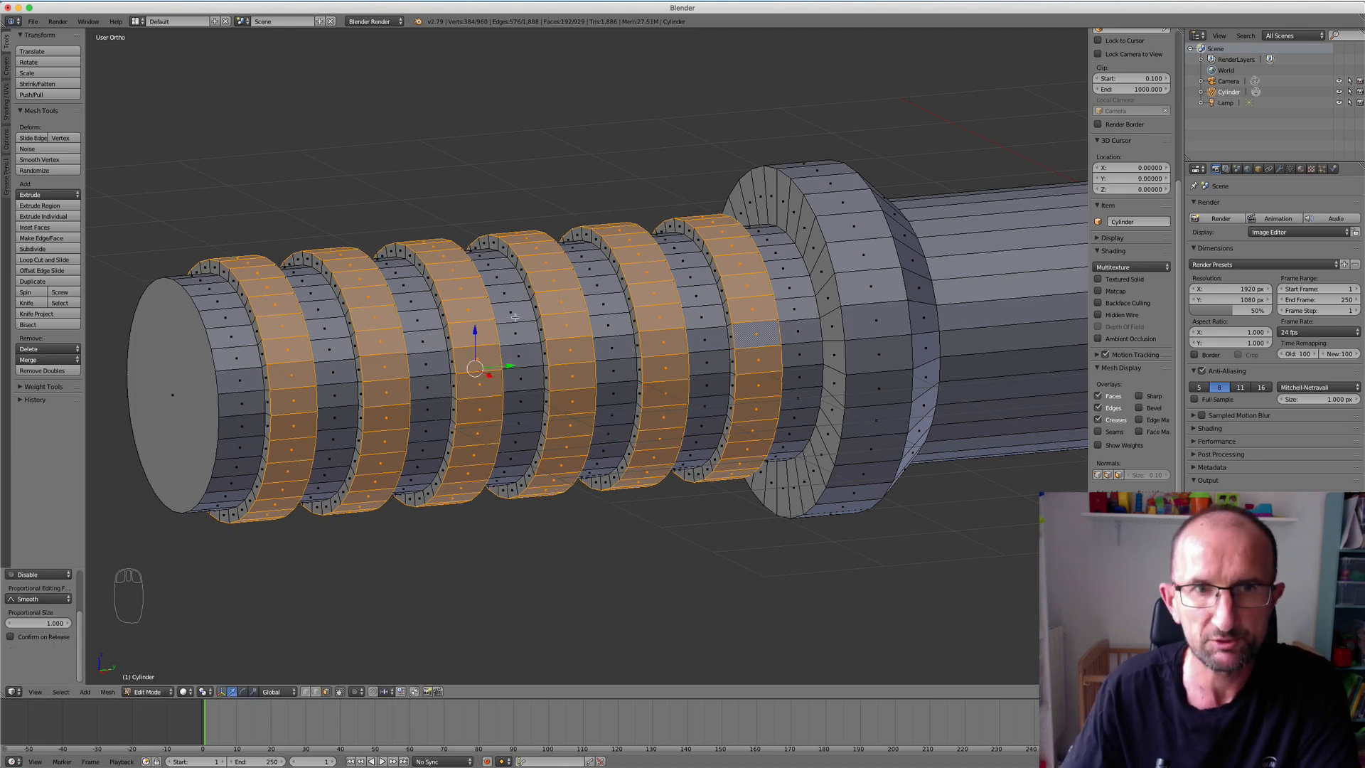
Switch to Object Mode and check the ridged half of the dumbbell bar in a side-on view.
scroll(514, 316, "down", 6)
middle_click_drag(600, 322, 646, 348)
key("Tab")
scroll(645, 347, "down", 2)
middle_click_drag(738, 326, 710, 299)
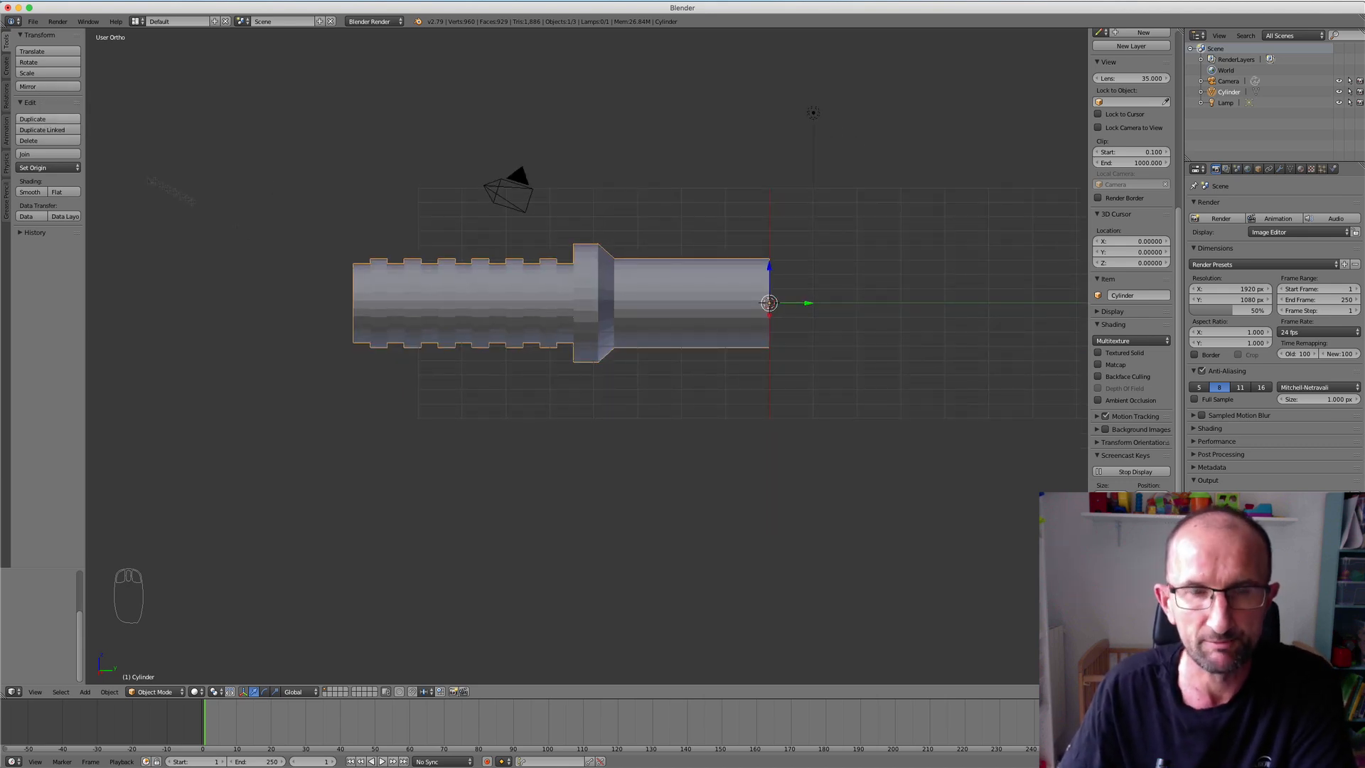
scroll(332, 249, "down", 2)
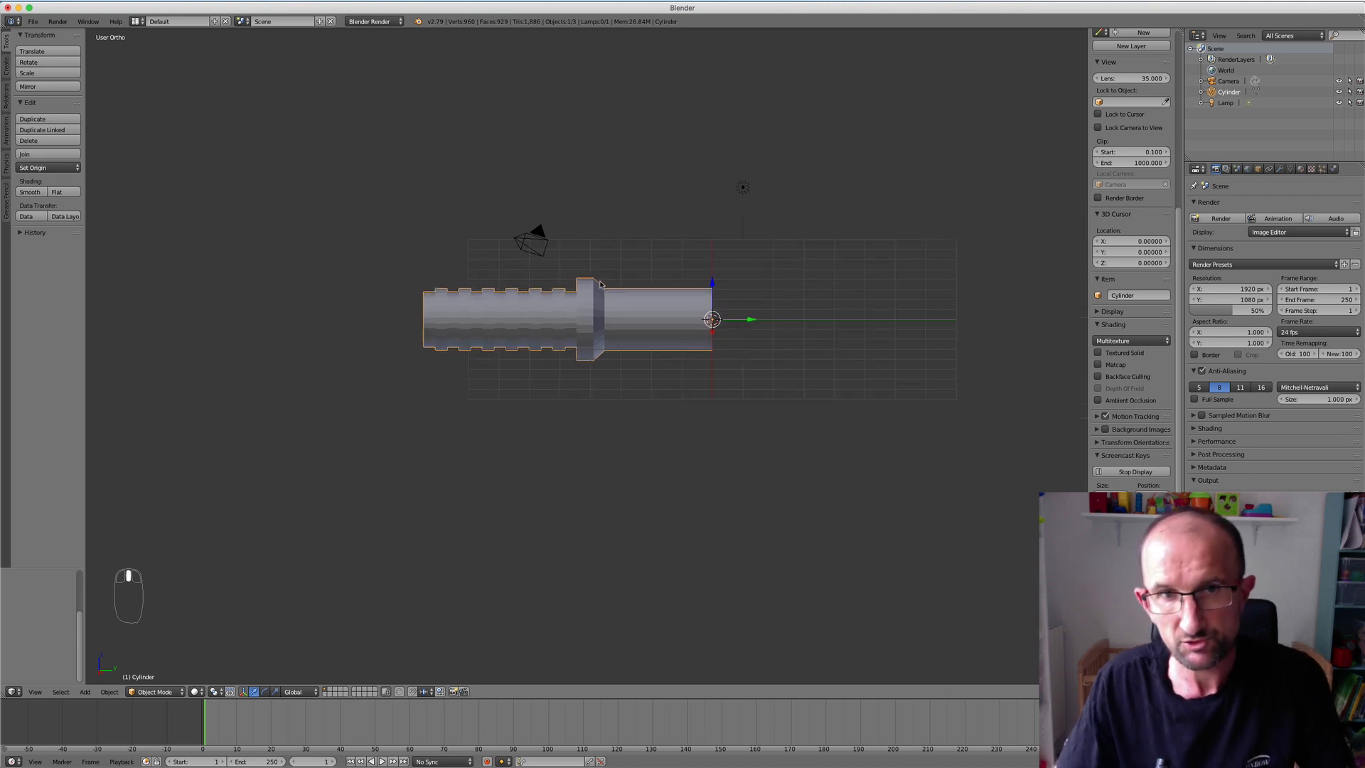
scroll(567, 271, "up", 4)
middle_click_drag(566, 271, 620, 310, "shift")
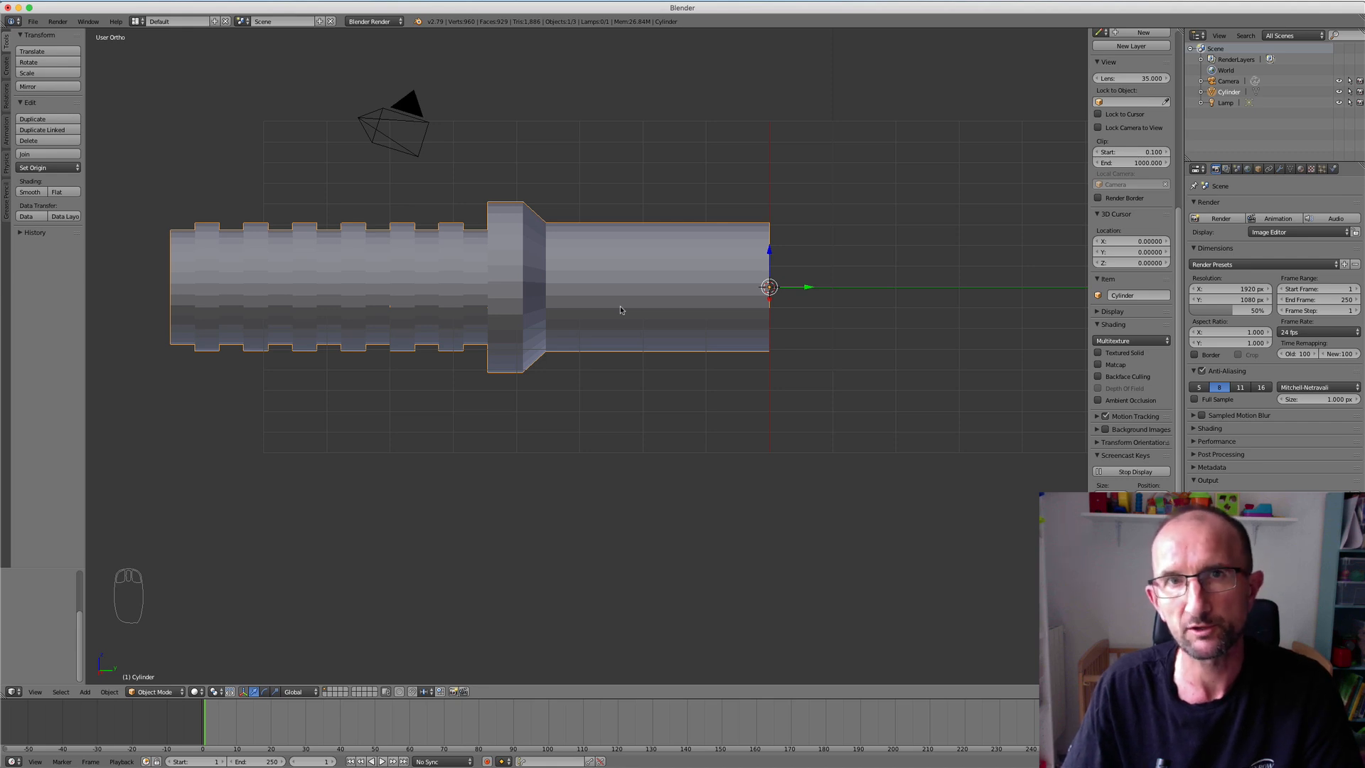
scroll(620, 309, "down", 2)
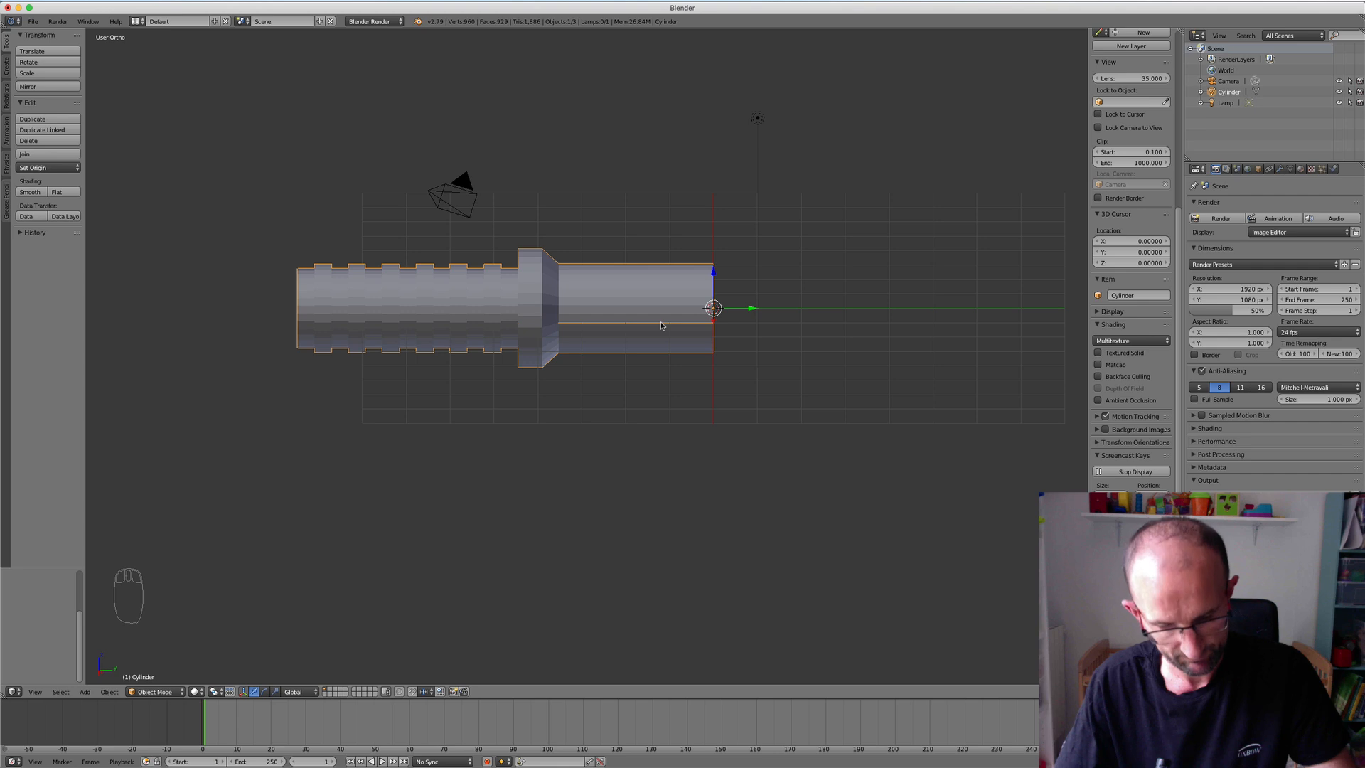
Duplicate the bar half and move the copy about 9.87 along the positive Y axis.
key("shift+d")
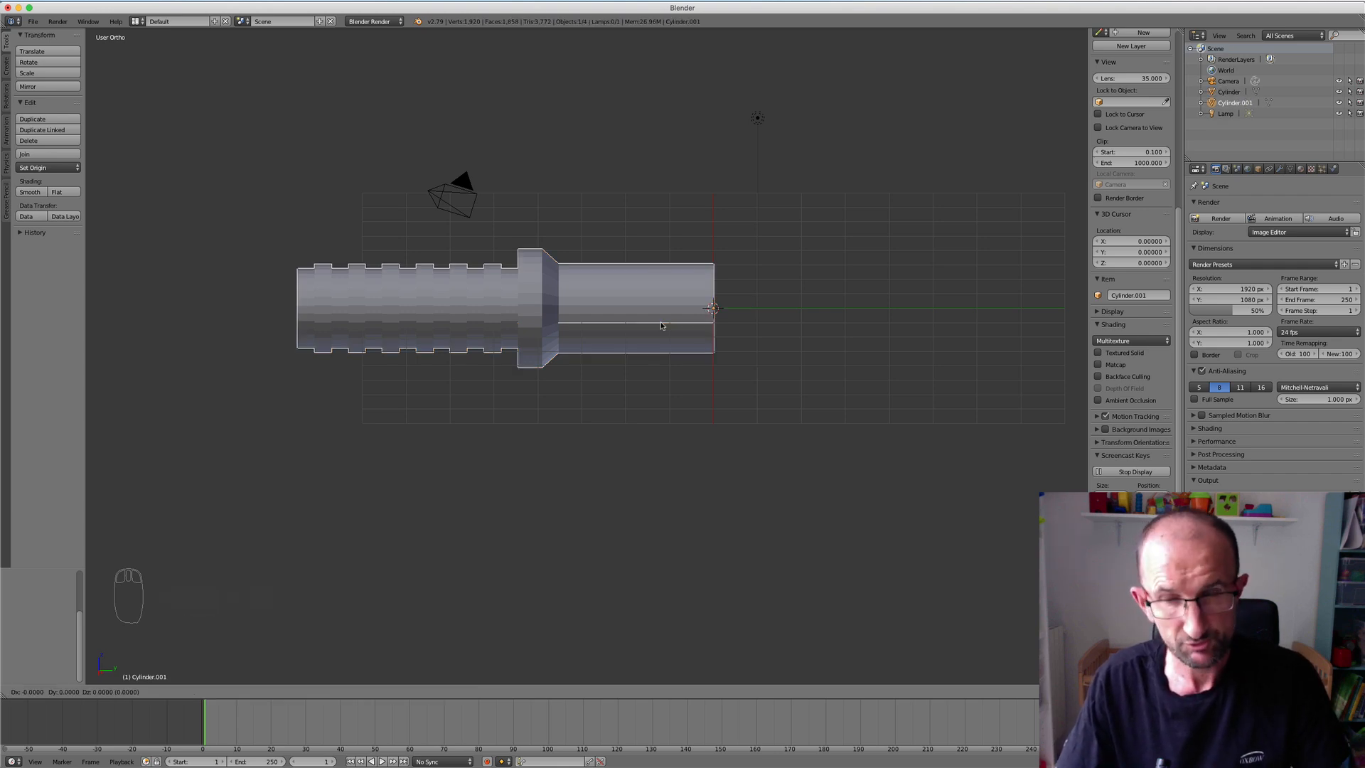
key("y")
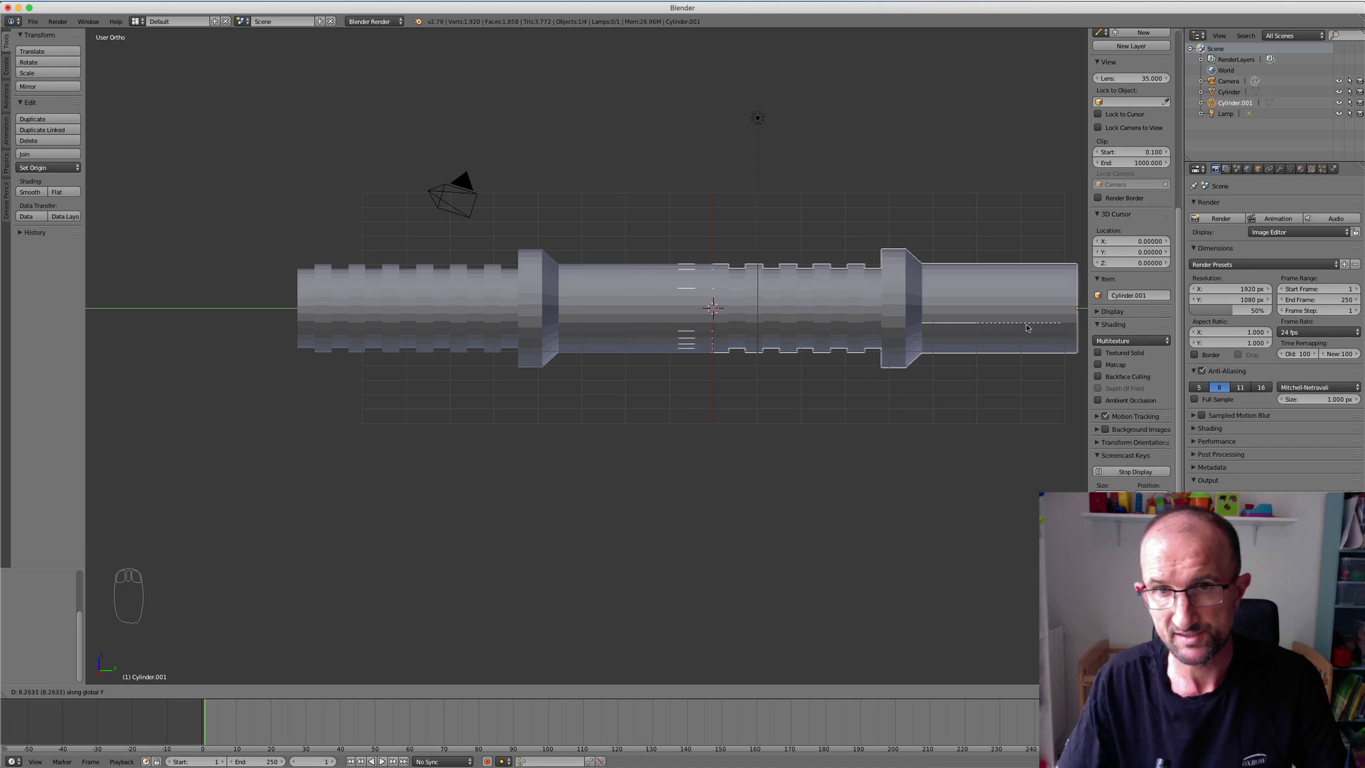
left_click(1089, 333)
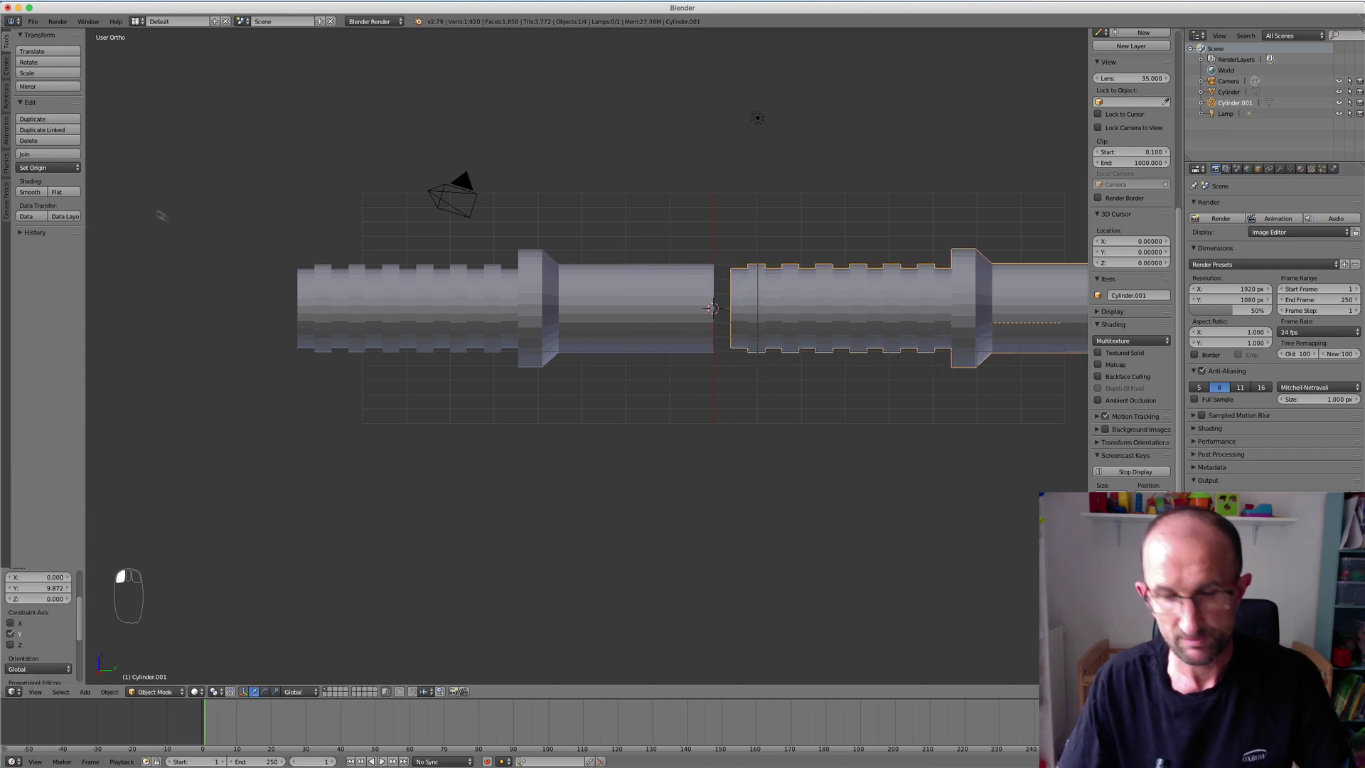
Mirror the duplicated bar half along the global Y axis so its plain open end faces the original.
scroll(779, 217, "up", 3)
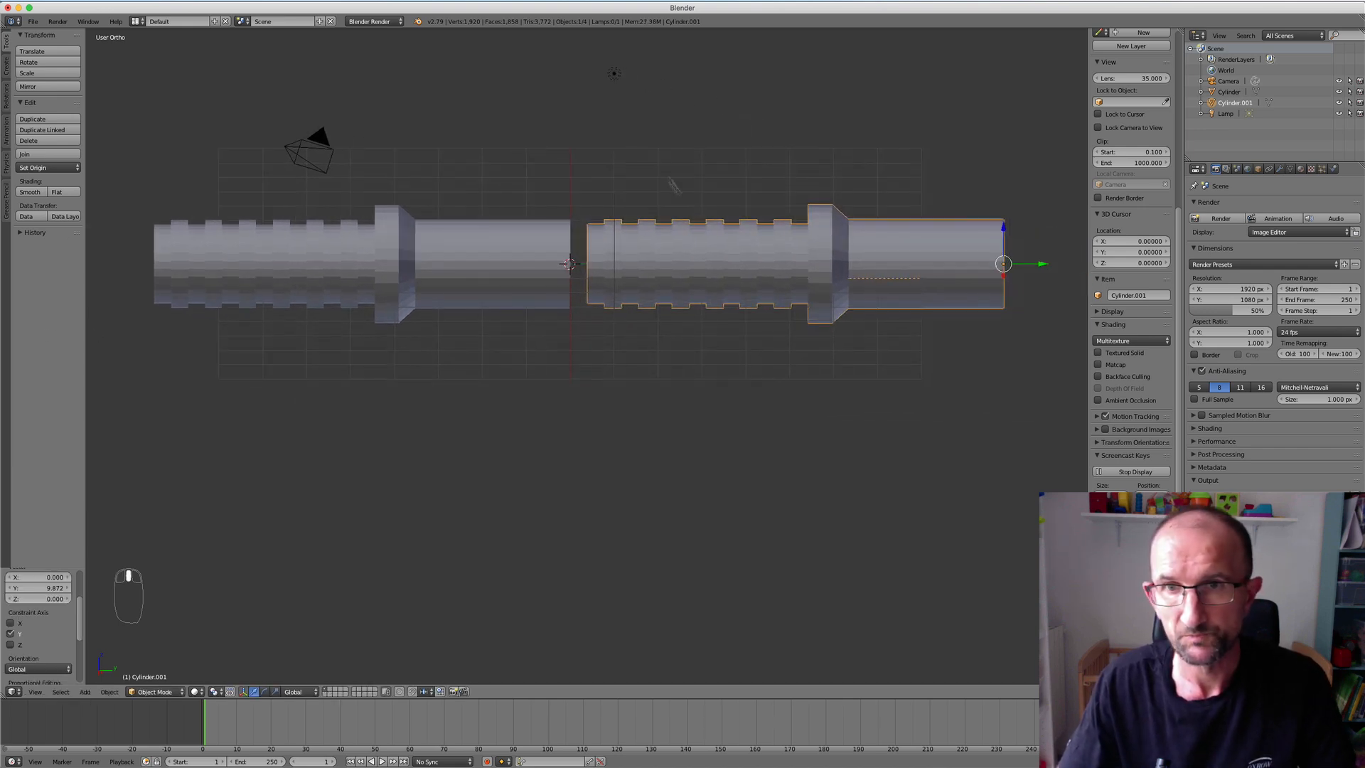
middle_click_drag(698, 227, 712, 257, "shift")
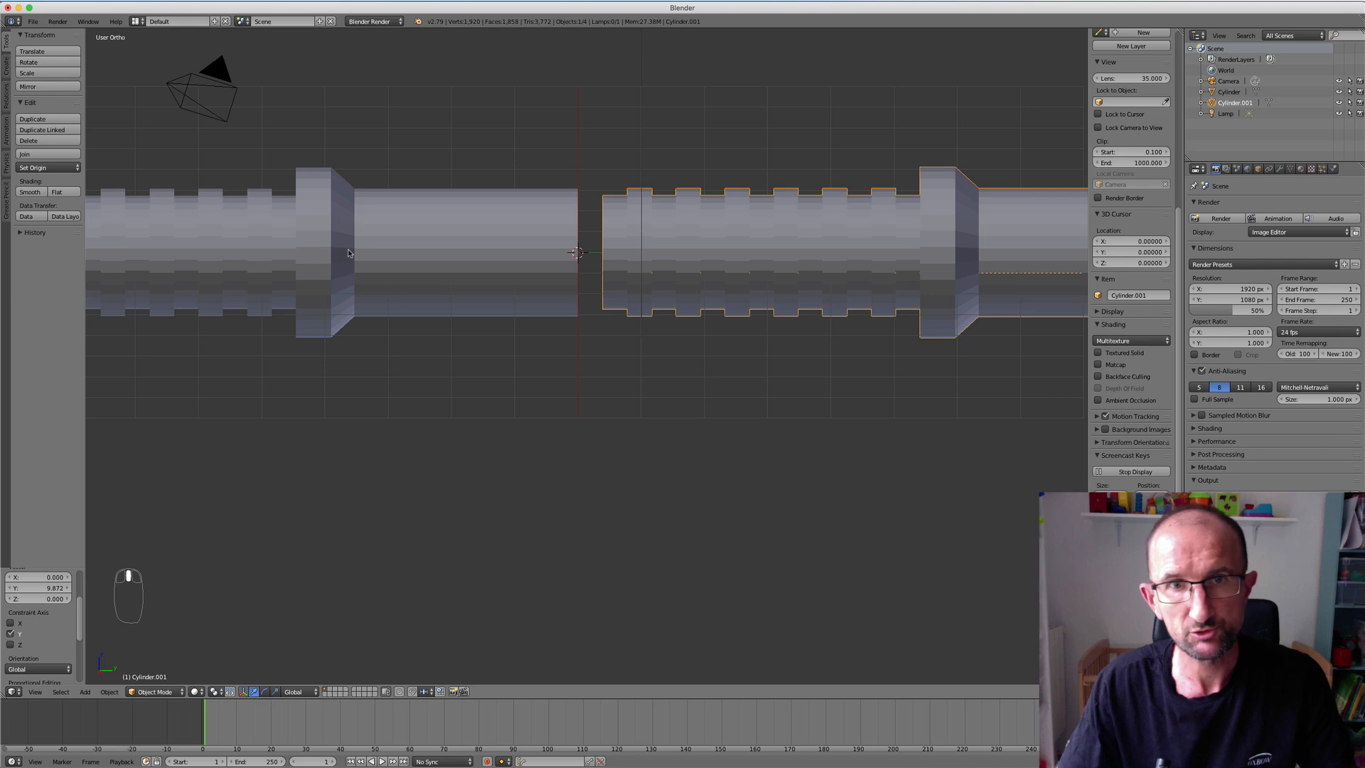
scroll(348, 253, "down", 2)
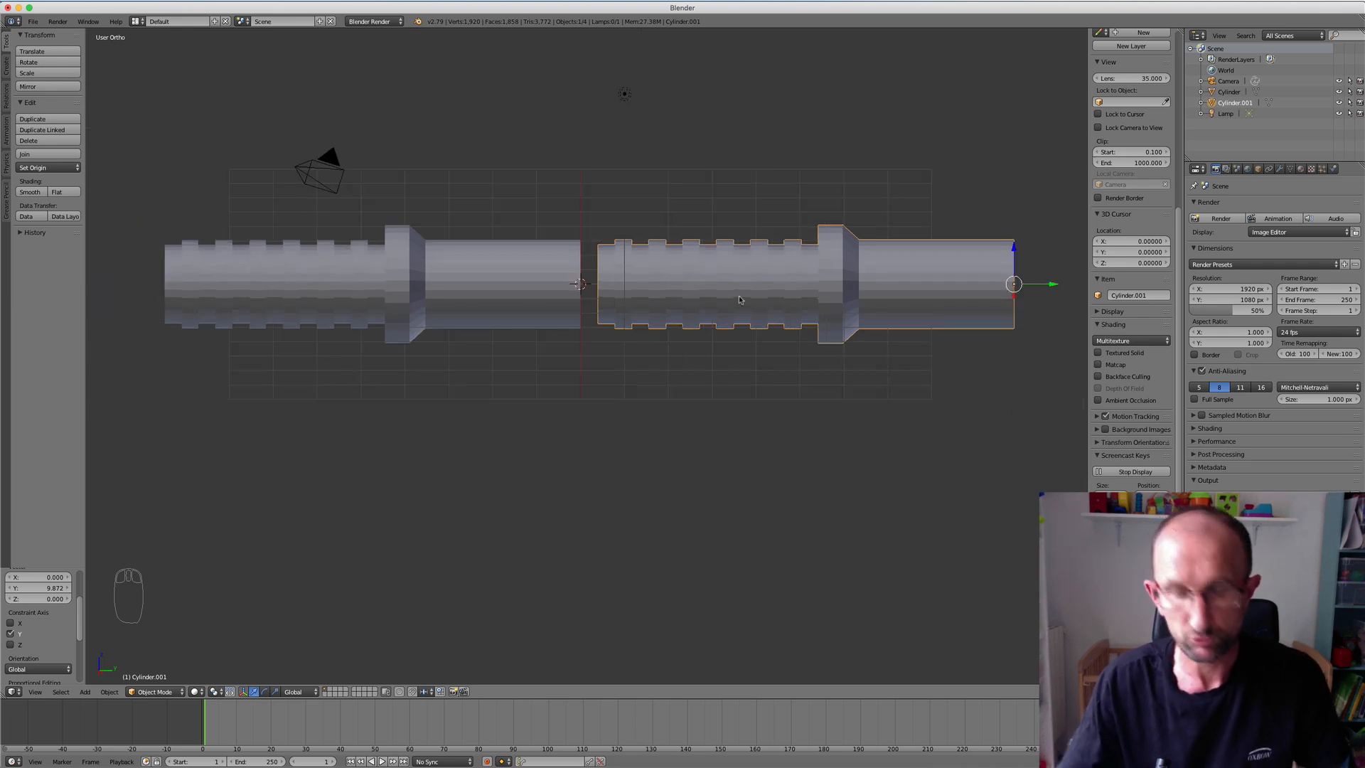
key("ctrl+m")
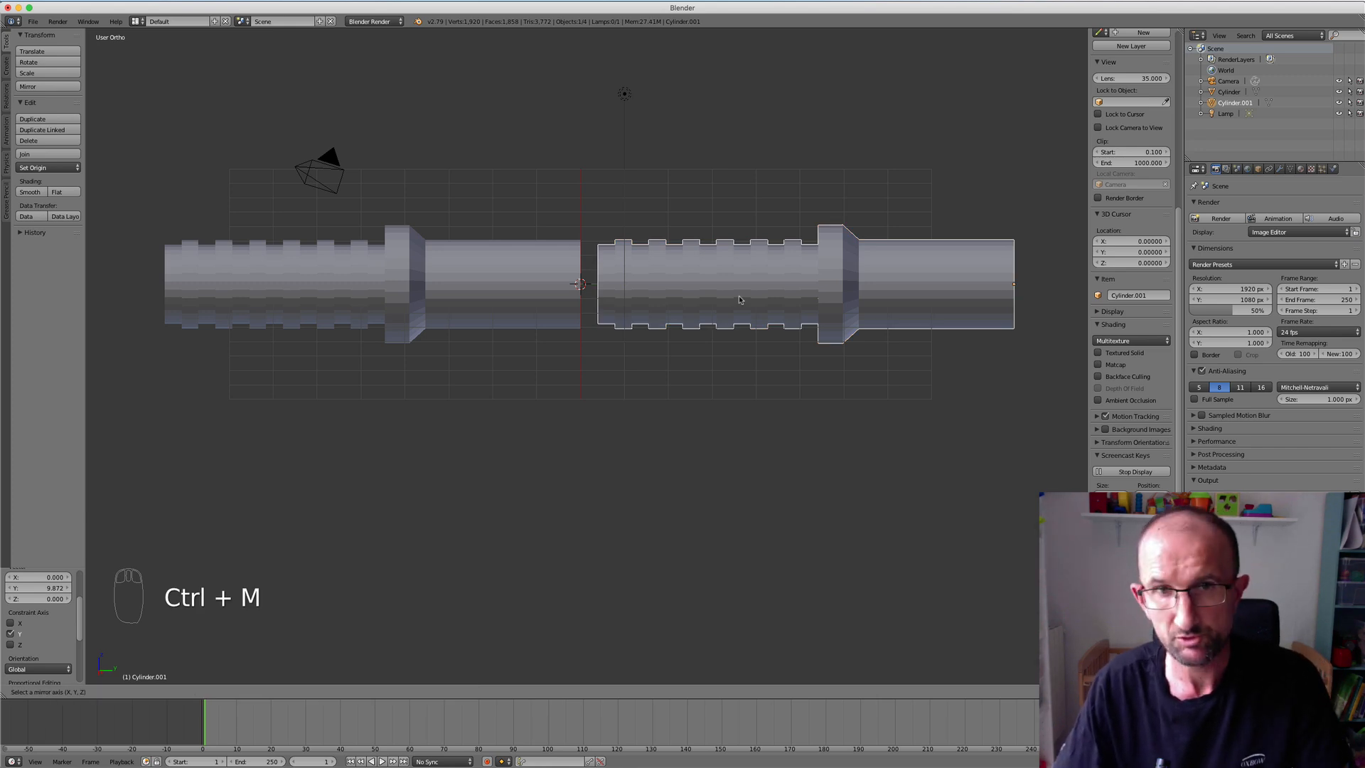
key("y")
key("Return")
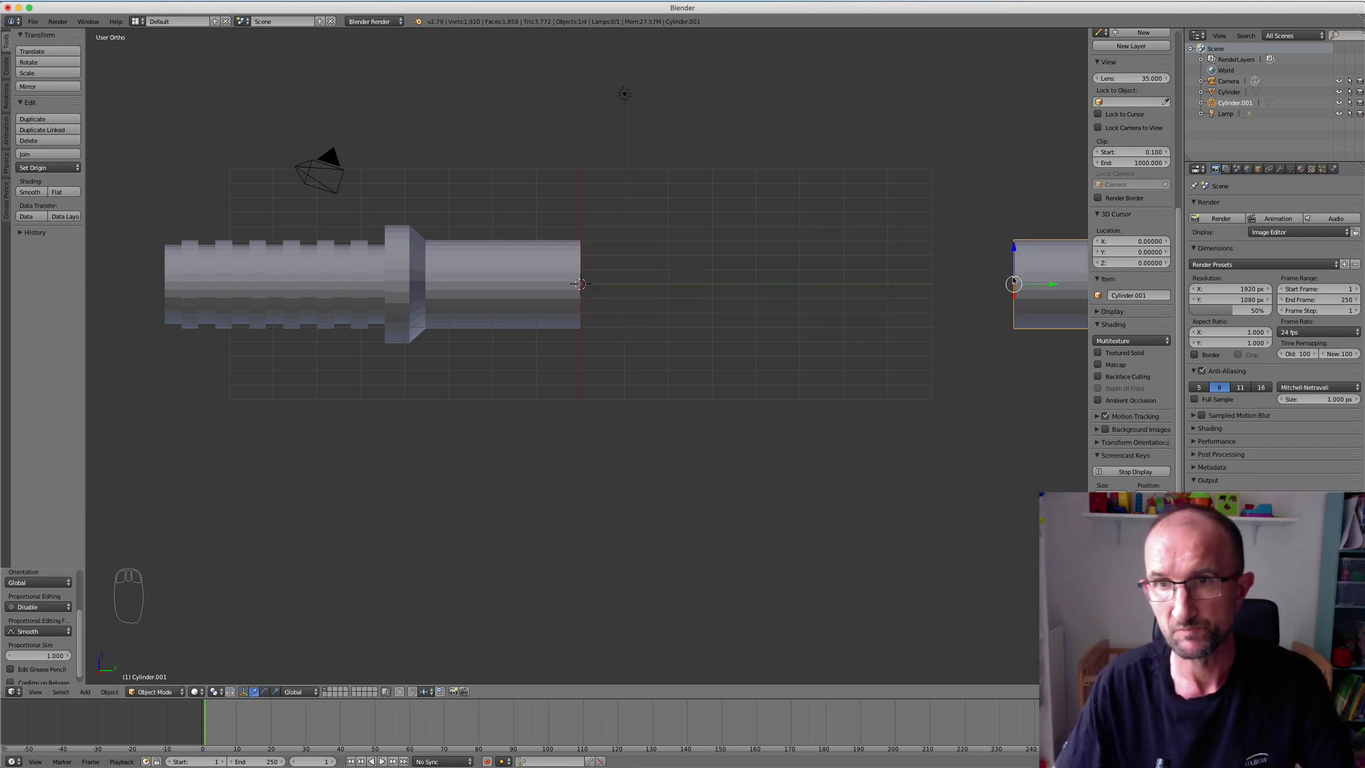
Move the mirrored half back along Y toward the original, leaving a small gap, and inspect the two open ends.
left_click_drag(1052, 283, 658, 270)
scroll(657, 270, "up", 1)
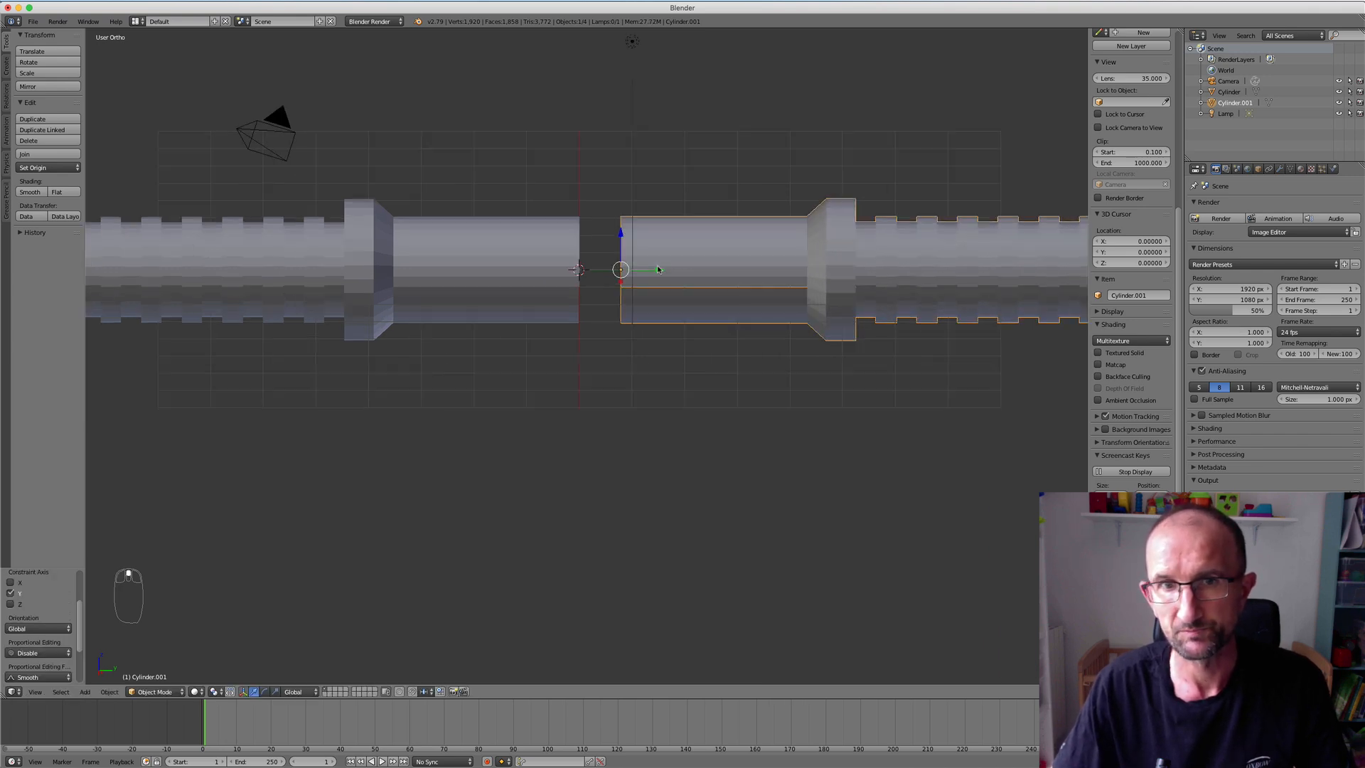
middle_click_drag(647, 267, 655, 258)
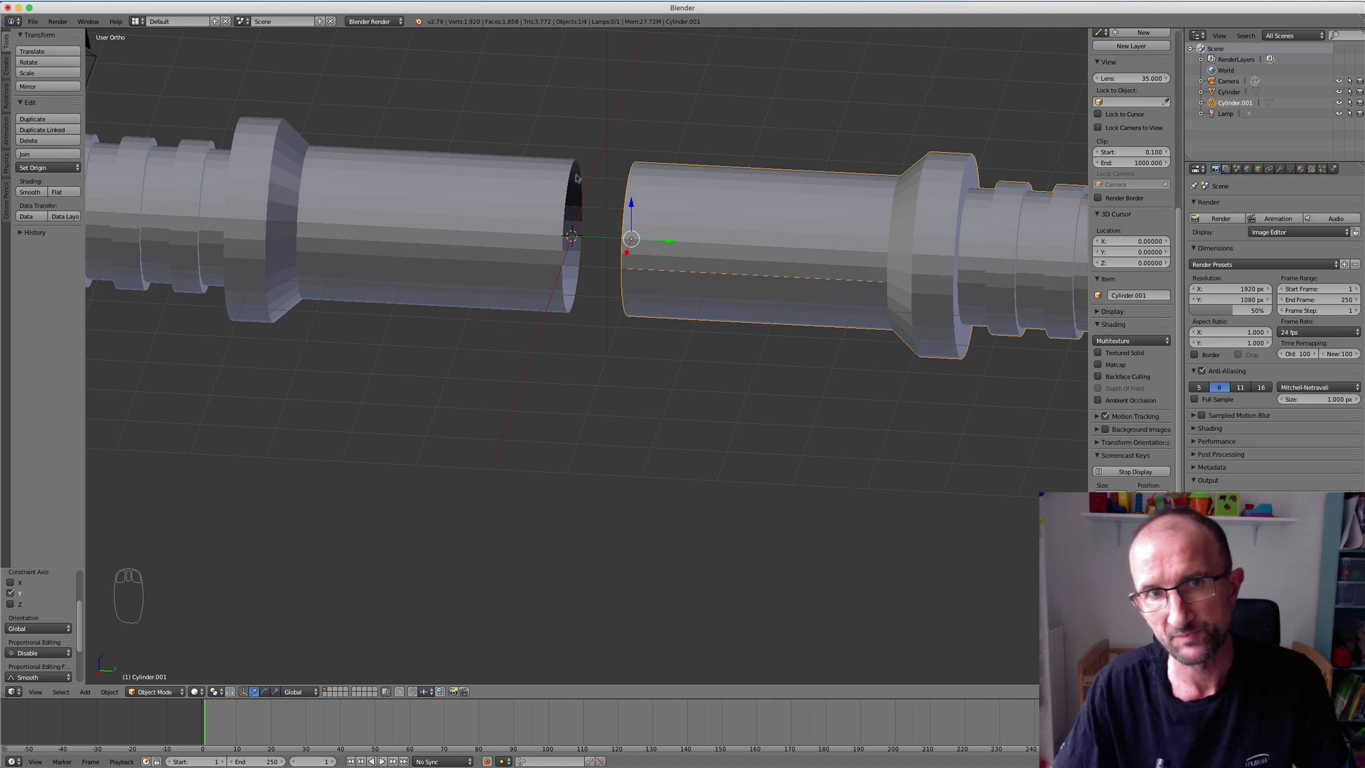
mouse_move(568, 209)
middle_mouse_down()
mouse_move(611, 217)
mouse_move(573, 201)
middle_mouse_up()
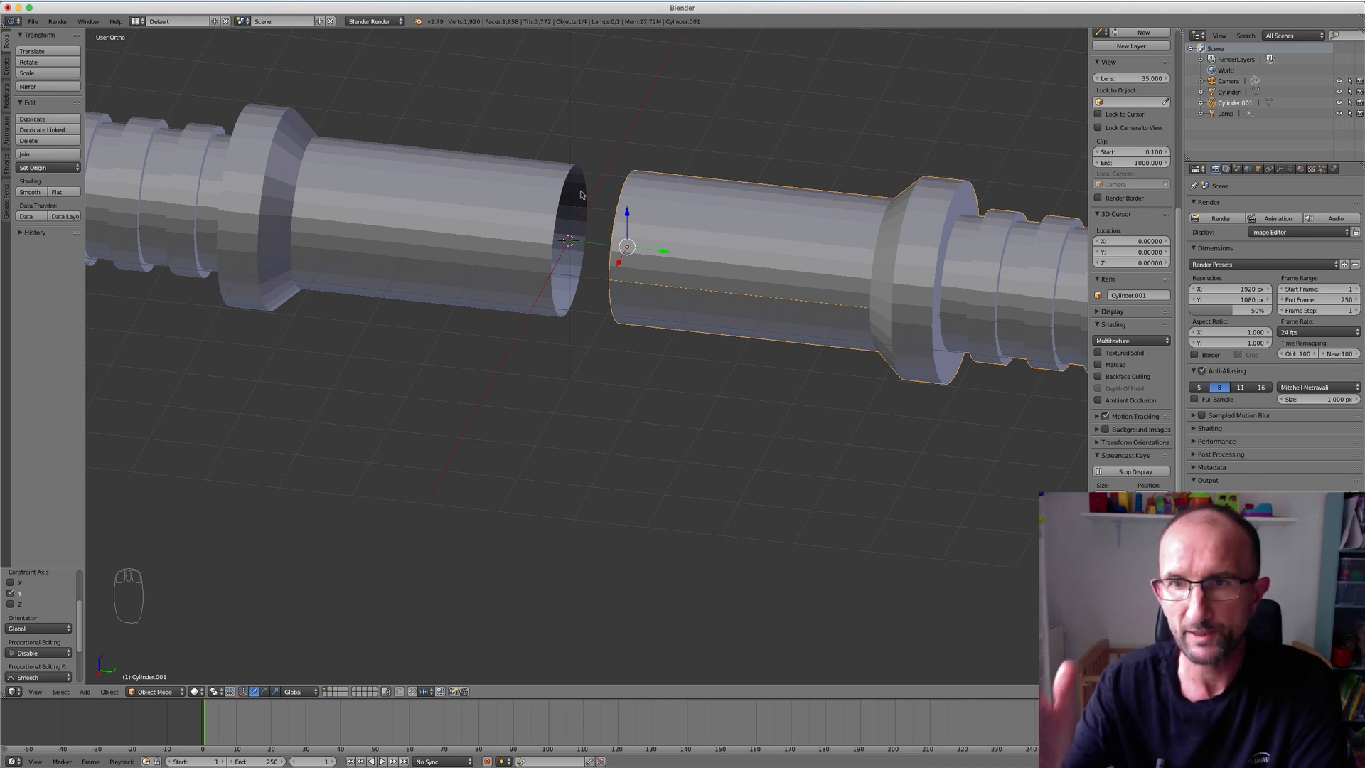
Inspect the gap between the two open bar ends and turn on snapping to mesh geometry with the Closest target.
middle_click_drag(580, 195, 573, 211)
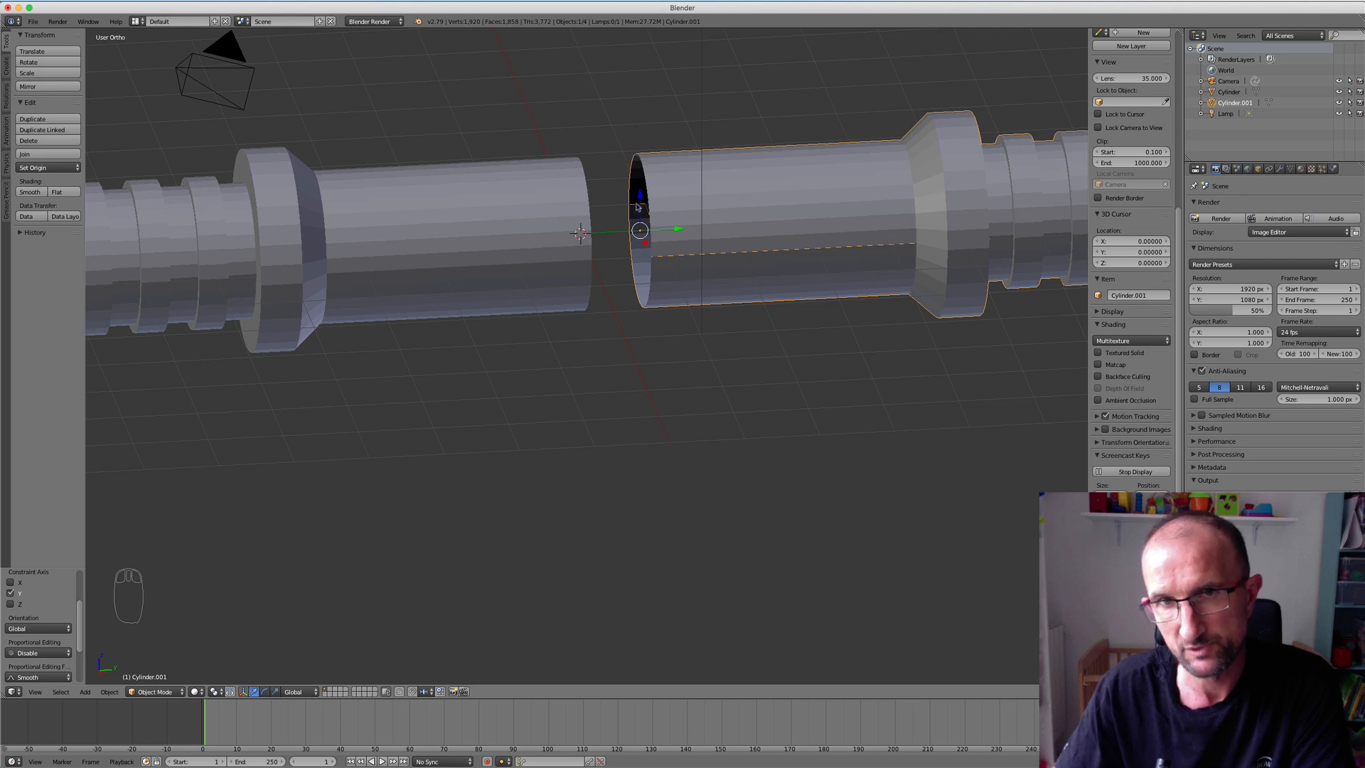
middle_click_drag(678, 191, 593, 195)
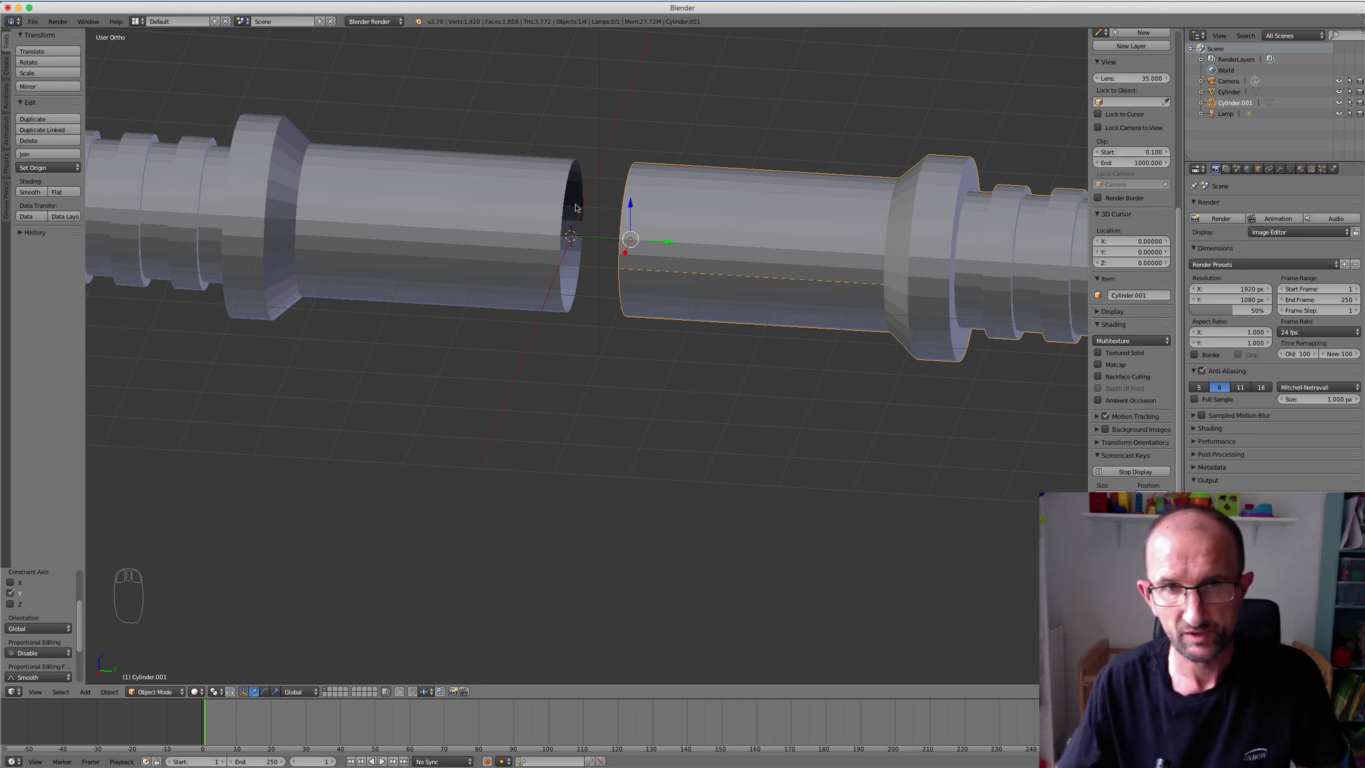
key("shift+Tab")
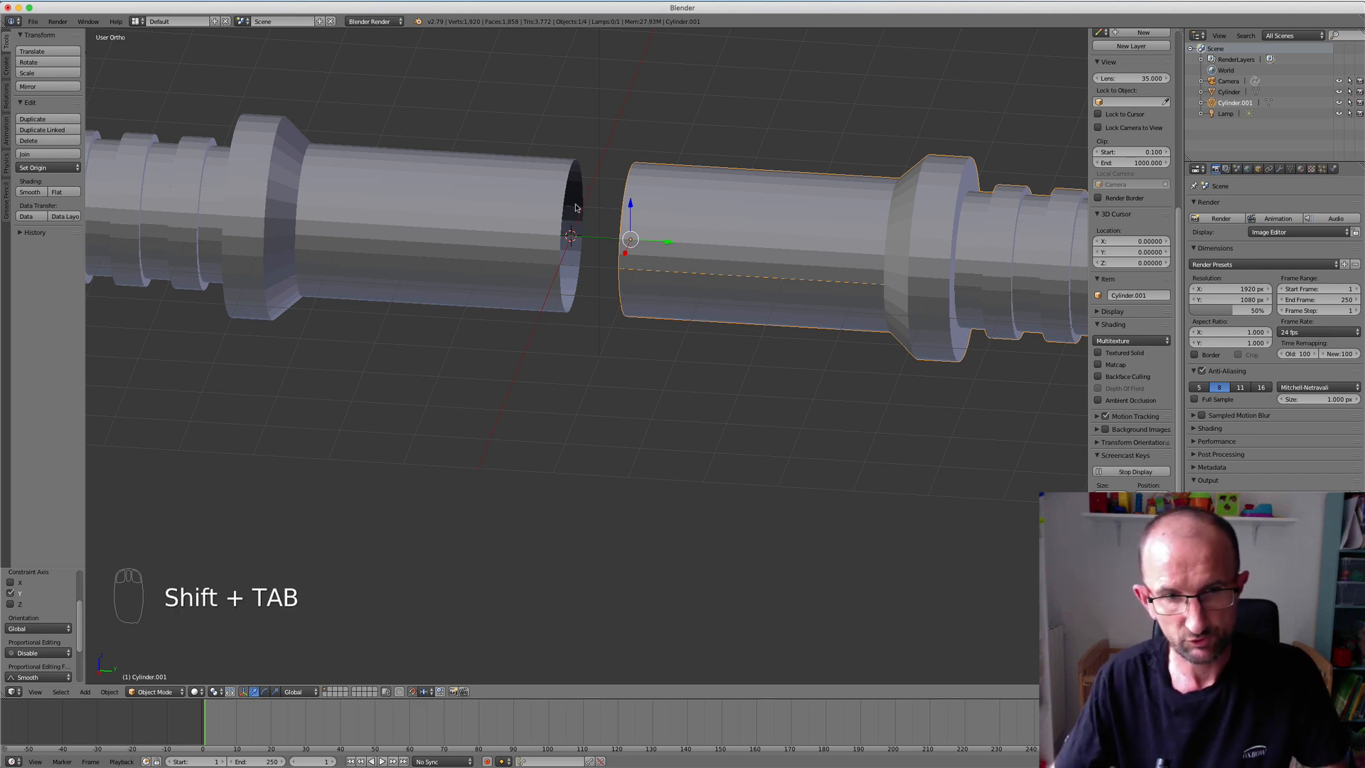
left_click(425, 692)
left_click(441, 654)
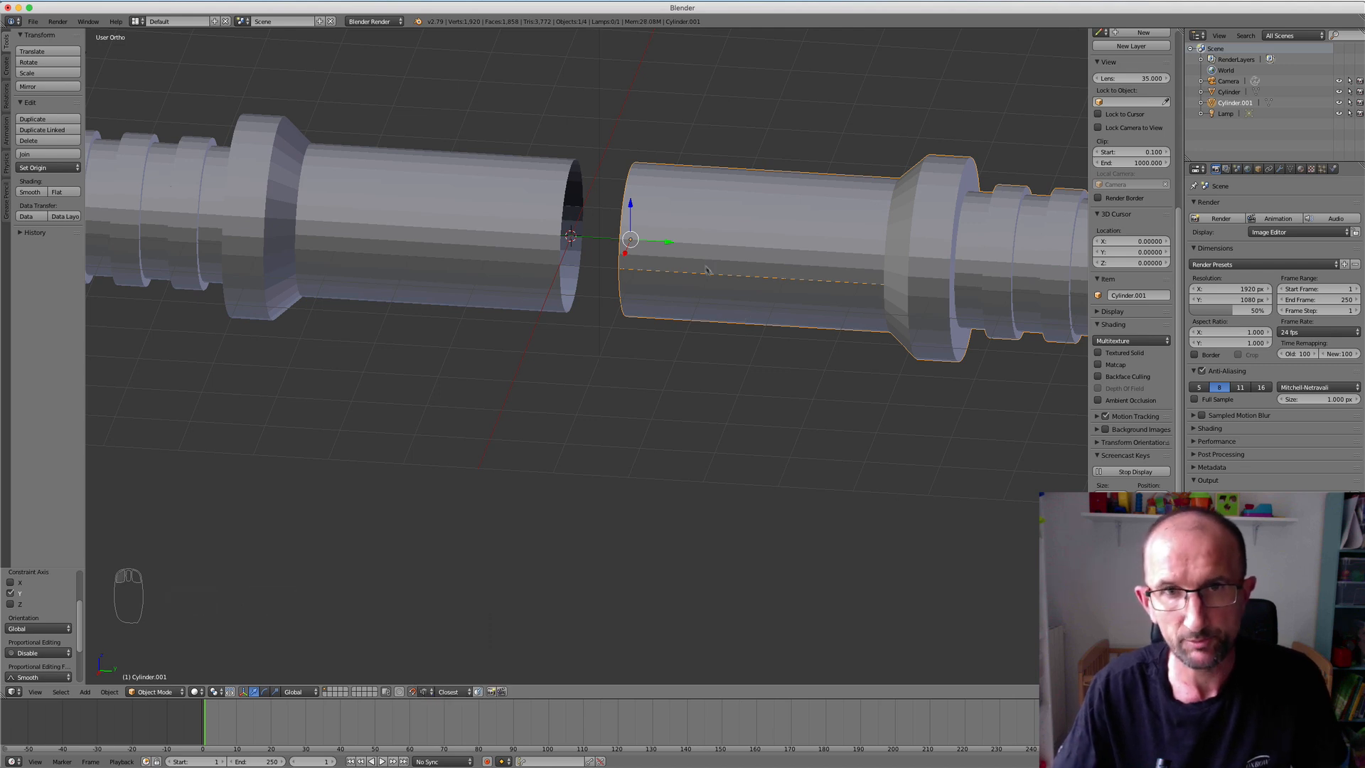
Slide the mirrored bar half along Y until its open end snaps flush against the original half, and check the whole bar.
left_click_drag(668, 243, 585, 326)
scroll(585, 326, "down", 5)
middle_click_drag(585, 326, 555, 253)
scroll(622, 338, "down", 3)
scroll(626, 349, "up", 2)
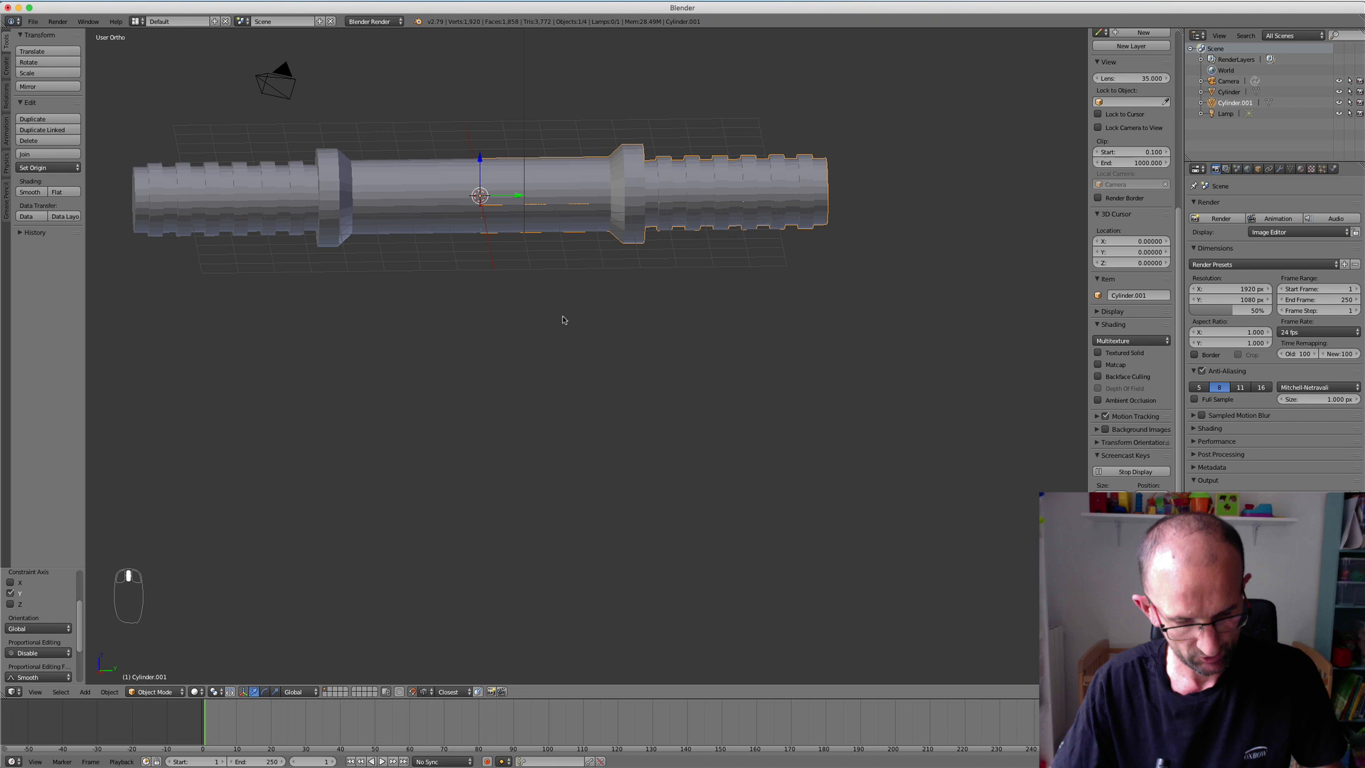
Add a UV sphere at the origin and move it along positive Y to just beyond the bar's ridged end.
key("shift+a")
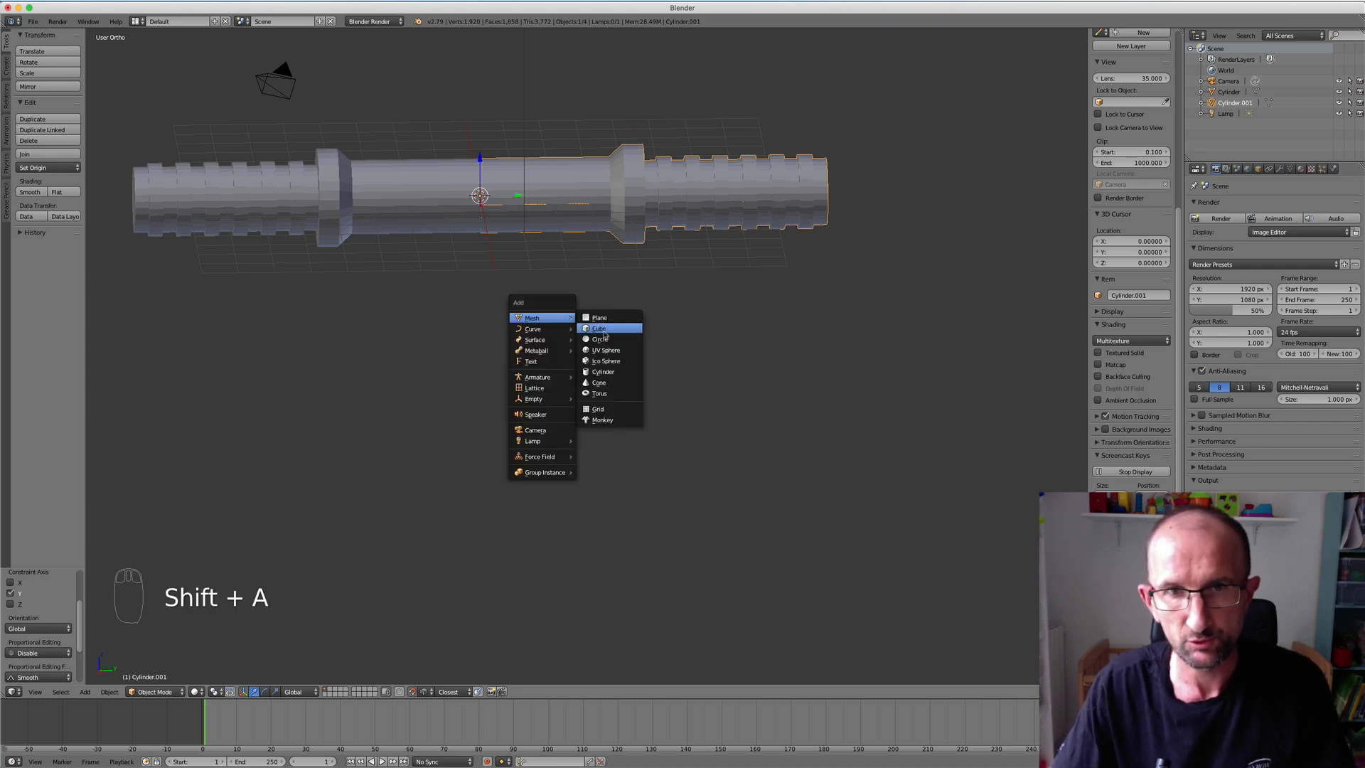
left_click(605, 350)
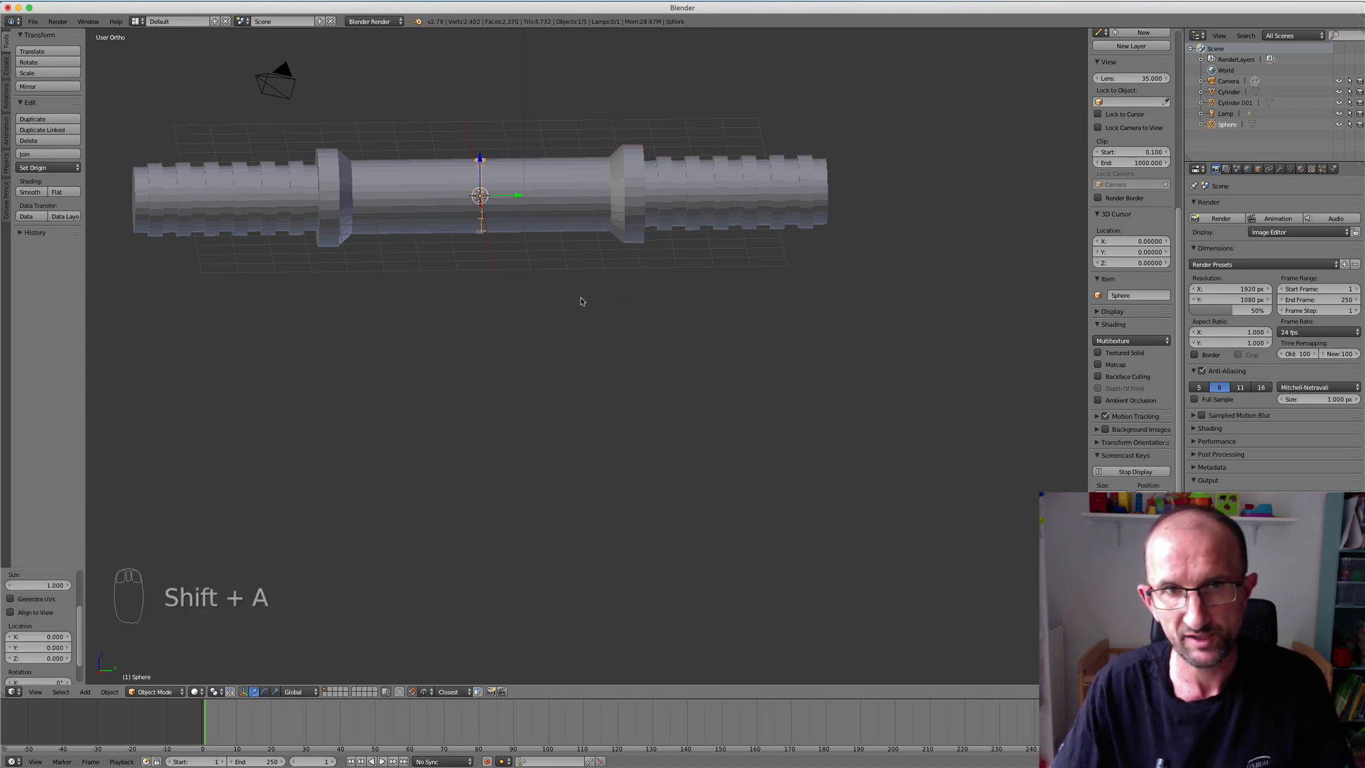
left_click_drag(521, 196, 952, 192)
middle_click_drag(929, 262, 792, 282, "shift")
scroll(833, 185, "up", 6)
middle_click_drag(833, 185, 399, 492, "shift")
middle_click_drag(727, 324, 686, 388, "shift")
In a right-side wireframe view, select the sphere's upper half in Edit Mode and scale it down into a smaller dome.
key("KP_1")
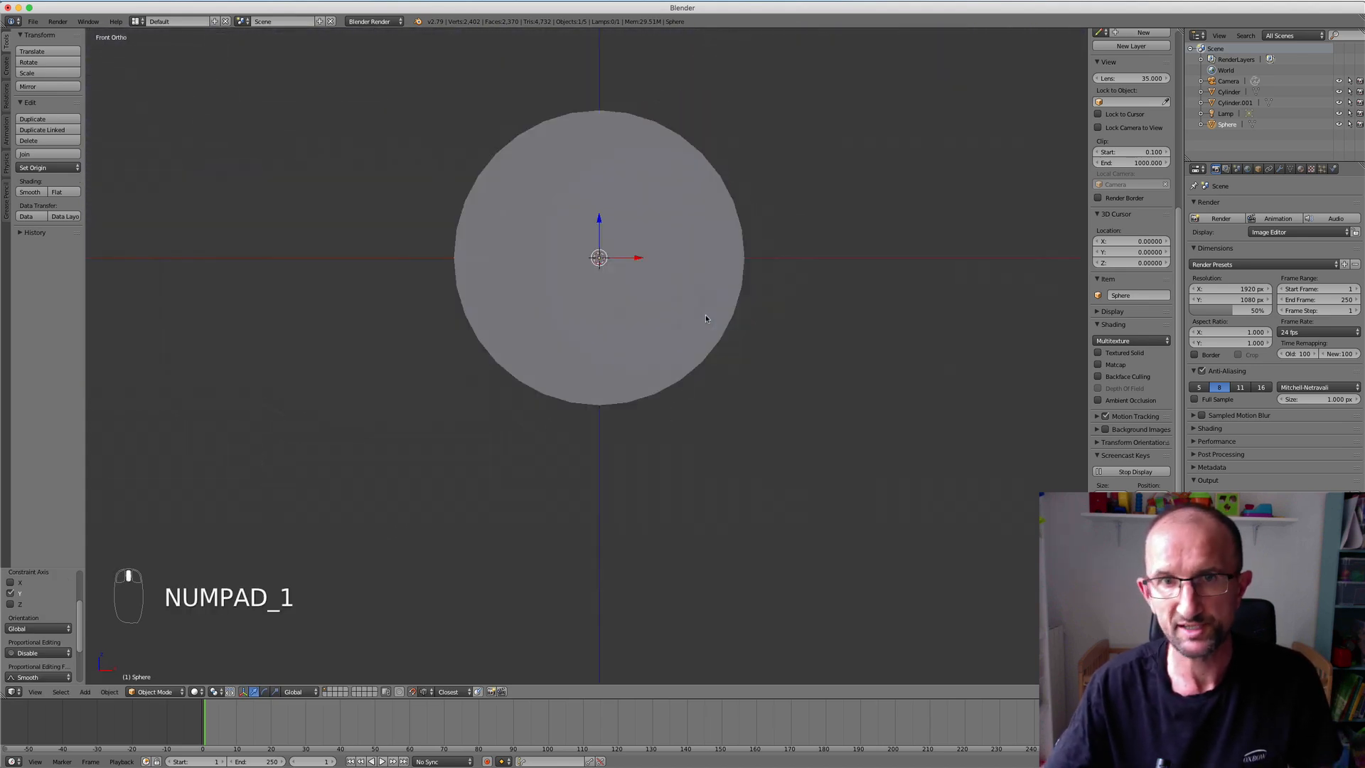
key("KP_3")
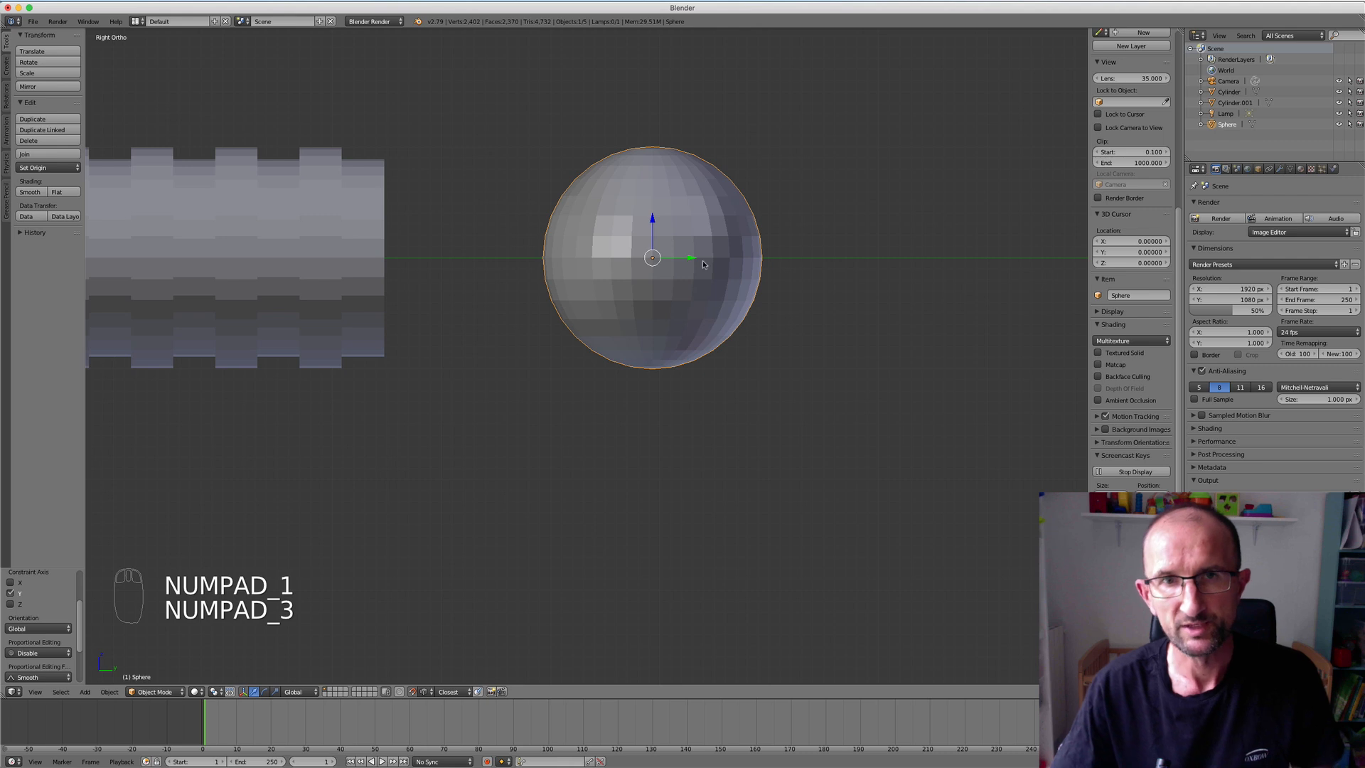
key("Tab")
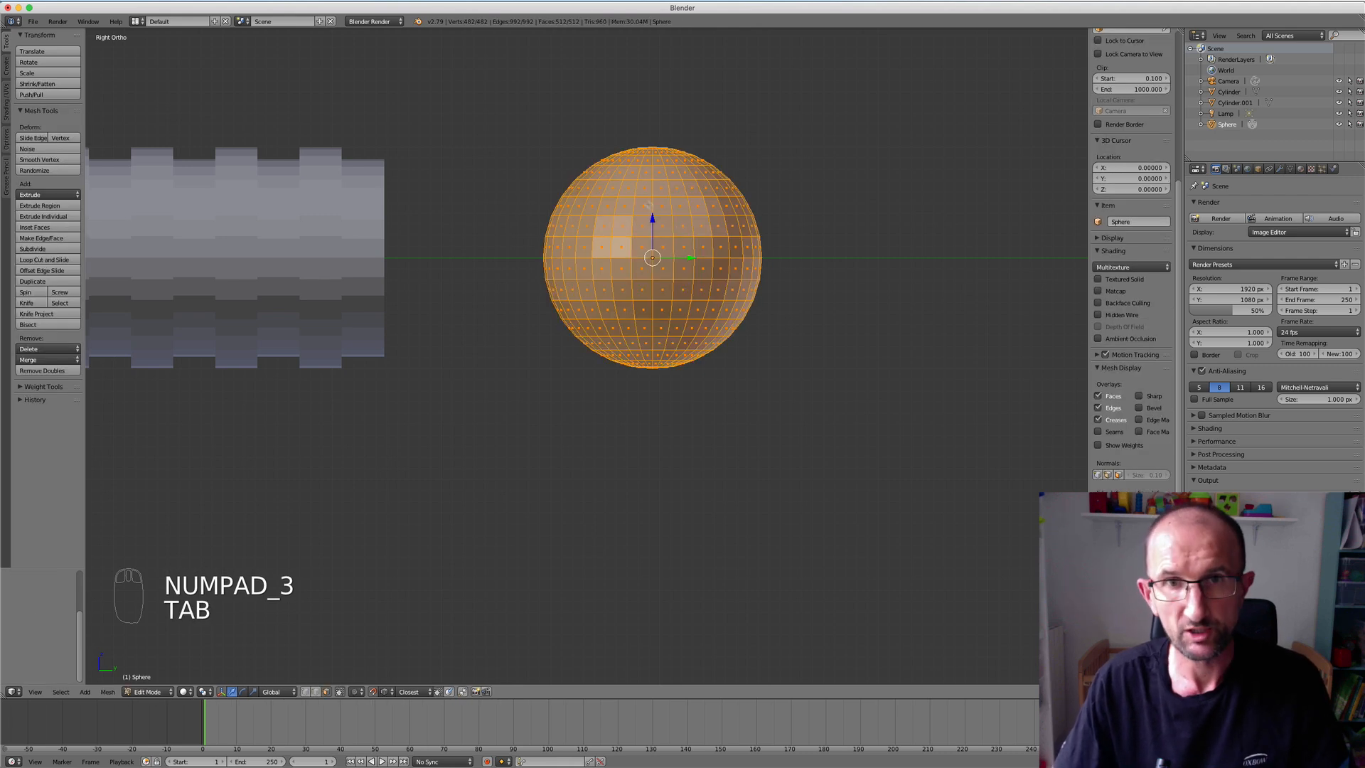
key("z")
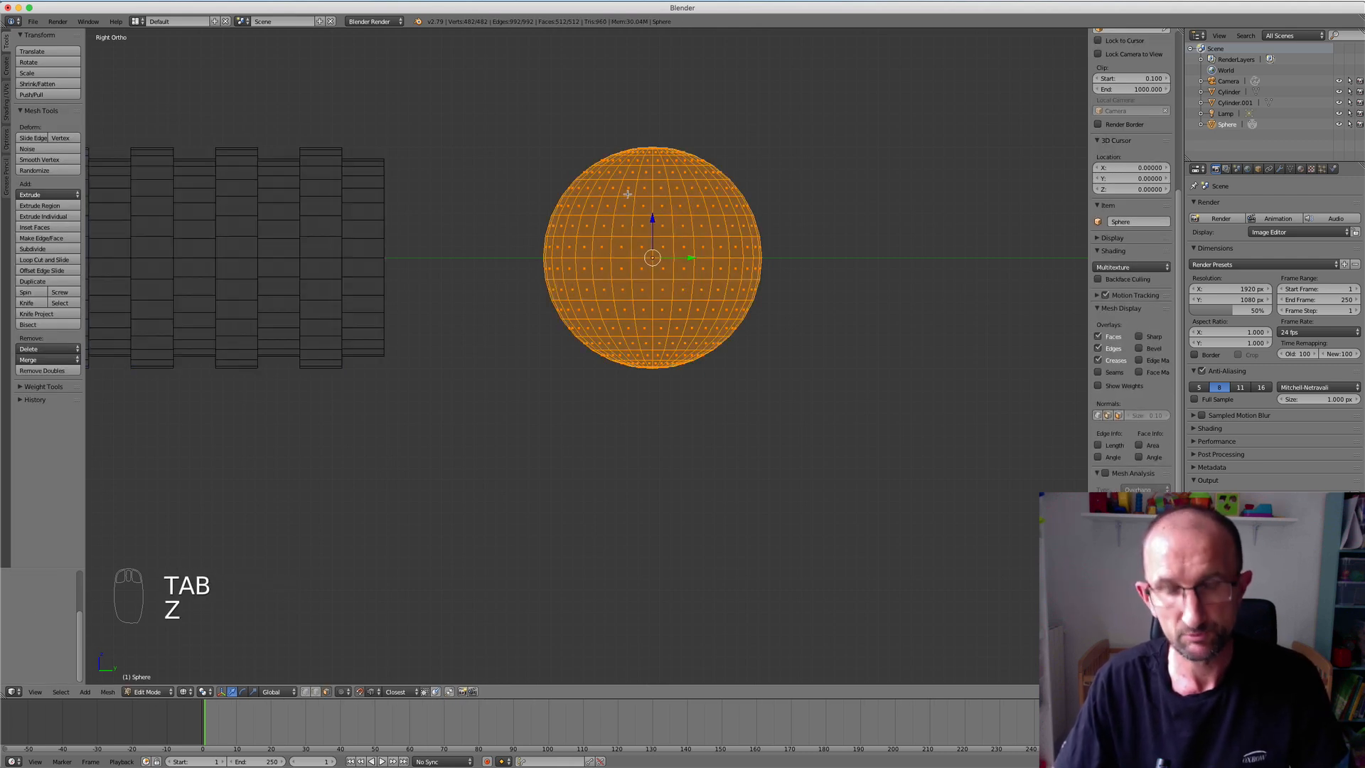
key("a")
key("b")
left_click_drag(499, 92, 813, 259)
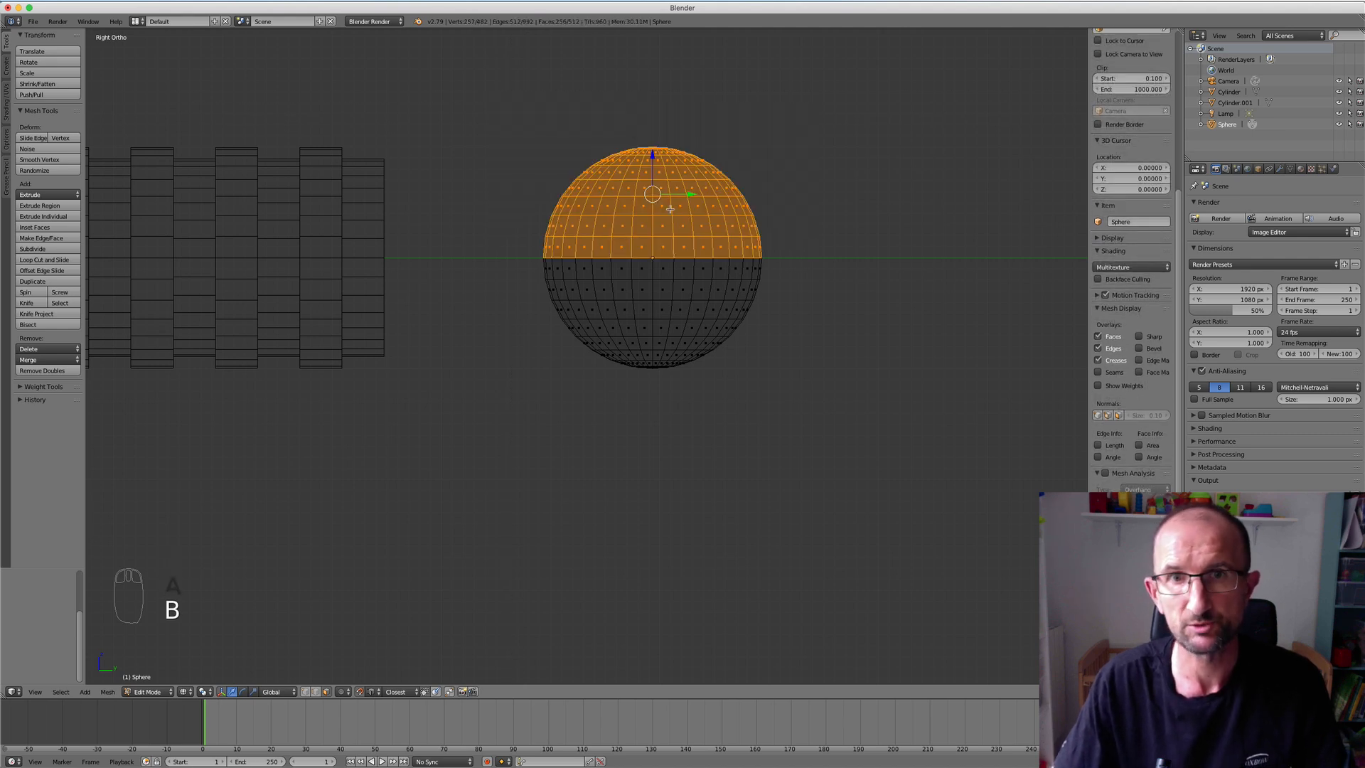
key("s")
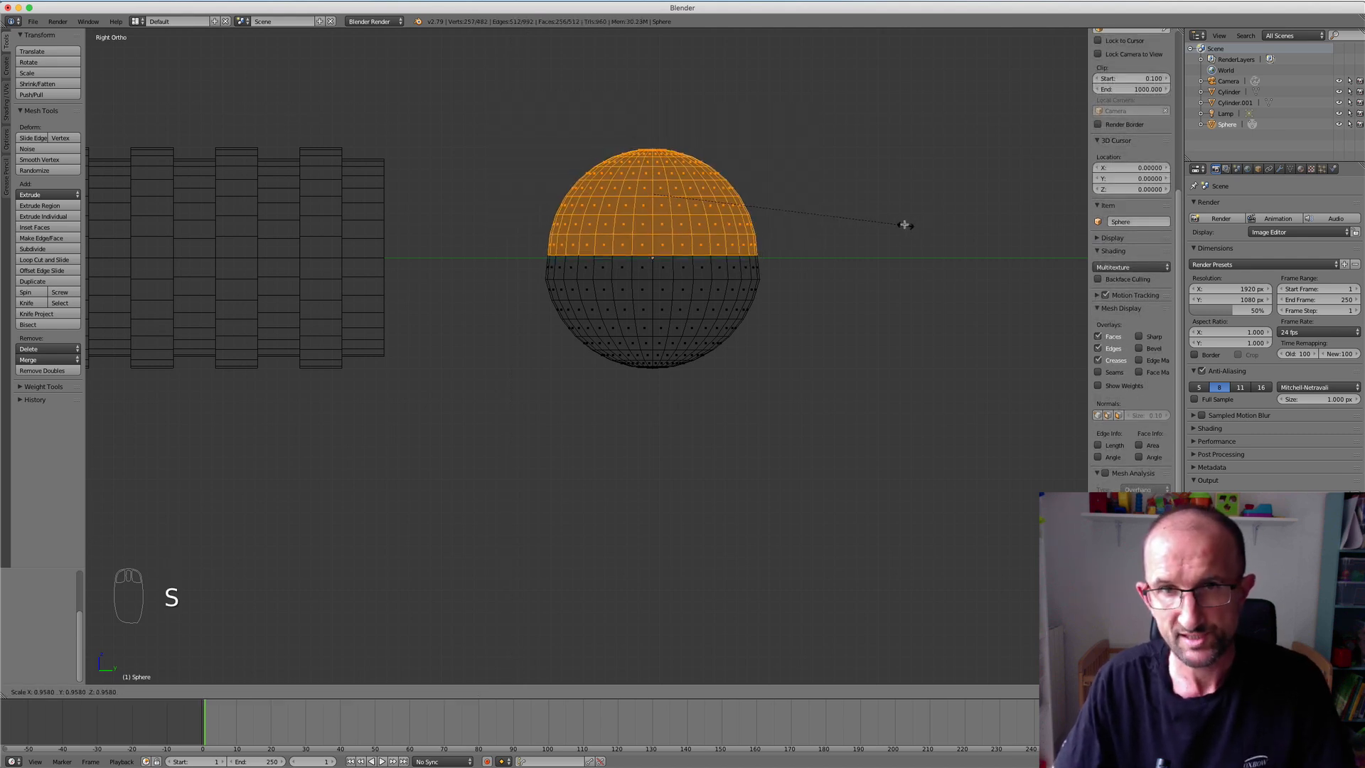
left_click(823, 212)
scroll(704, 304, "up", 1)
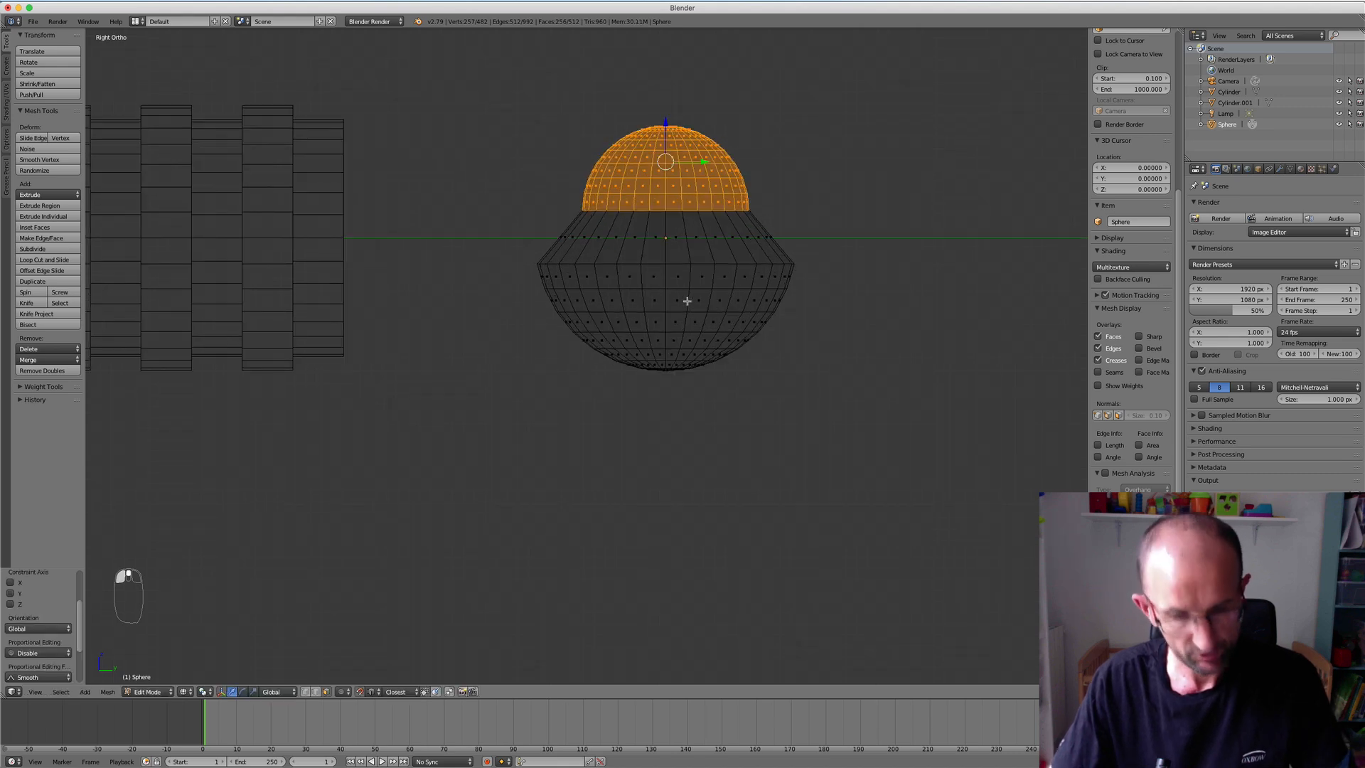
Extrude the sphere's face loop just below its widest part in place and try to fatten it along its normals.
right_click(687, 301, "alt")
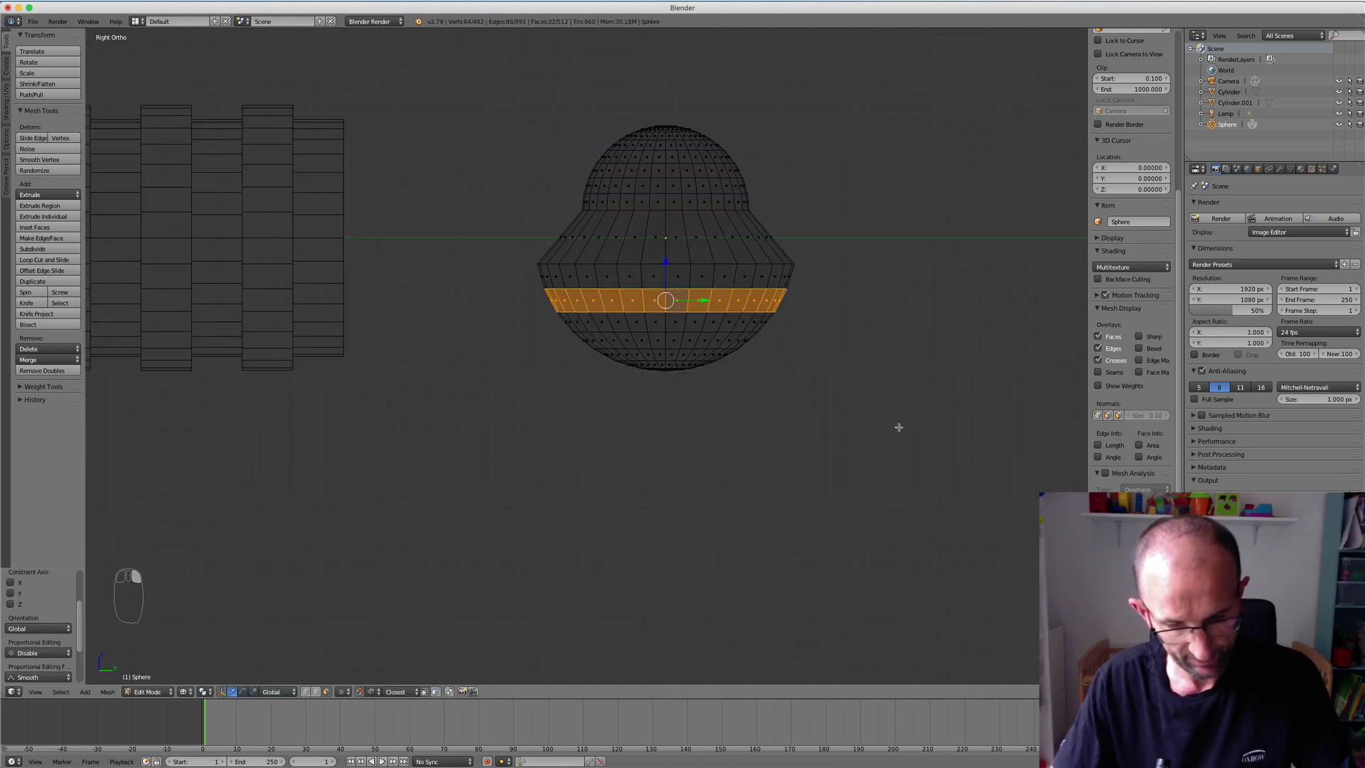
key("e")
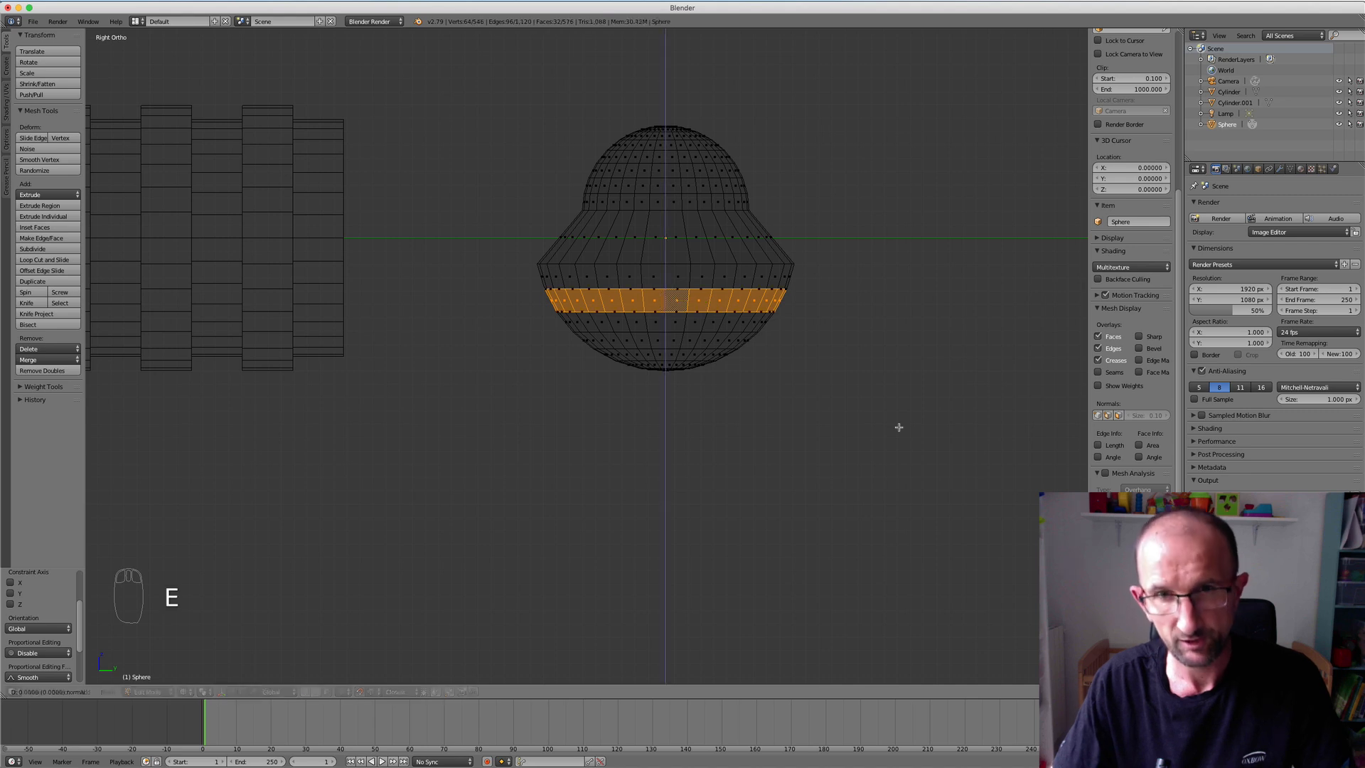
right_click(890, 397)
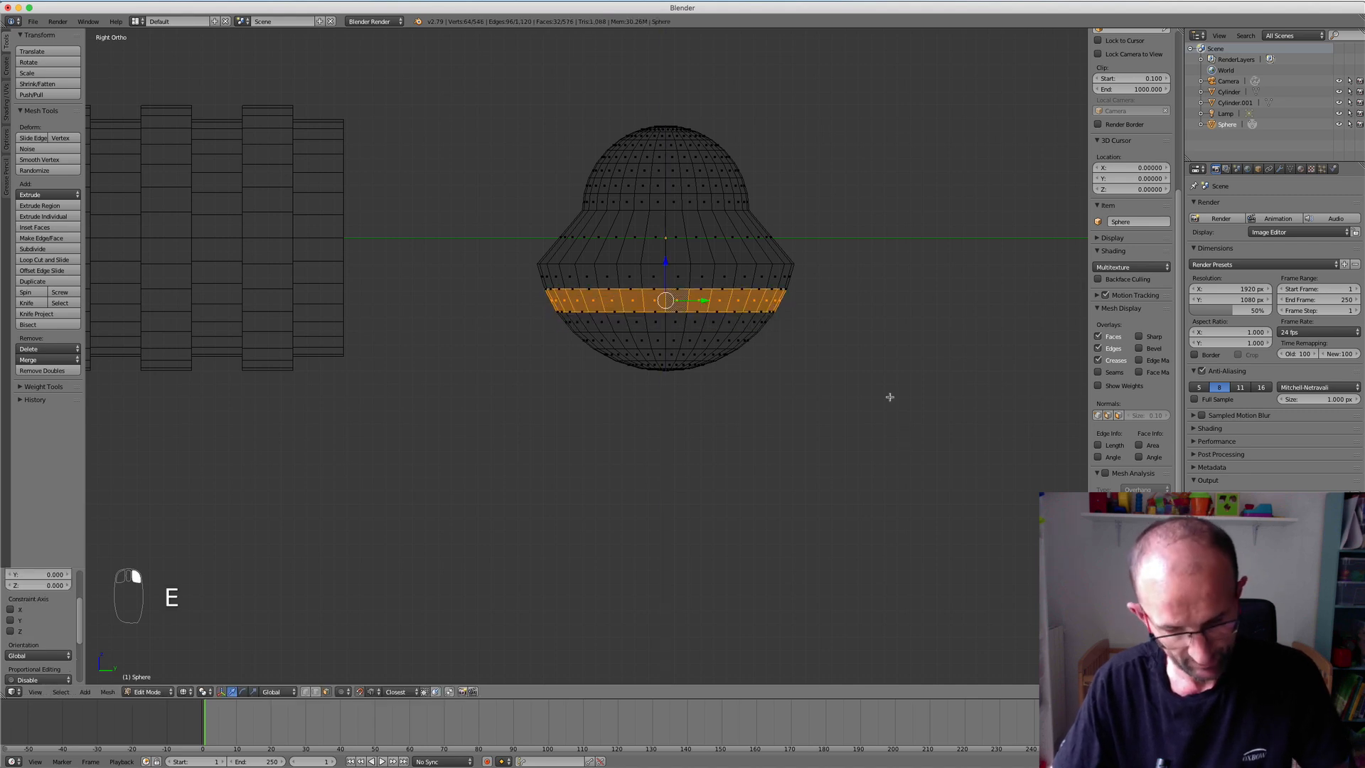
key("alt+s")
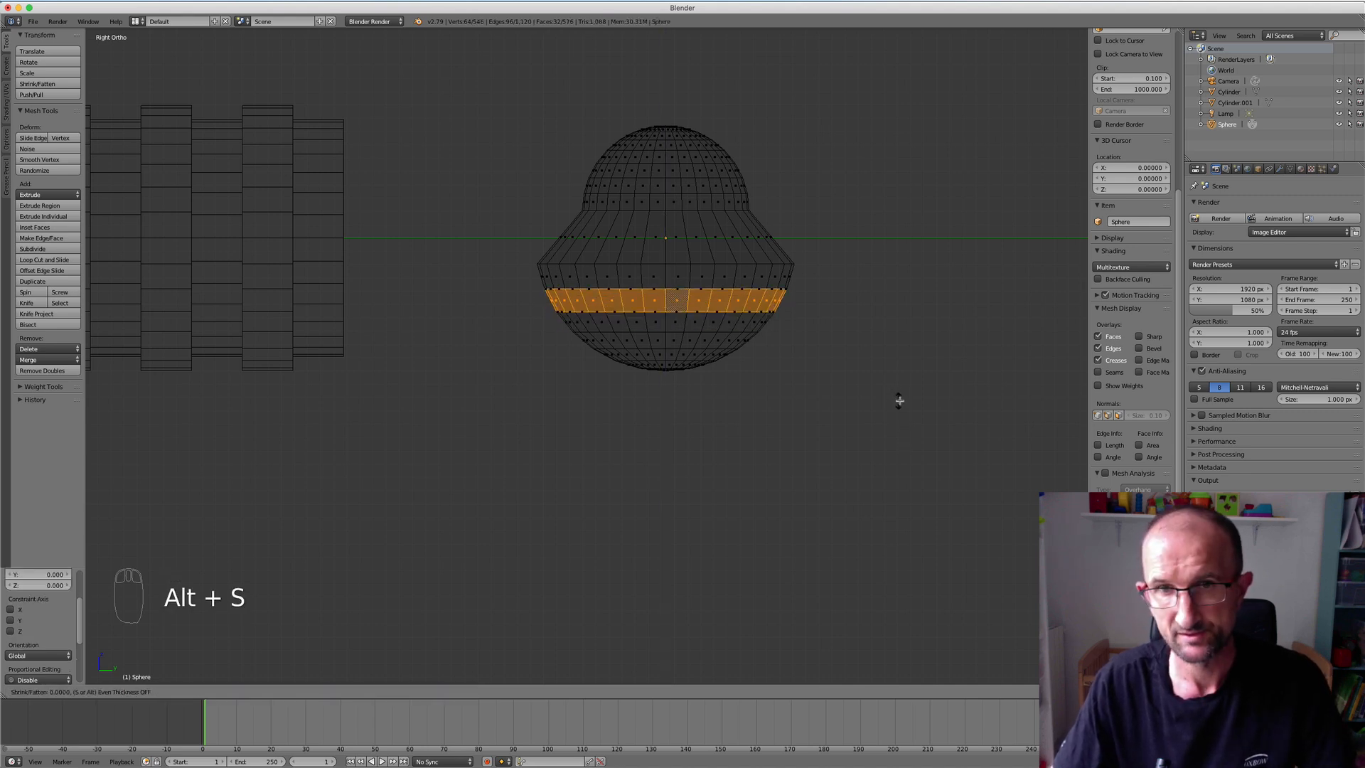
left_click(925, 393)
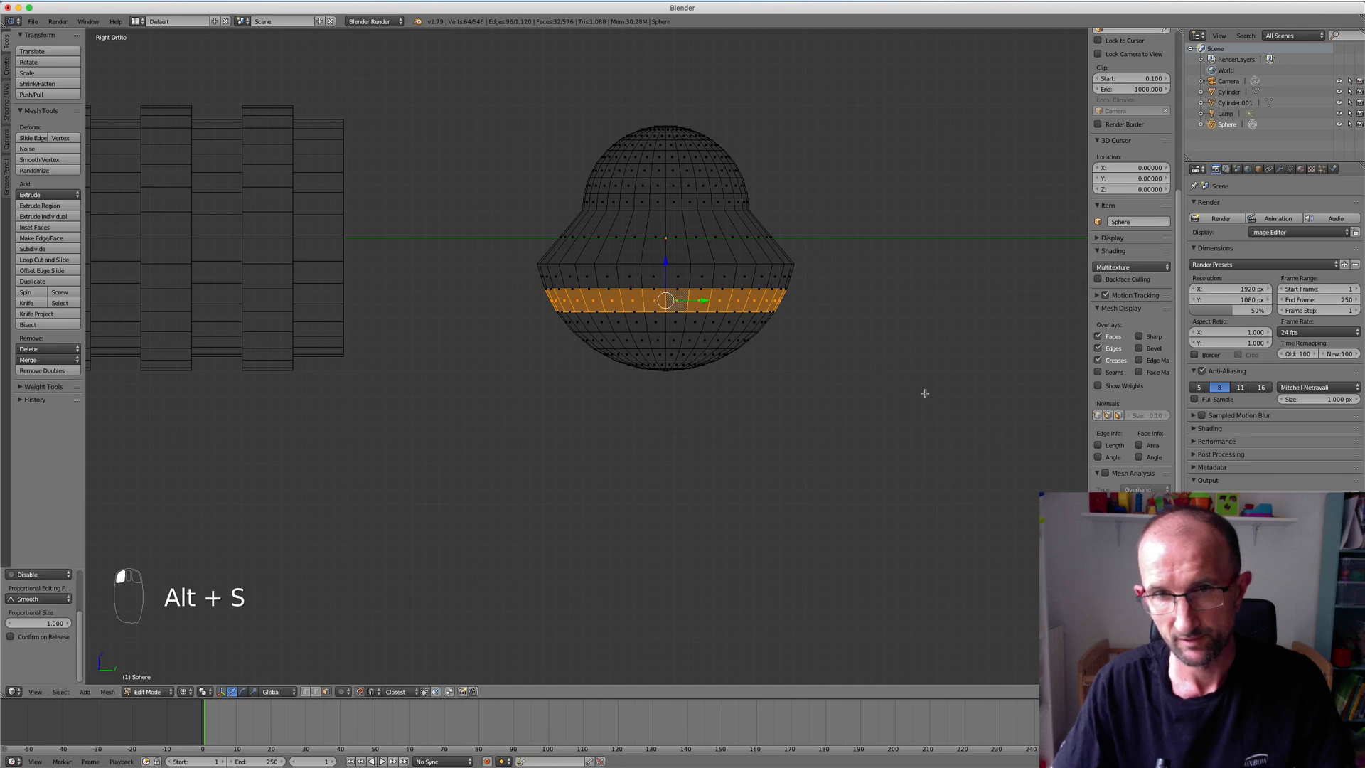
Turn off snapping and fatten the extruded face loop outward by about 0.22 to form a protruding rim.
key("shift+Tab")
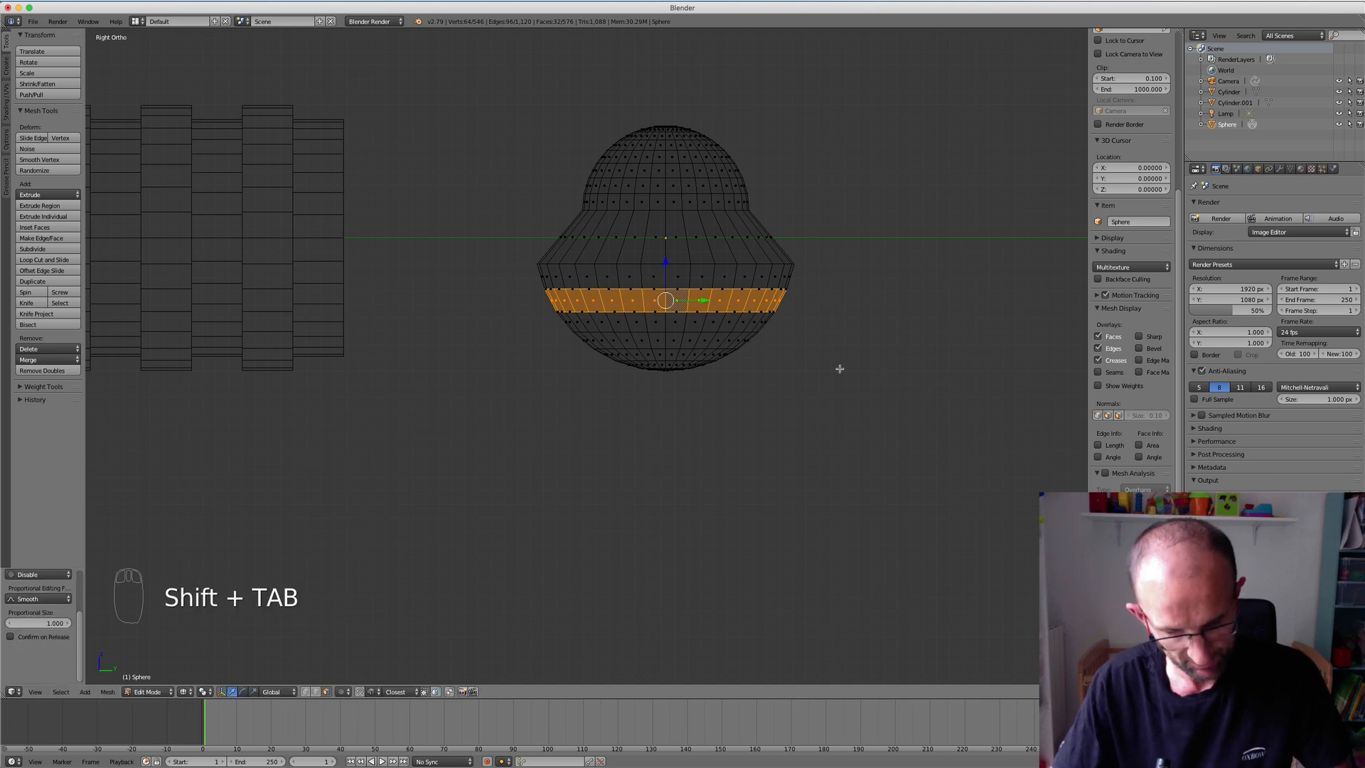
key("alt+s")
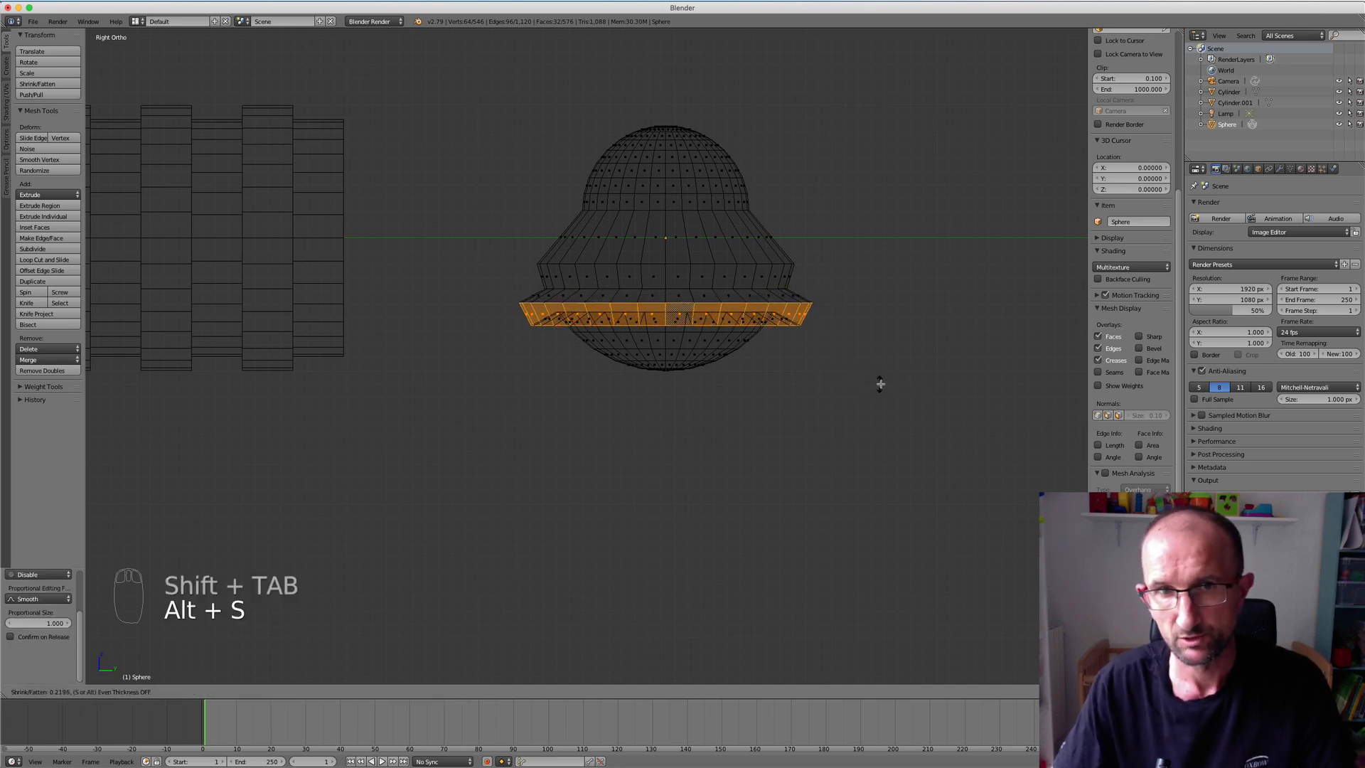
left_click(880, 384)
middle_click_drag(706, 408, 737, 411)
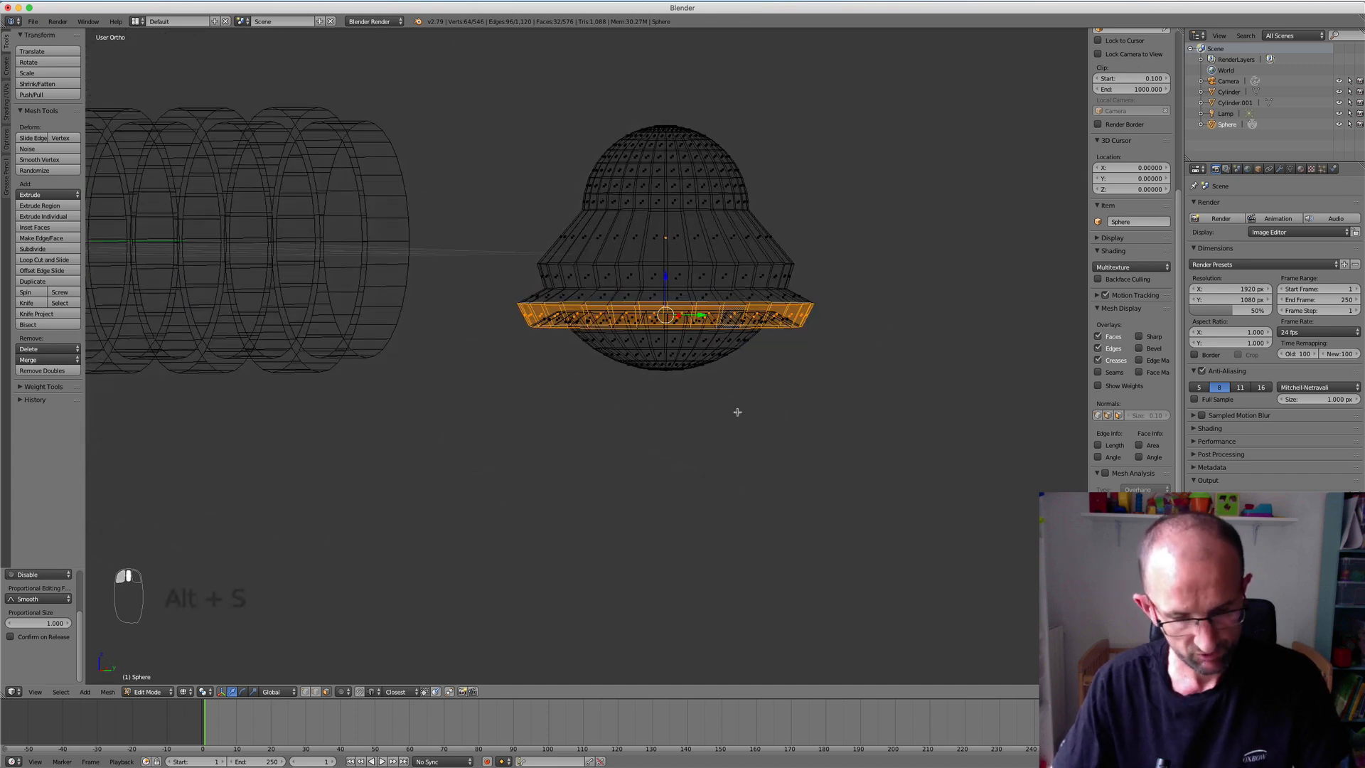
Restore solid shading, inspect the reshaped sphere, and return to Object Mode in the right-side view.
key("Tab")
key("Tab")
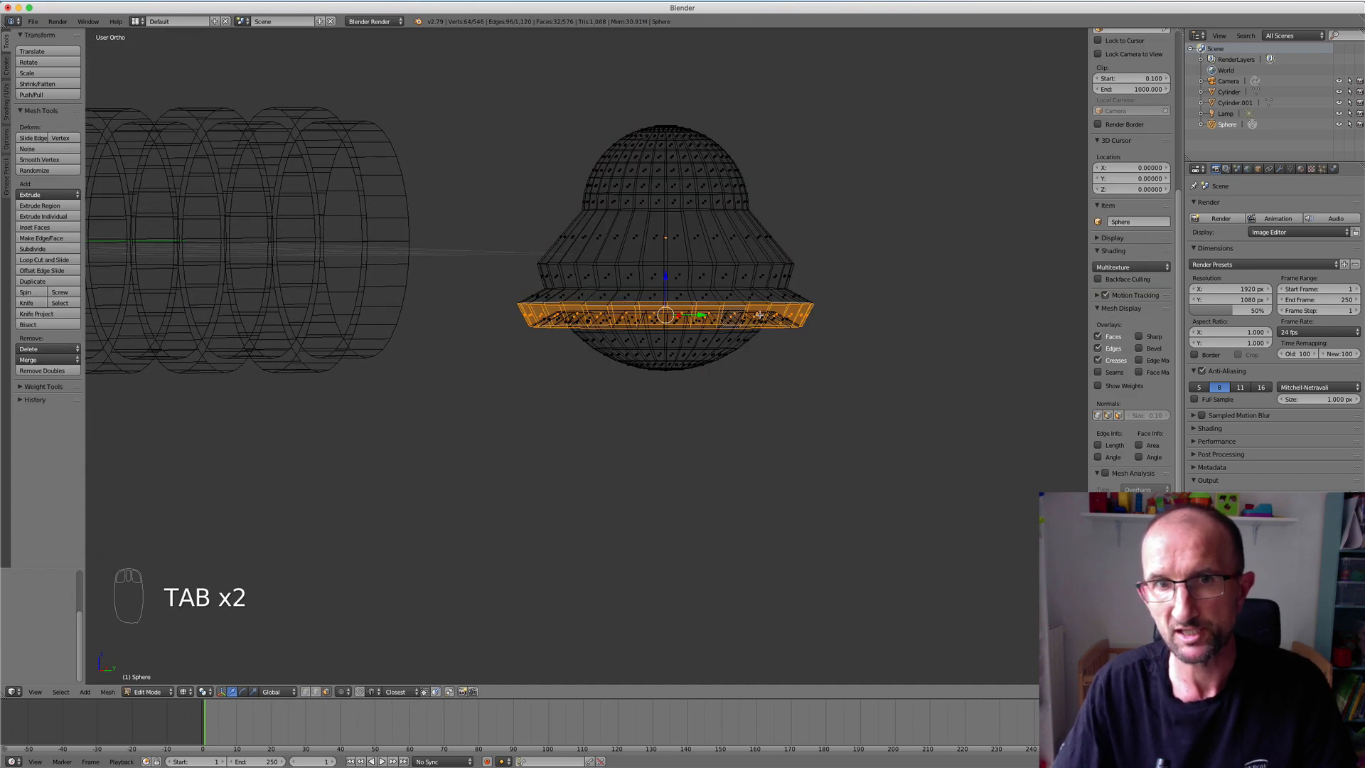
key("Tab")
key("Tab")
key("z")
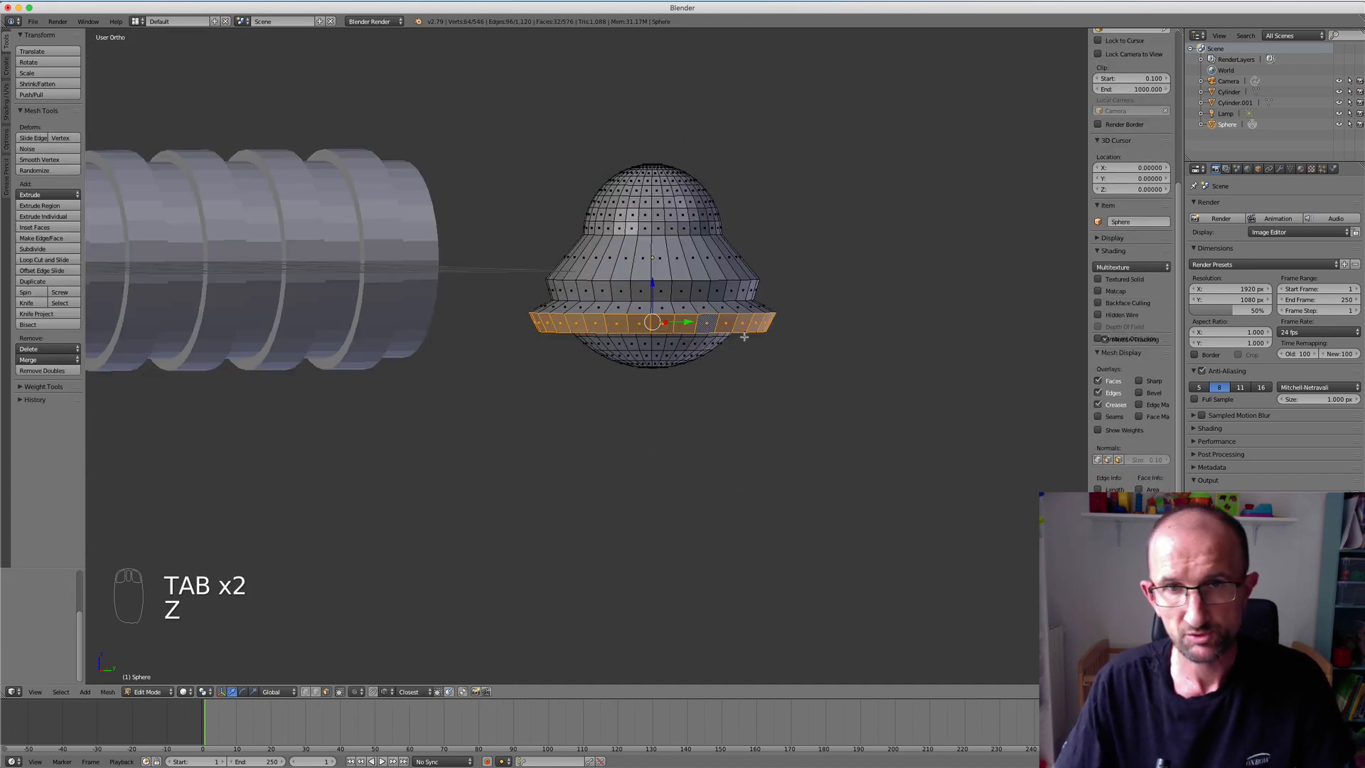
middle_click_drag(729, 300, 728, 310)
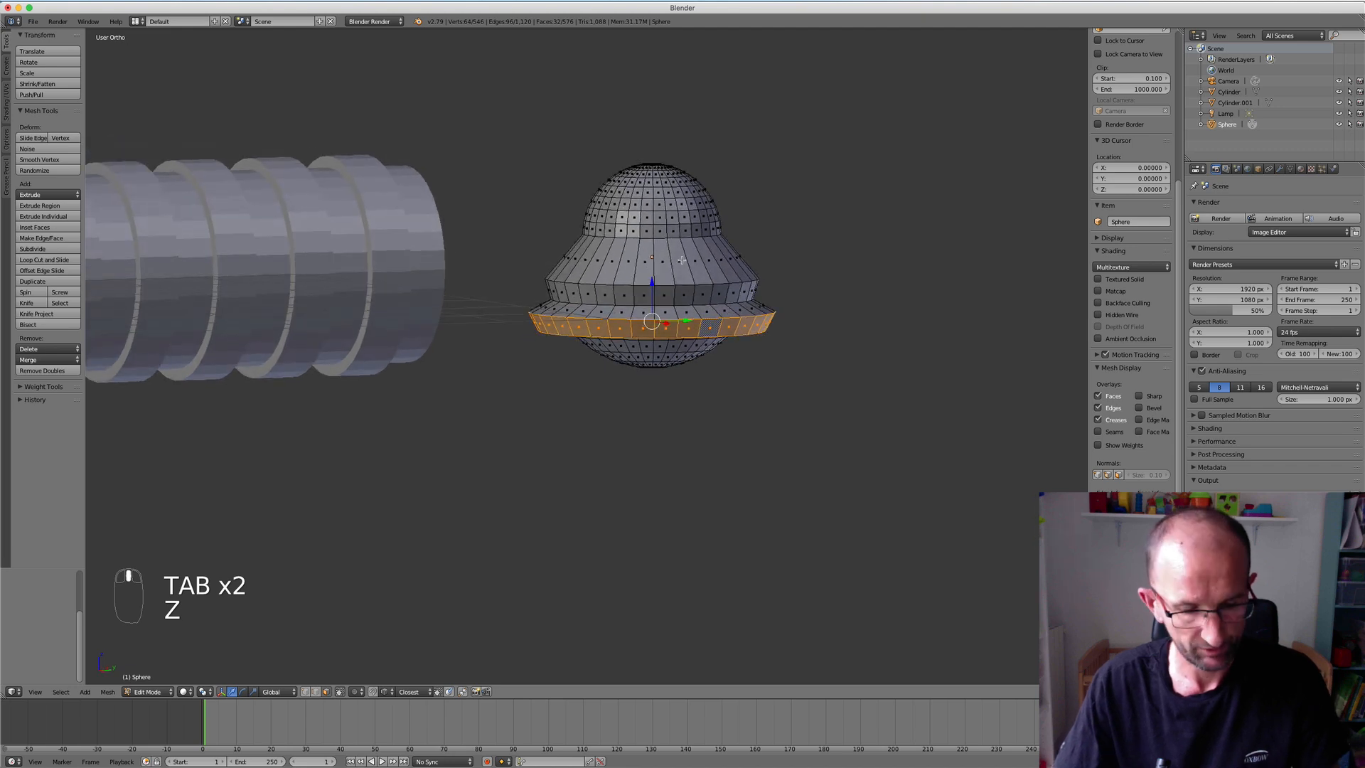
key("Tab")
key("KP_3")
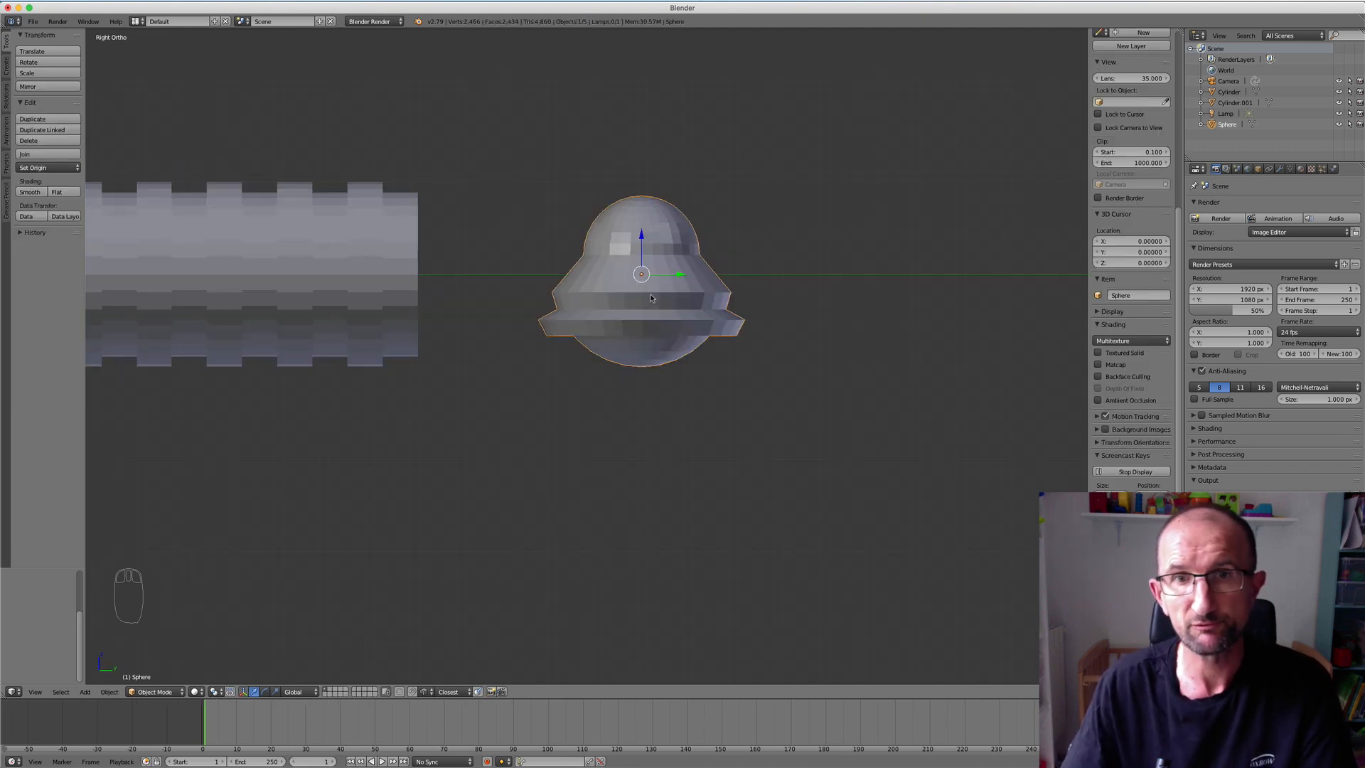
Duplicate the reshaped sphere and move the copy about 1.96 down along the Z axis.
key("shift+d")
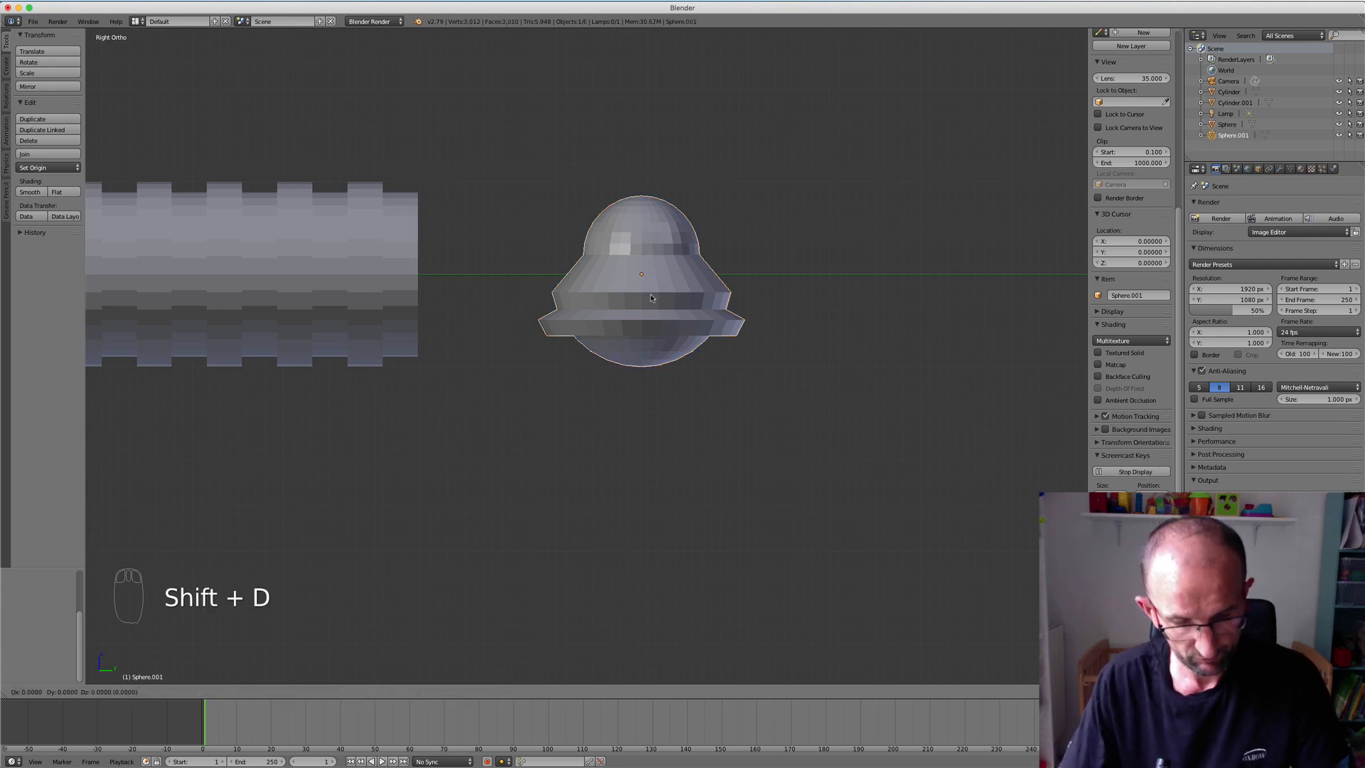
key("z")
left_click(646, 475)
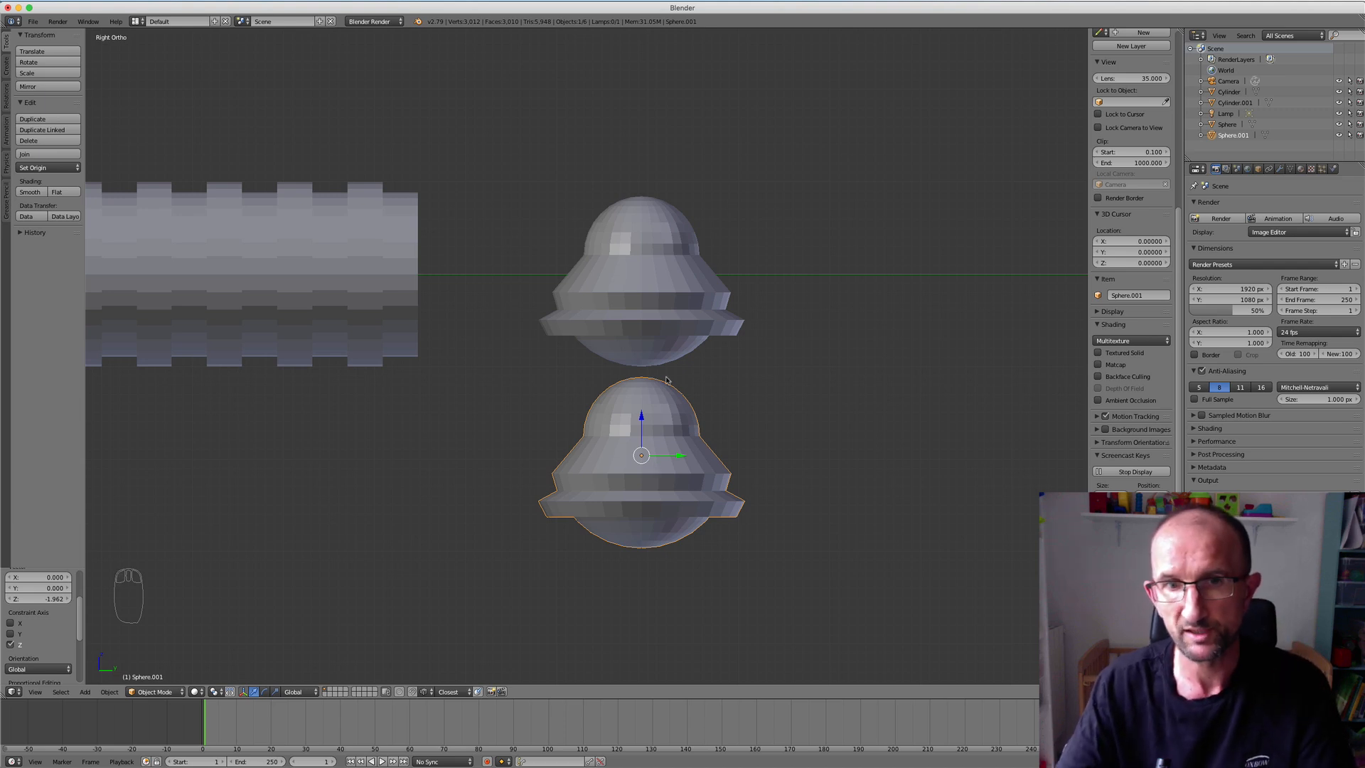
Try to flip the duplicated sphere by rotating it 180° about the global Y axis.
key("r")
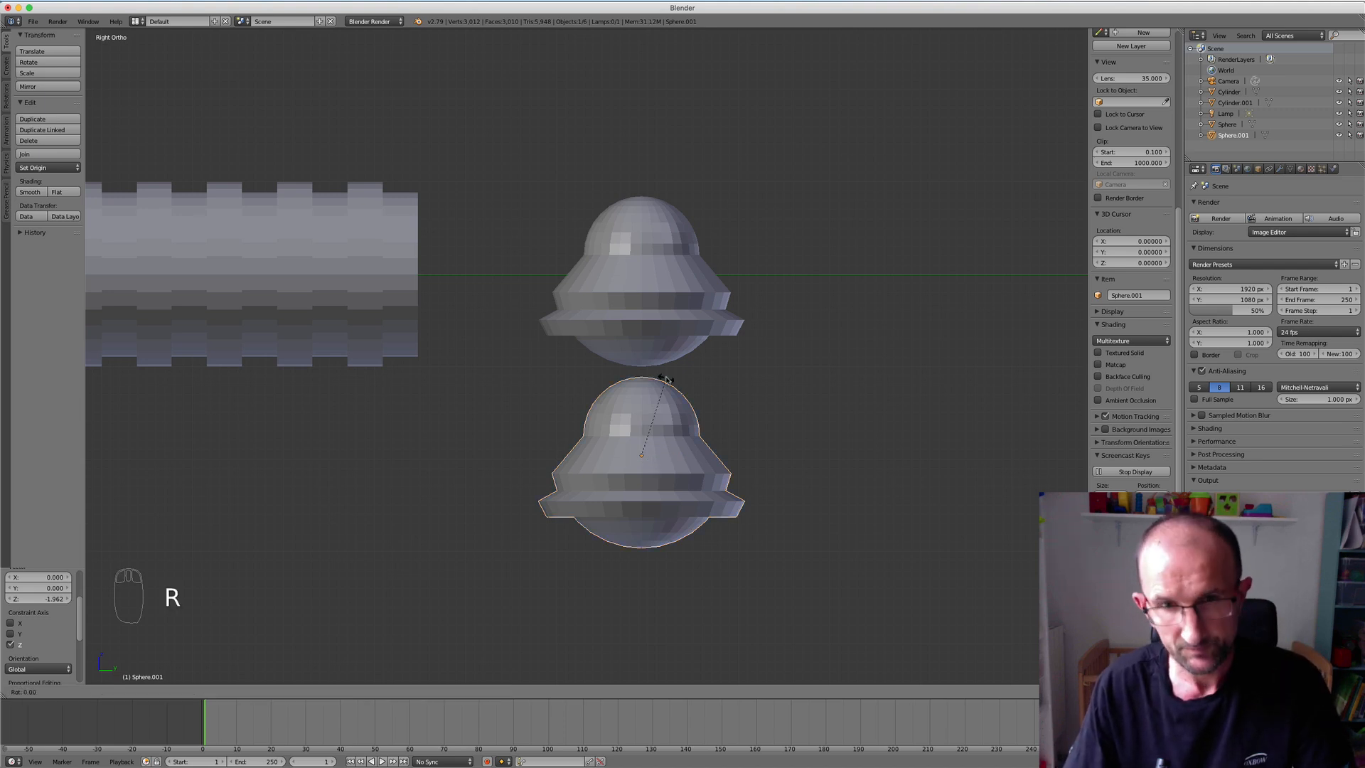
type("y")
type("180")
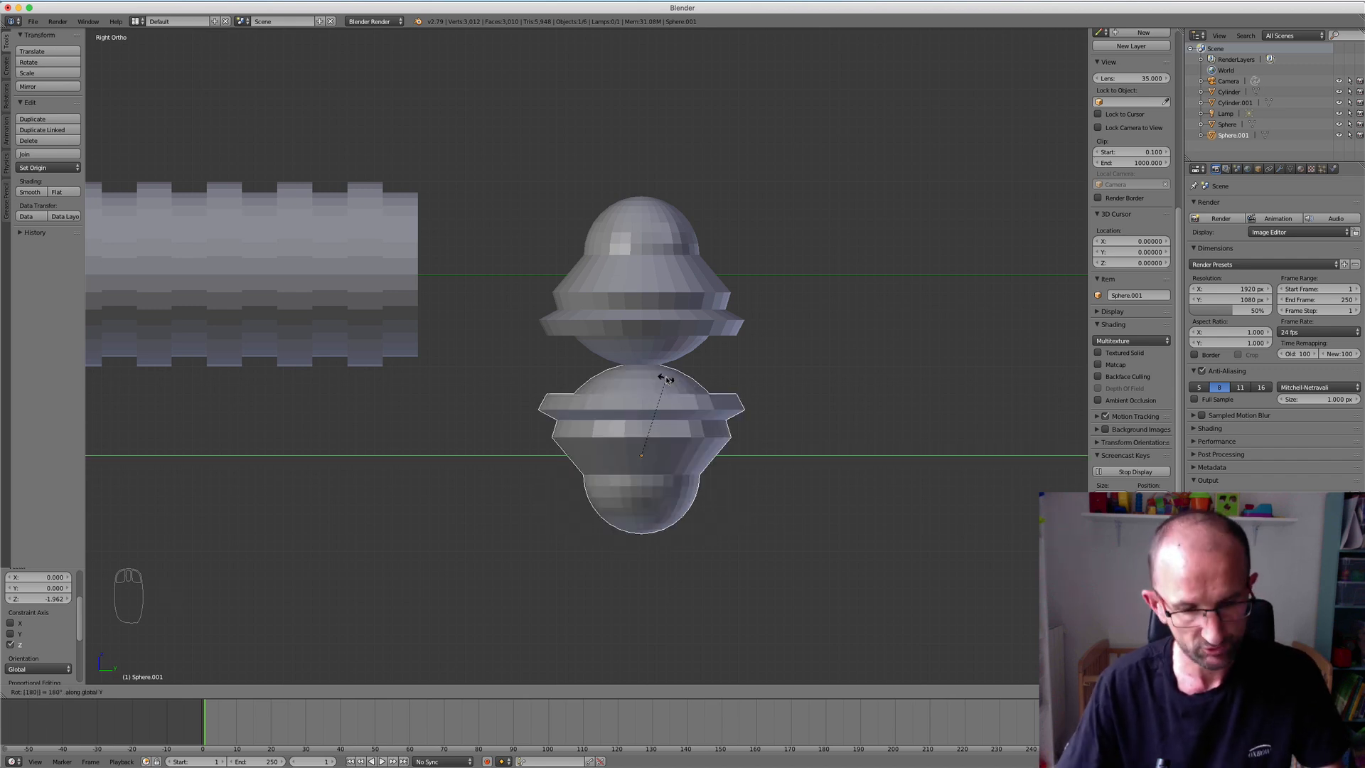
key("Return")
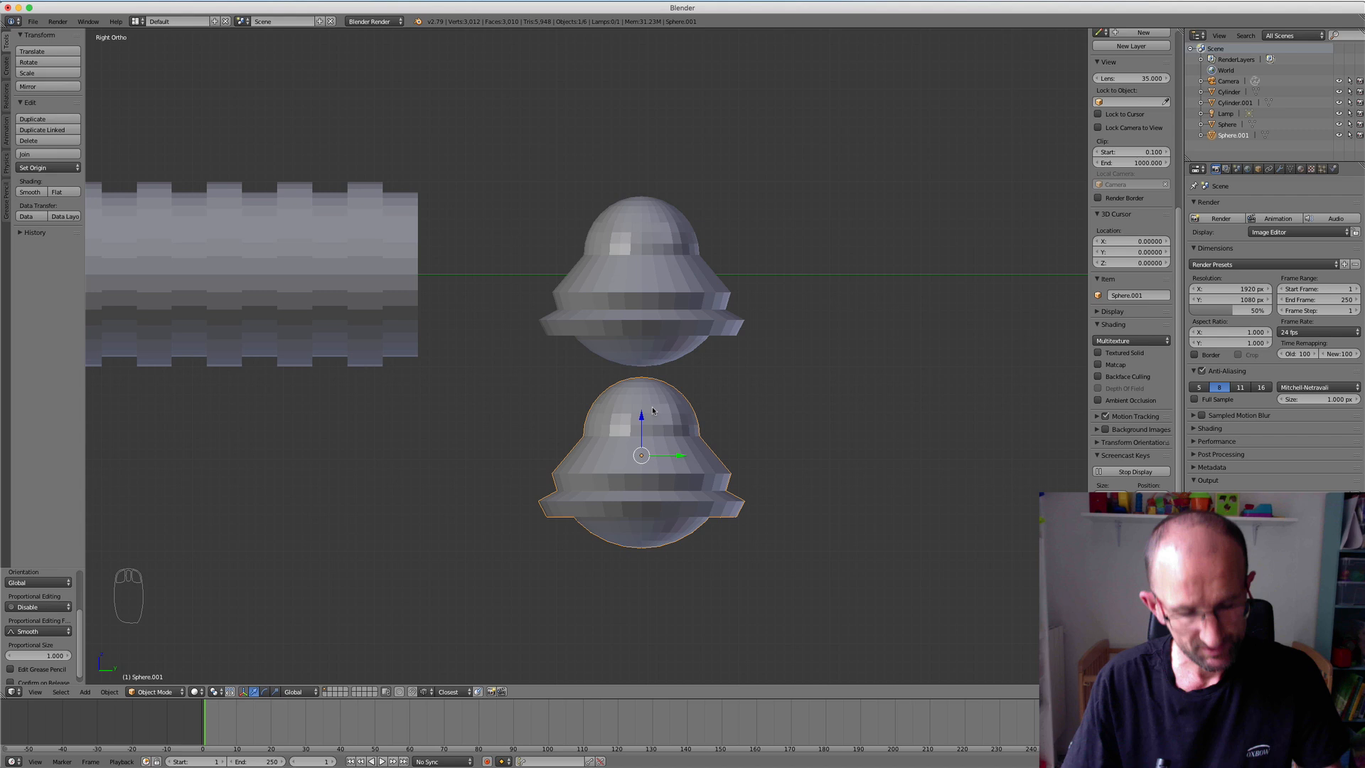
Mirror the duplicated sphere along the global Z axis so it faces the original upside down.
key("ctrl+m")
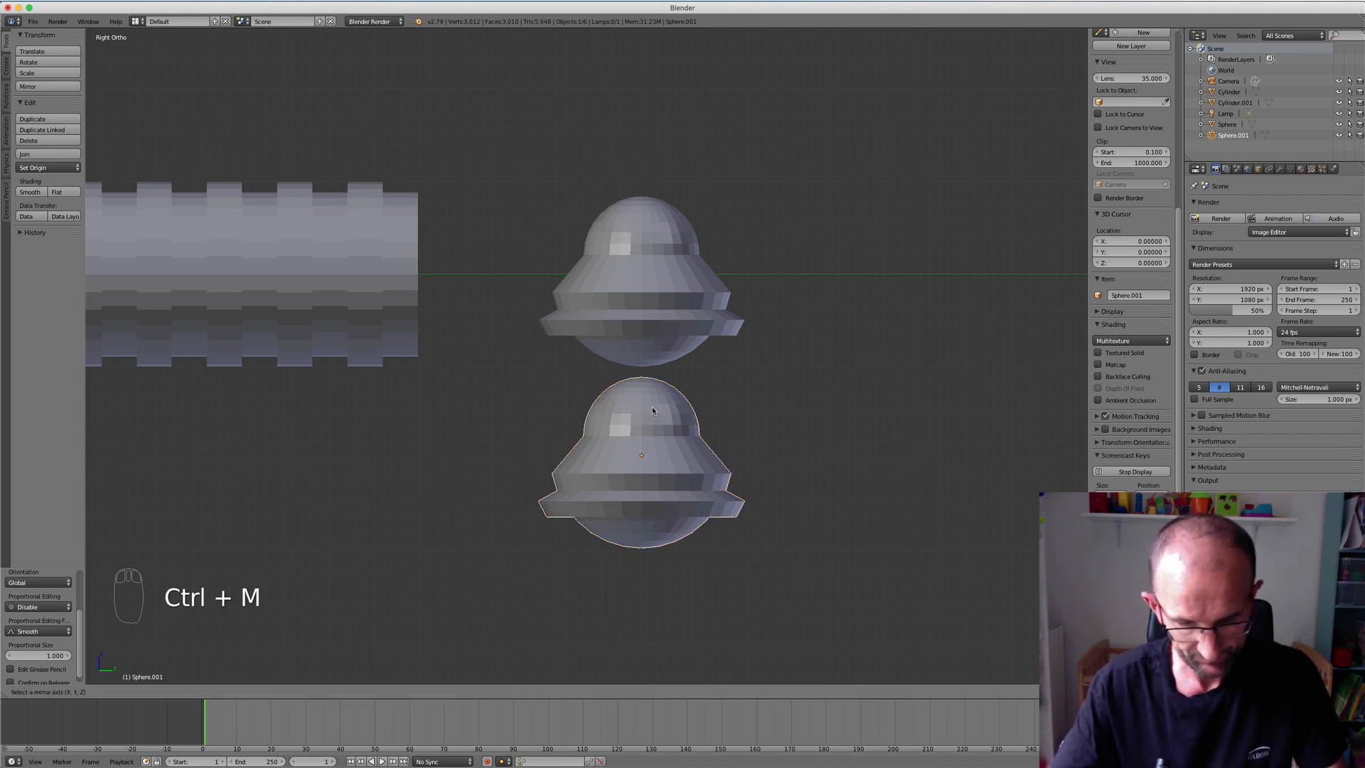
key("z")
key("Return")
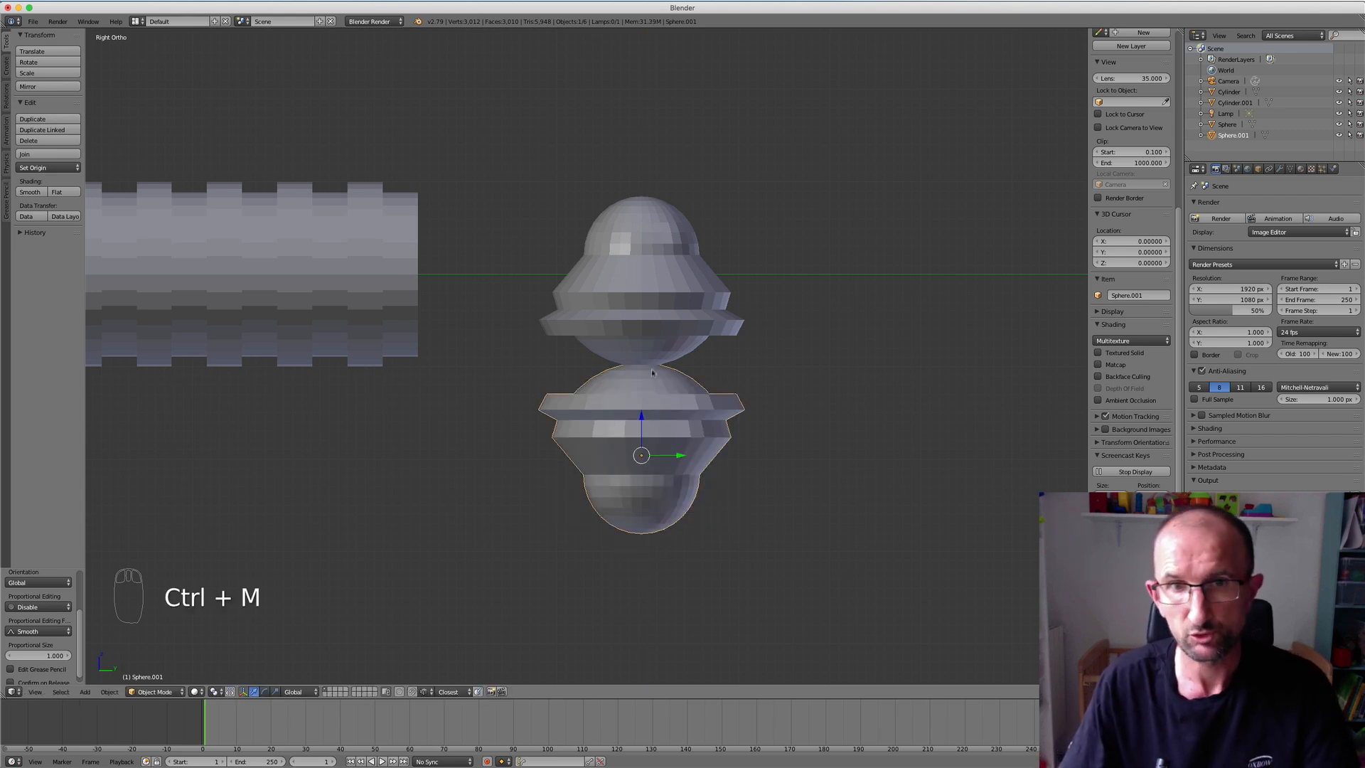
mouse_move(652, 372)
middle_mouse_down()
mouse_move(645, 381)
mouse_move(672, 383)
mouse_move(647, 387)
middle_mouse_up()
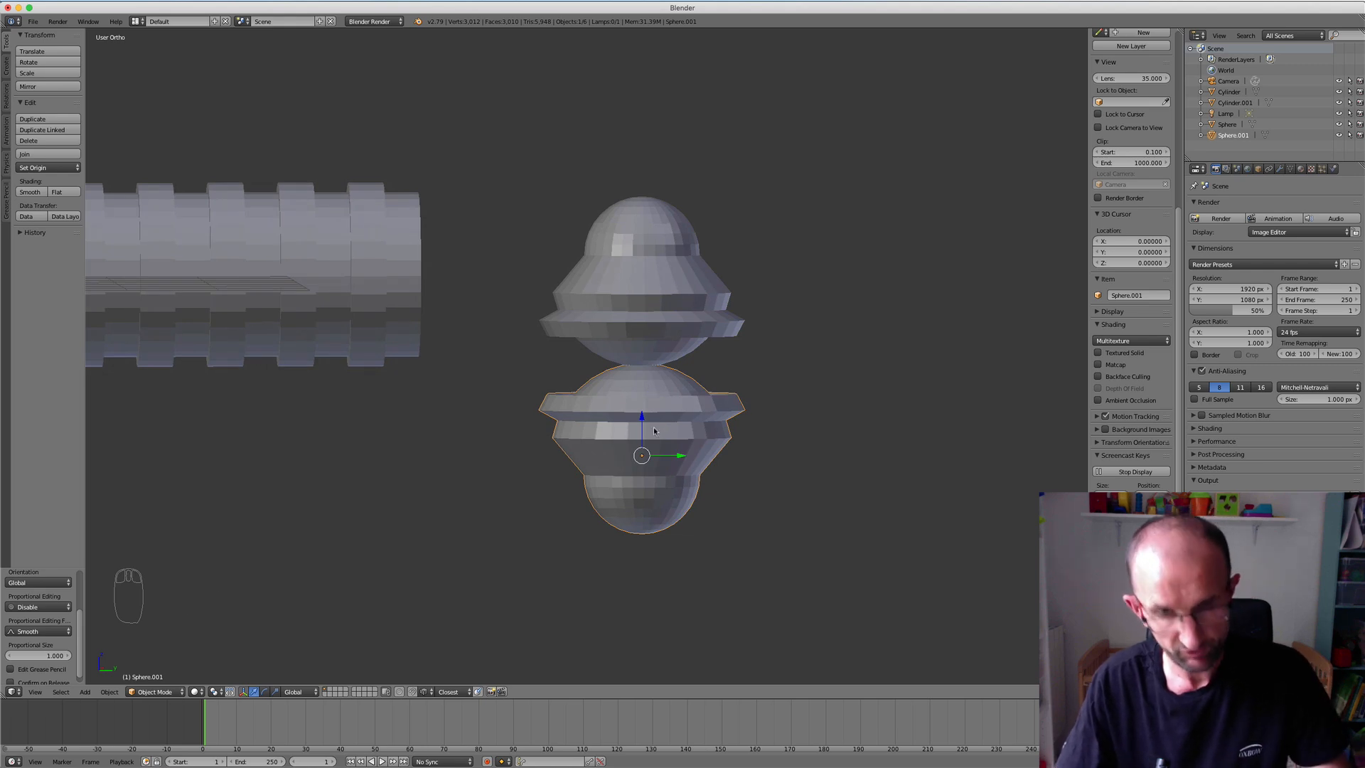
Duplicate the upside-down sphere and move the copy about 2.64 along the Y axis.
key("shift+d")
key("y")
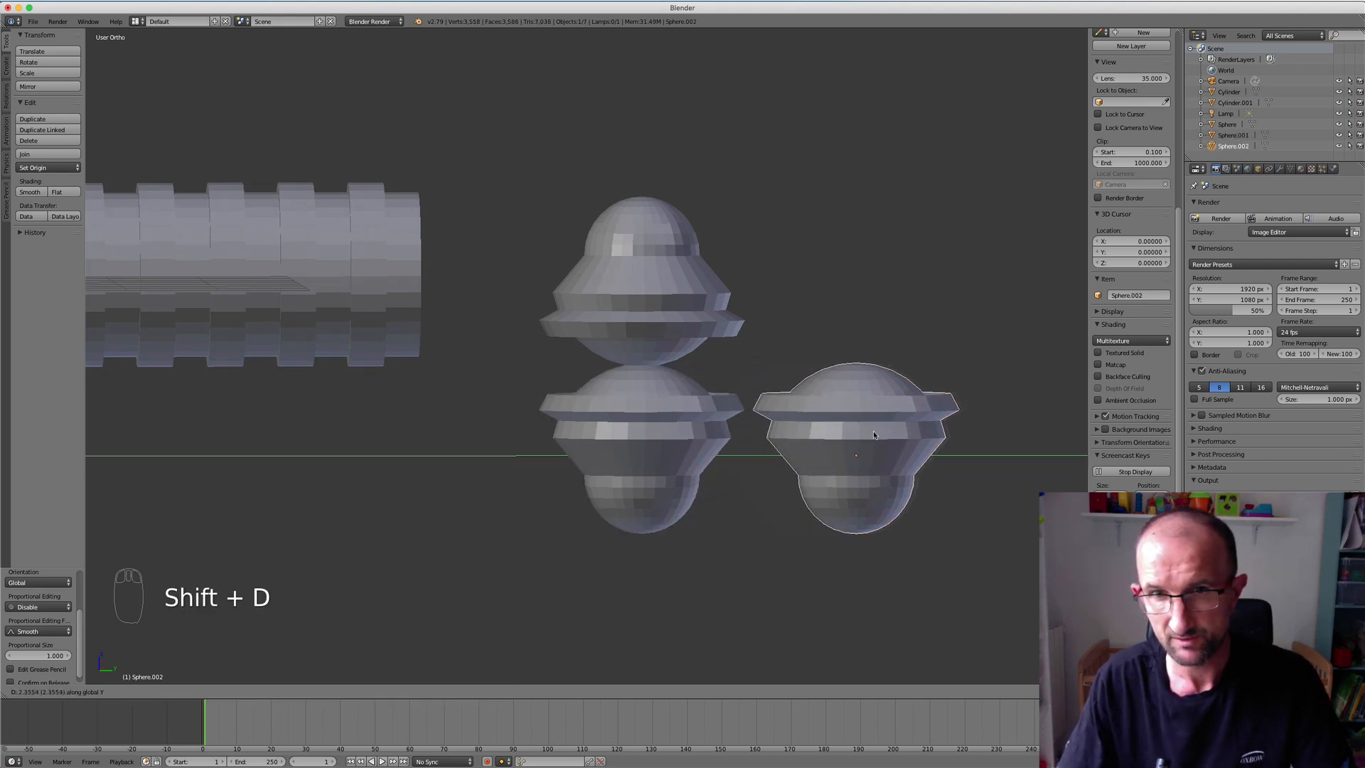
left_click(894, 432)
Mirror the new sphere copy along the global X axis.
key("ctrl+m")
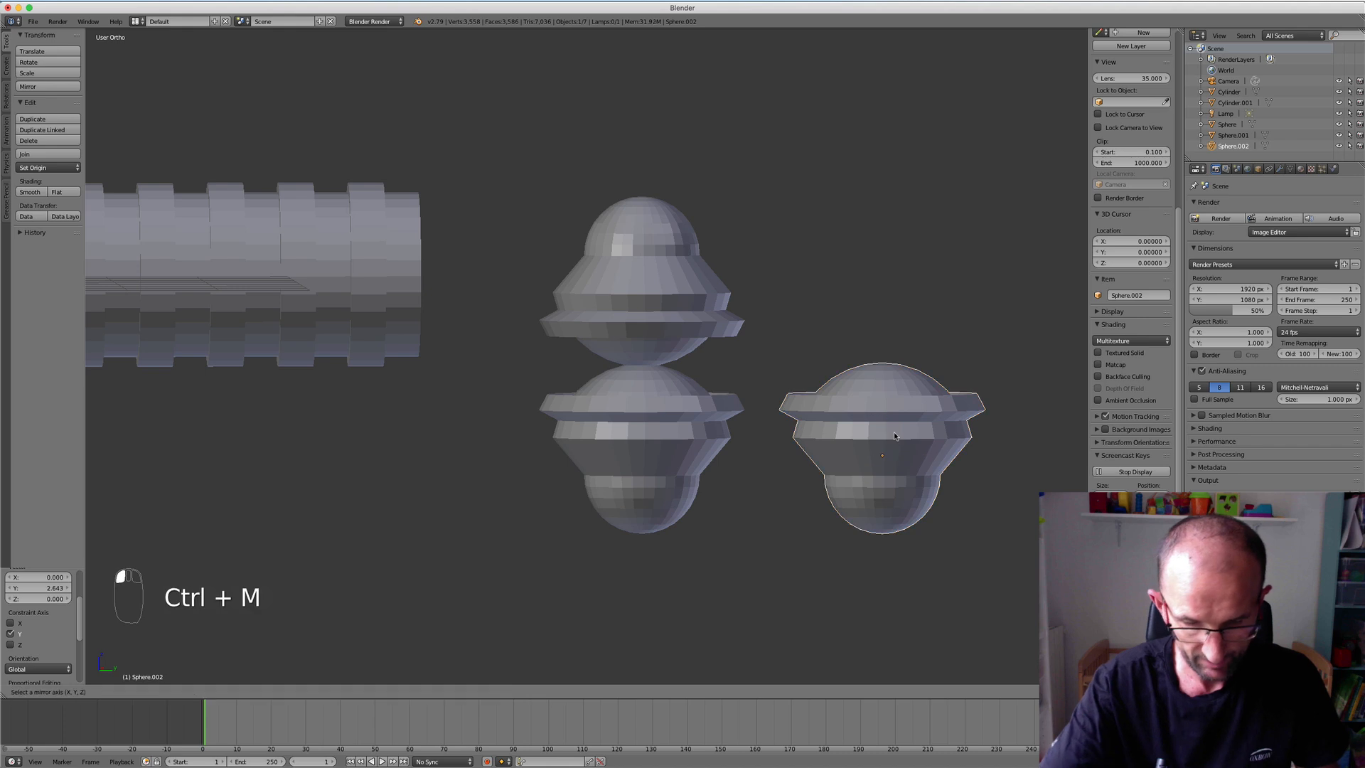
key("x")
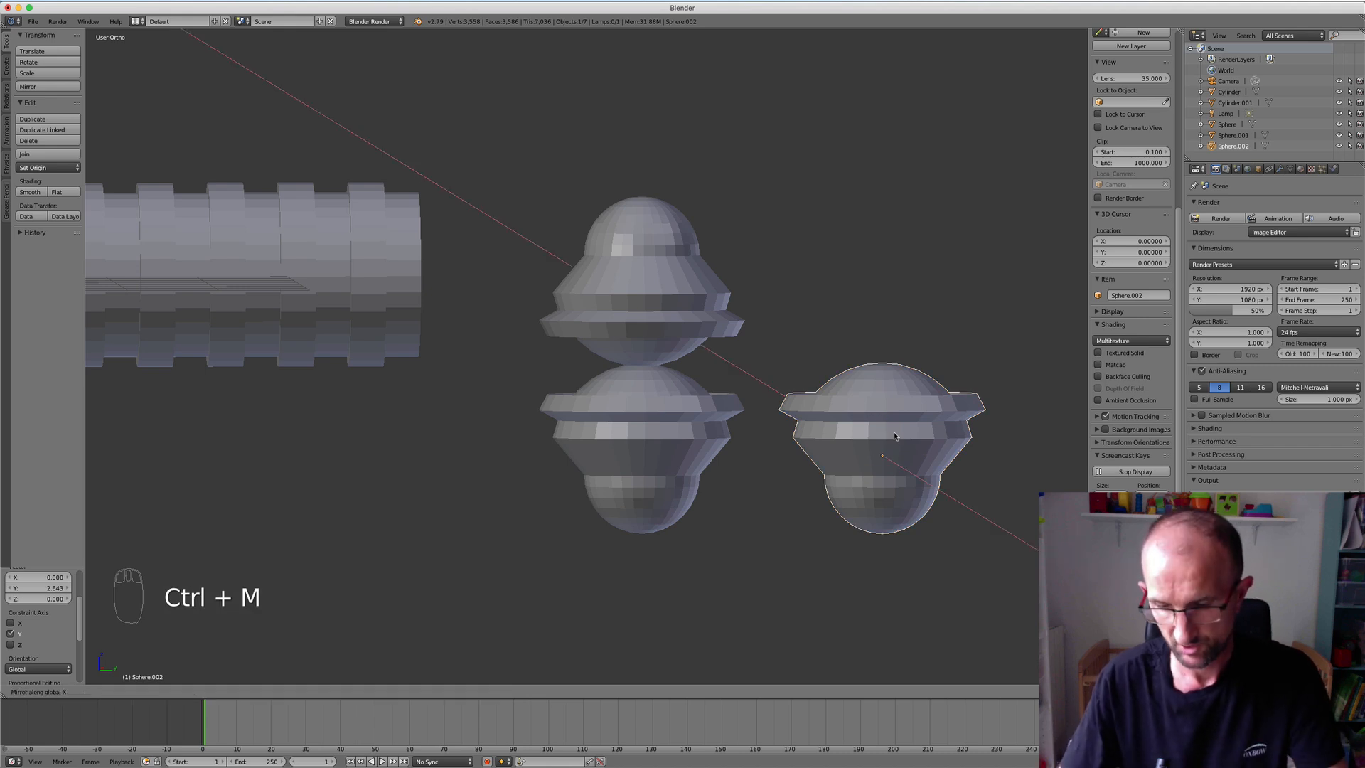
left_click(894, 434)
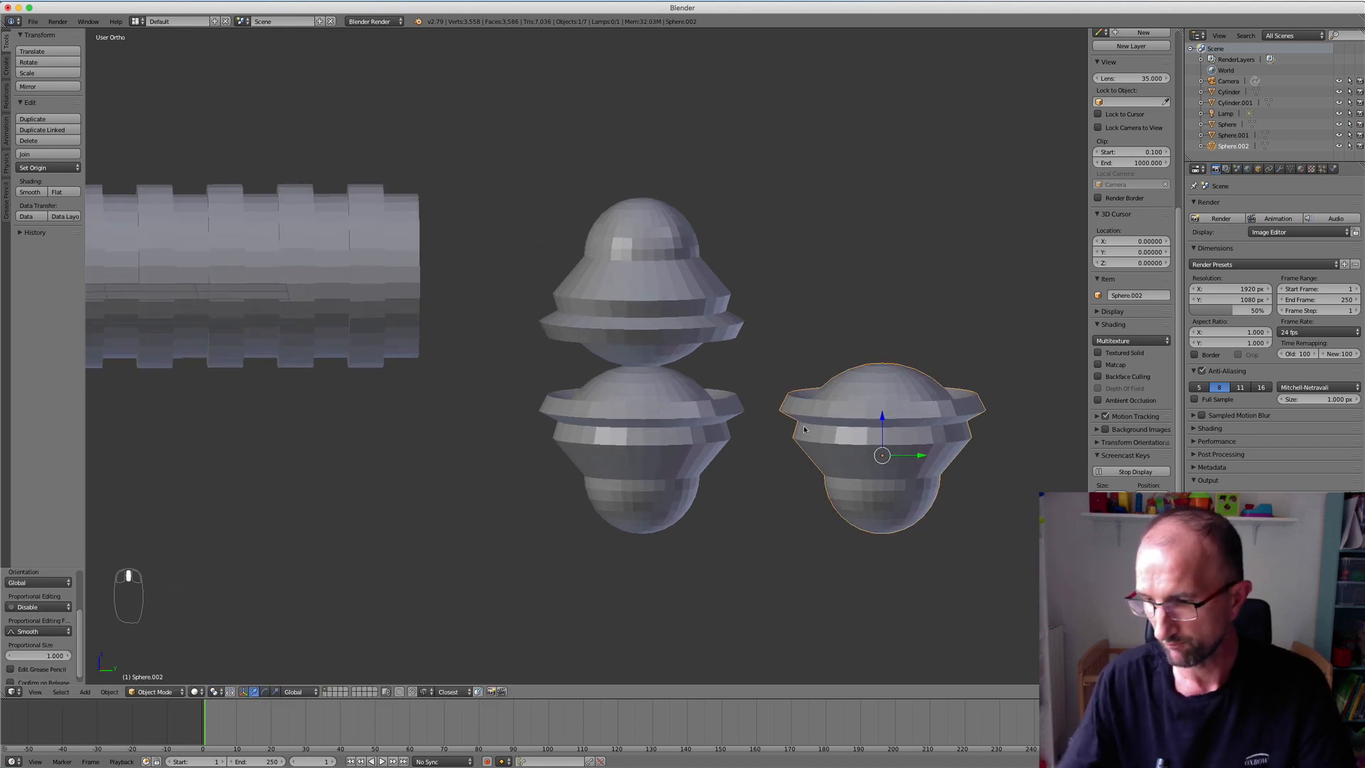
Examine the three spheres and the complete dumbbell bar from several angles, and look at the modifier options for the selected sphere copy.
key("KP_1")
middle_click_drag(804, 429, 718, 404)
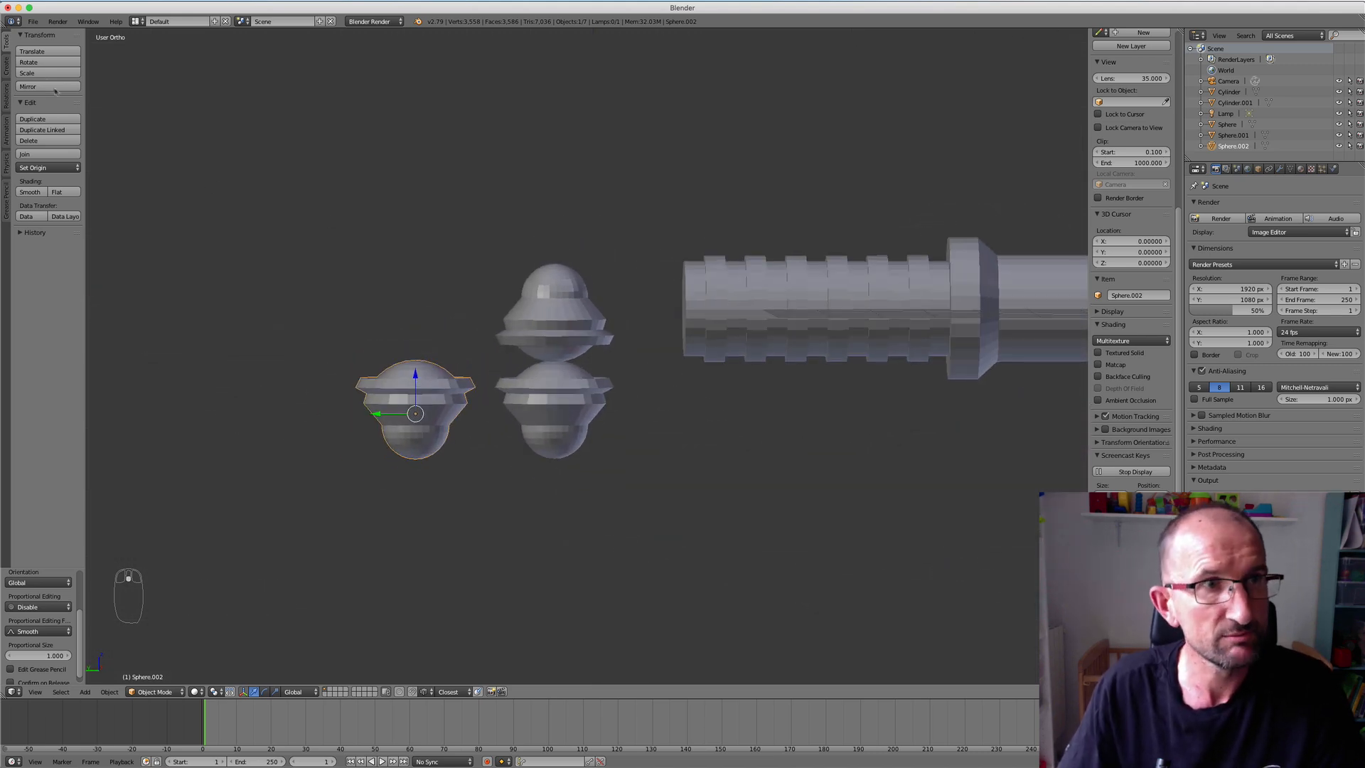
middle_click_drag(800, 327, 517, 328, "shift")
scroll(524, 311, "down", 5)
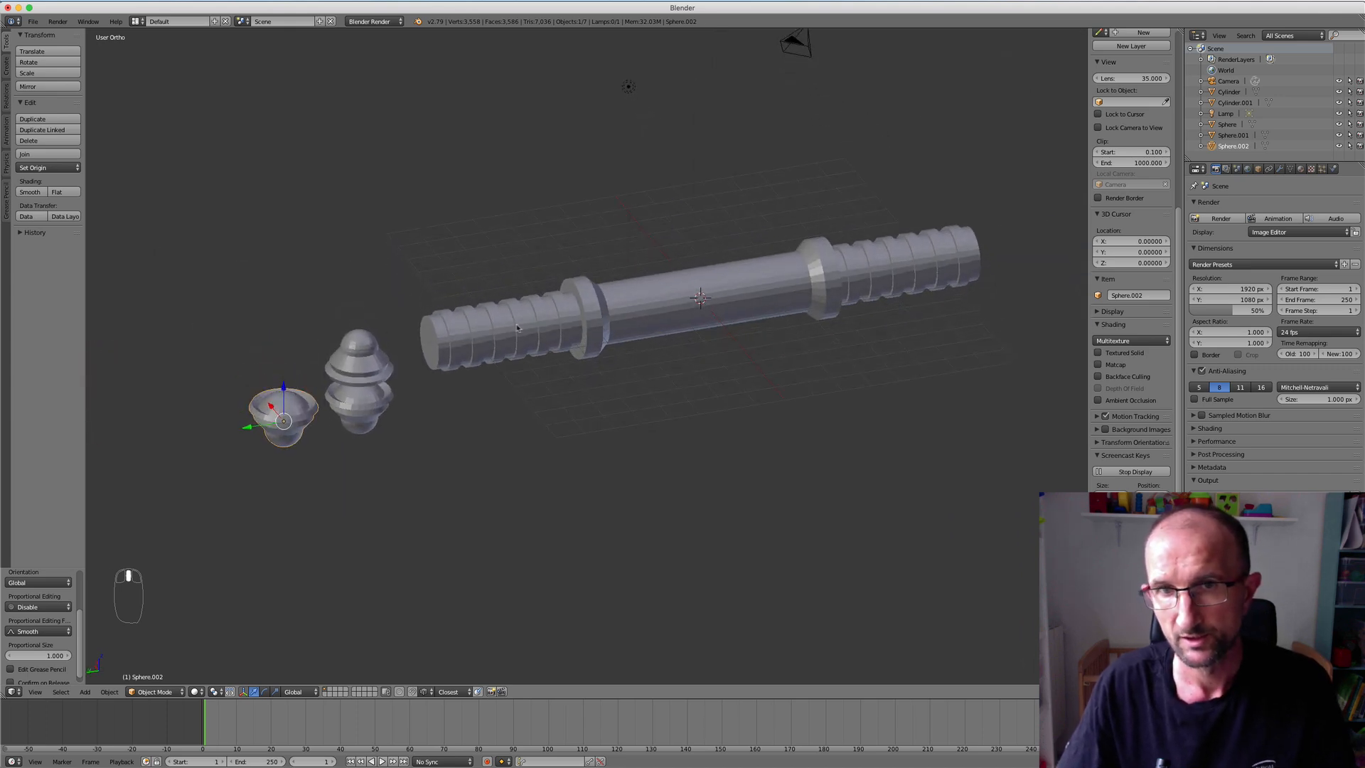
scroll(517, 328, "up", 3)
scroll(517, 328, "down", 3)
middle_click_drag(626, 305, 655, 327, "shift")
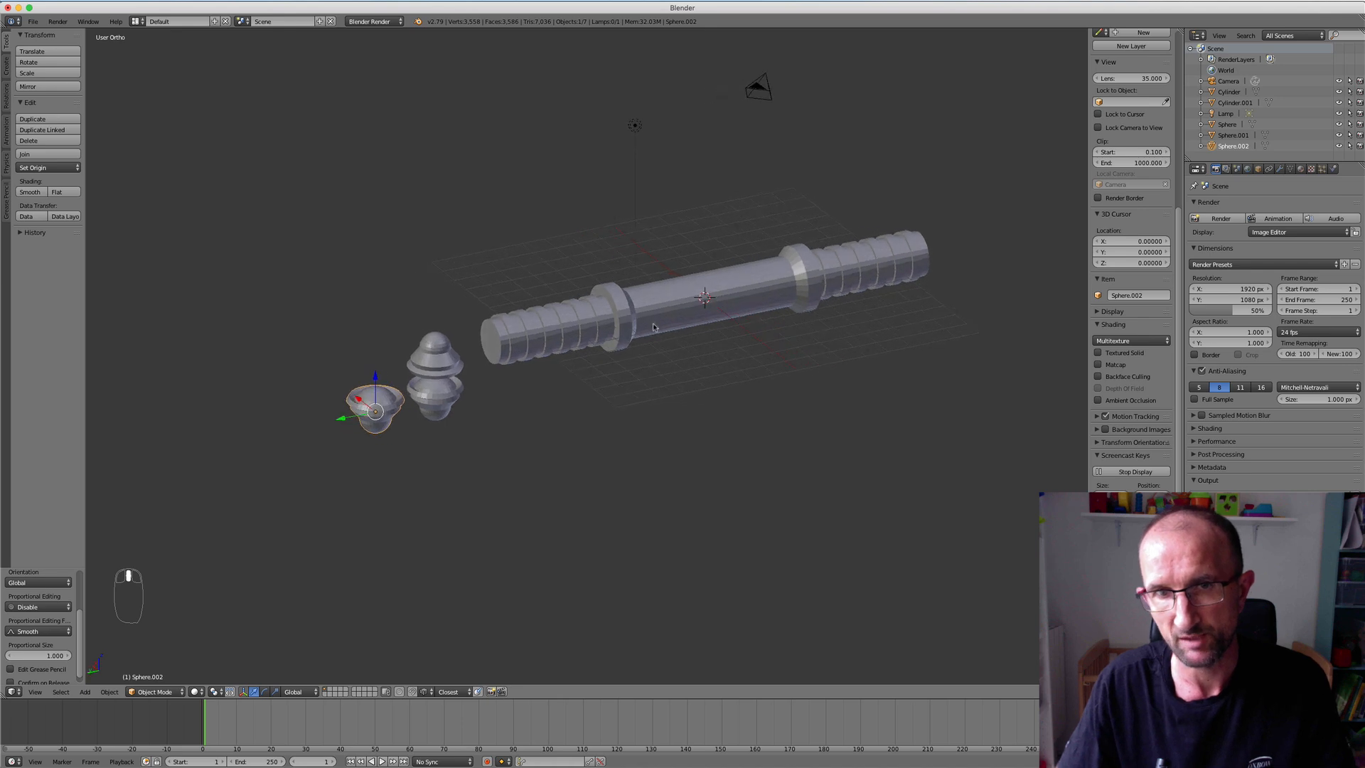
scroll(654, 327, "up", 2)
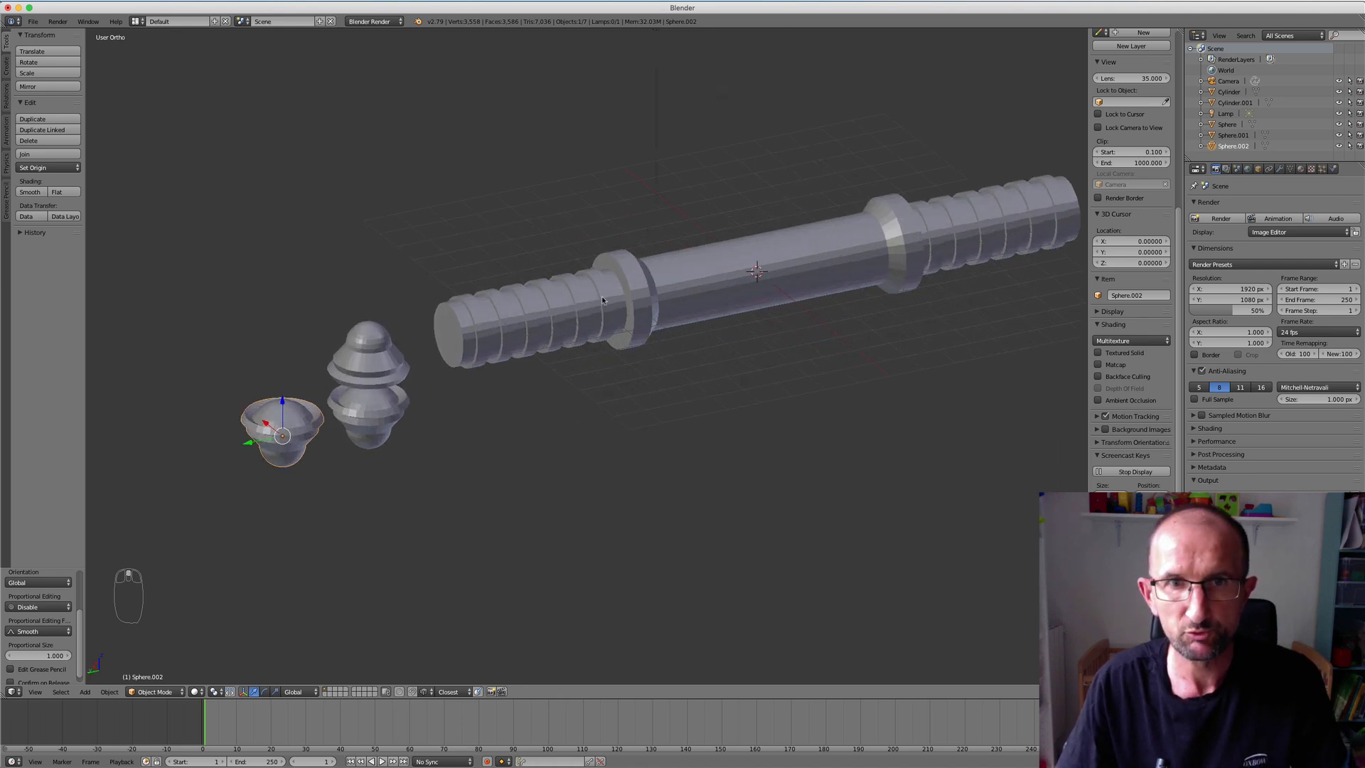
scroll(605, 306, "right", 3)
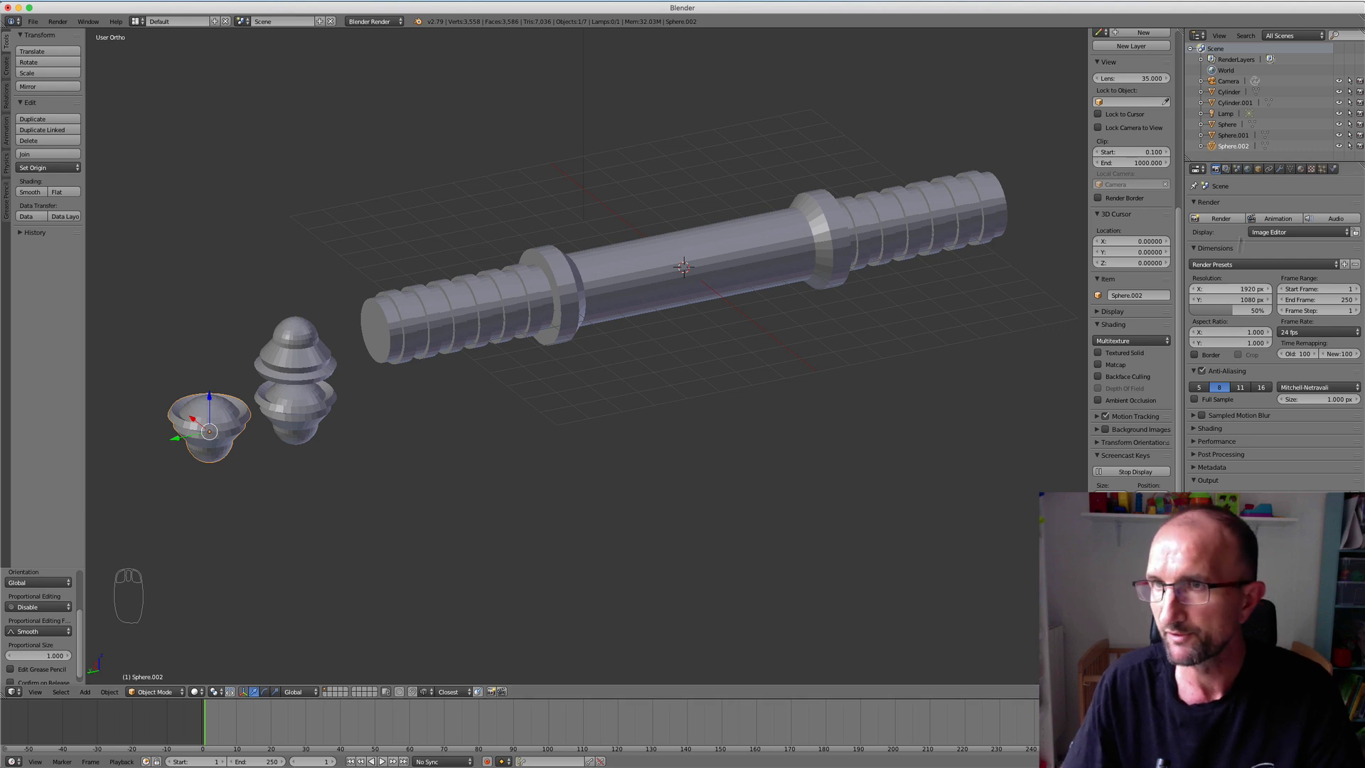
left_click(1280, 169)
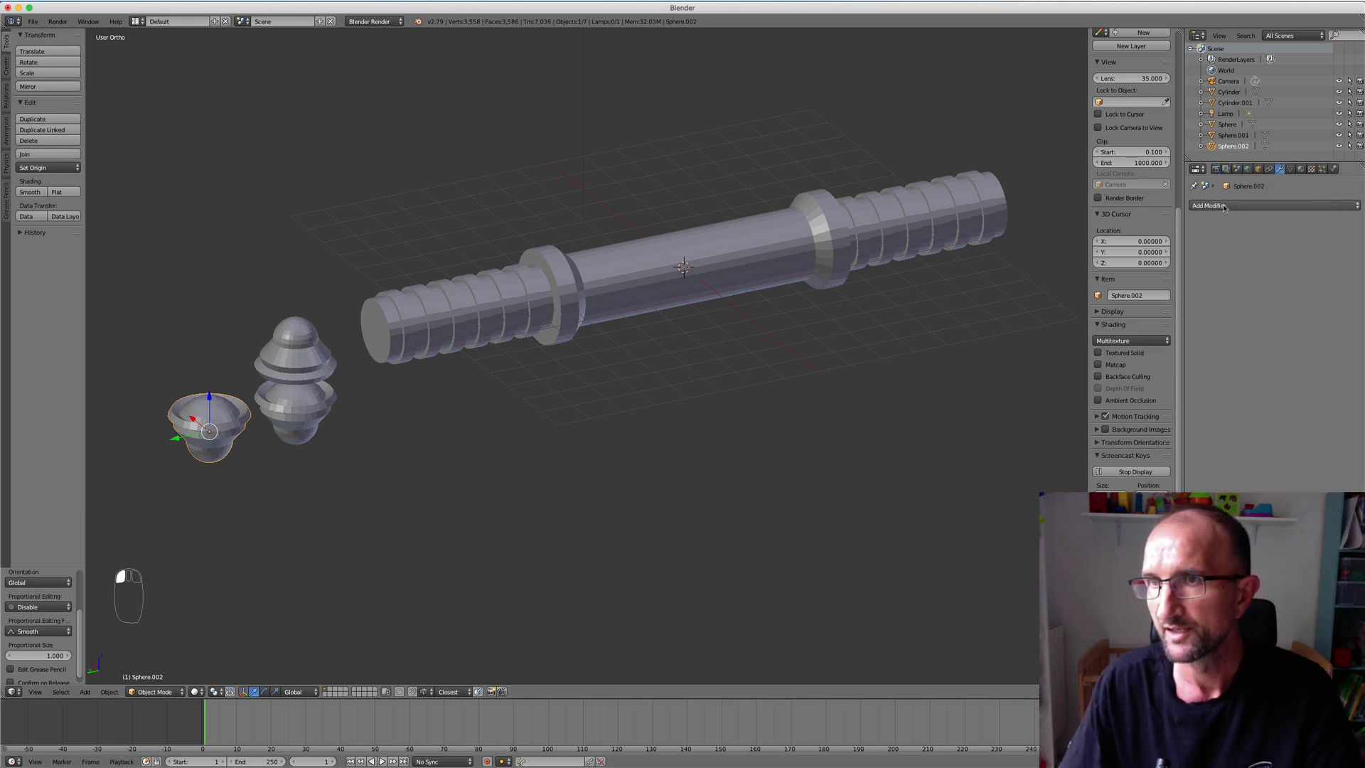
left_click(1251, 205)
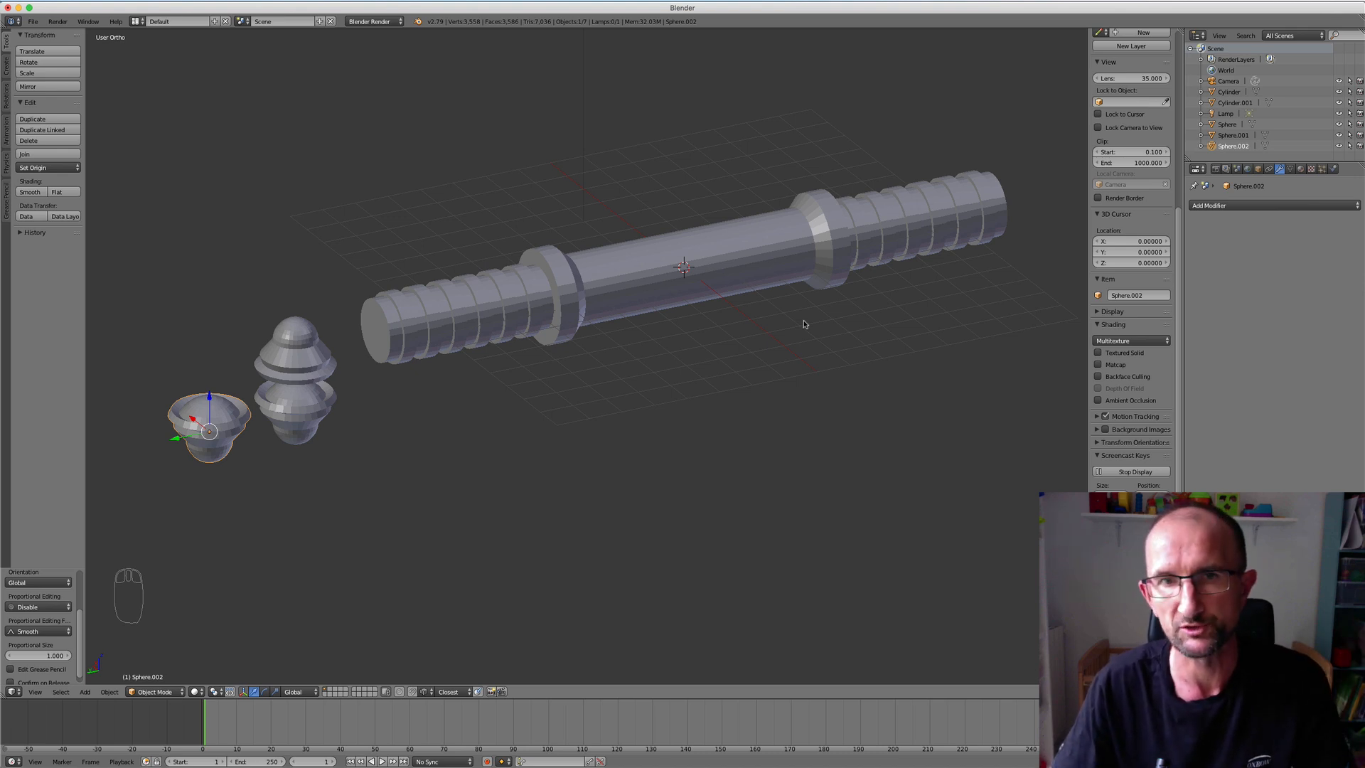
Open Mirror05.blend, the finished dumbbell scene, from the recently used files.
left_click(33, 22)
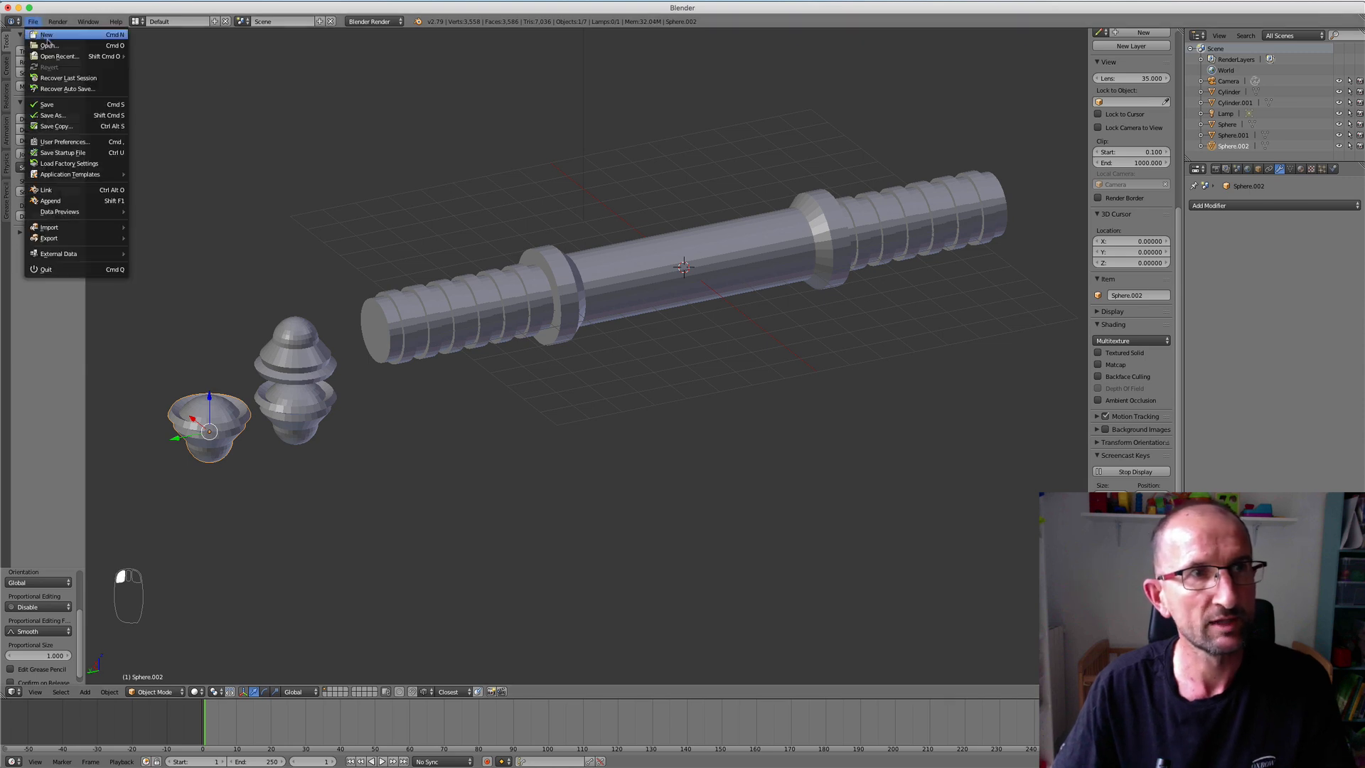
mouse_move(48, 57)
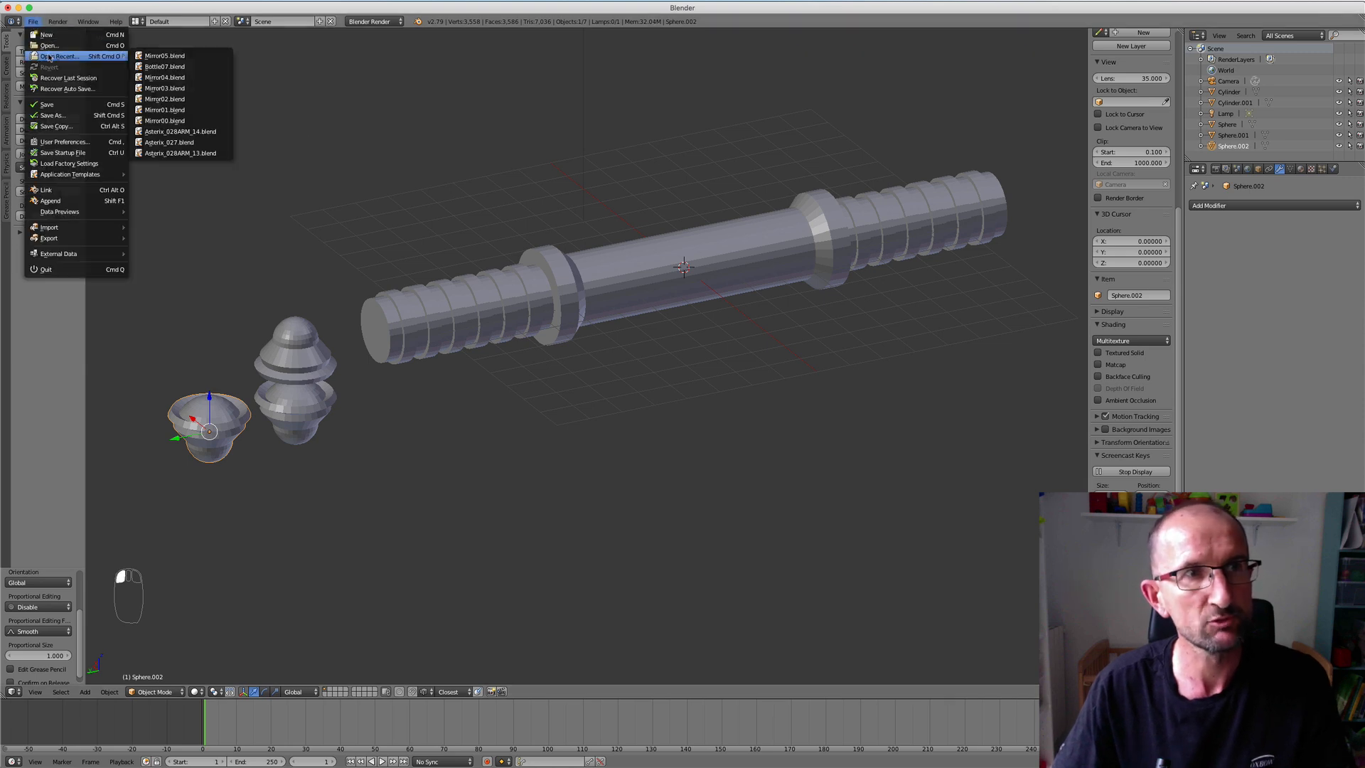
left_click(154, 57)
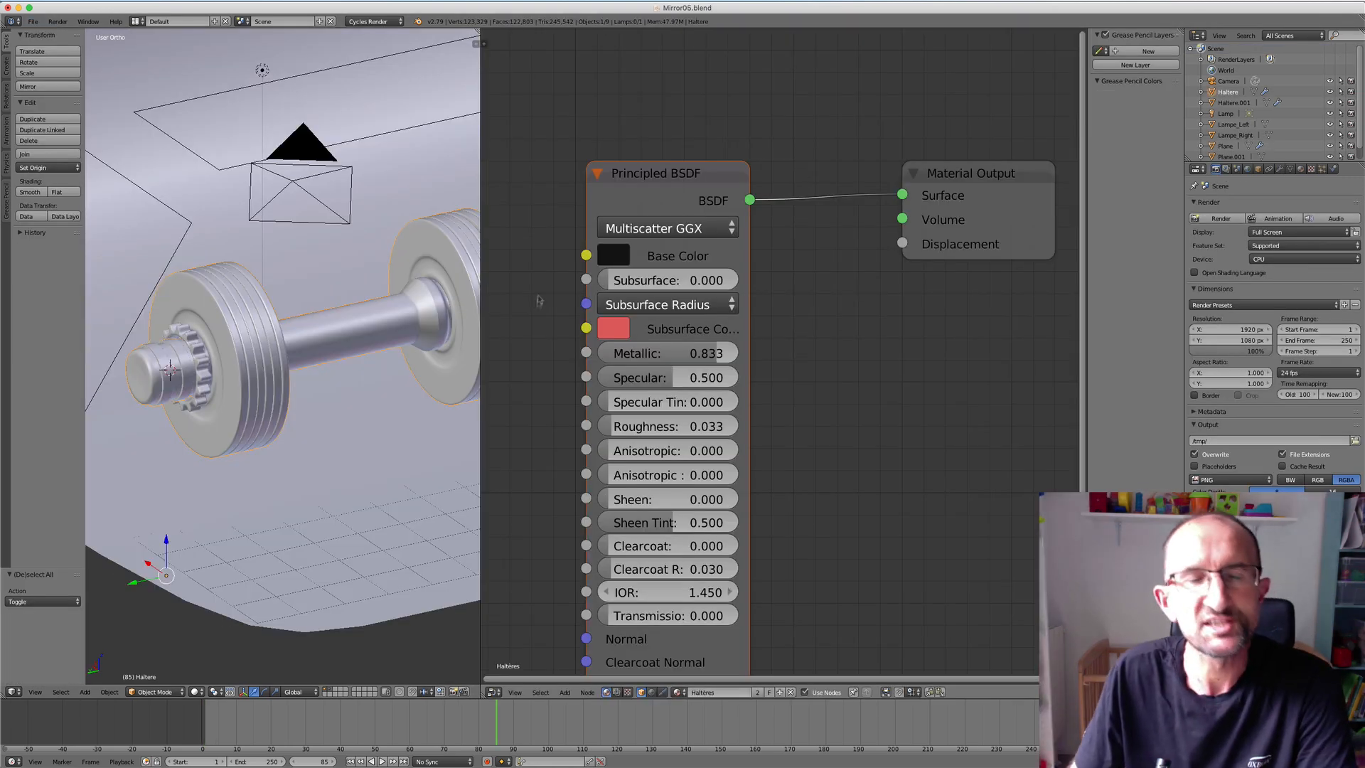
Inspect the mesh of the finished dumbbell in Edit Mode and return to Object Mode.
scroll(453, 293, "down", 1)
mouse_move(445, 319)
middle_mouse_down()
mouse_move(420, 319)
mouse_move(441, 328)
middle_mouse_up()
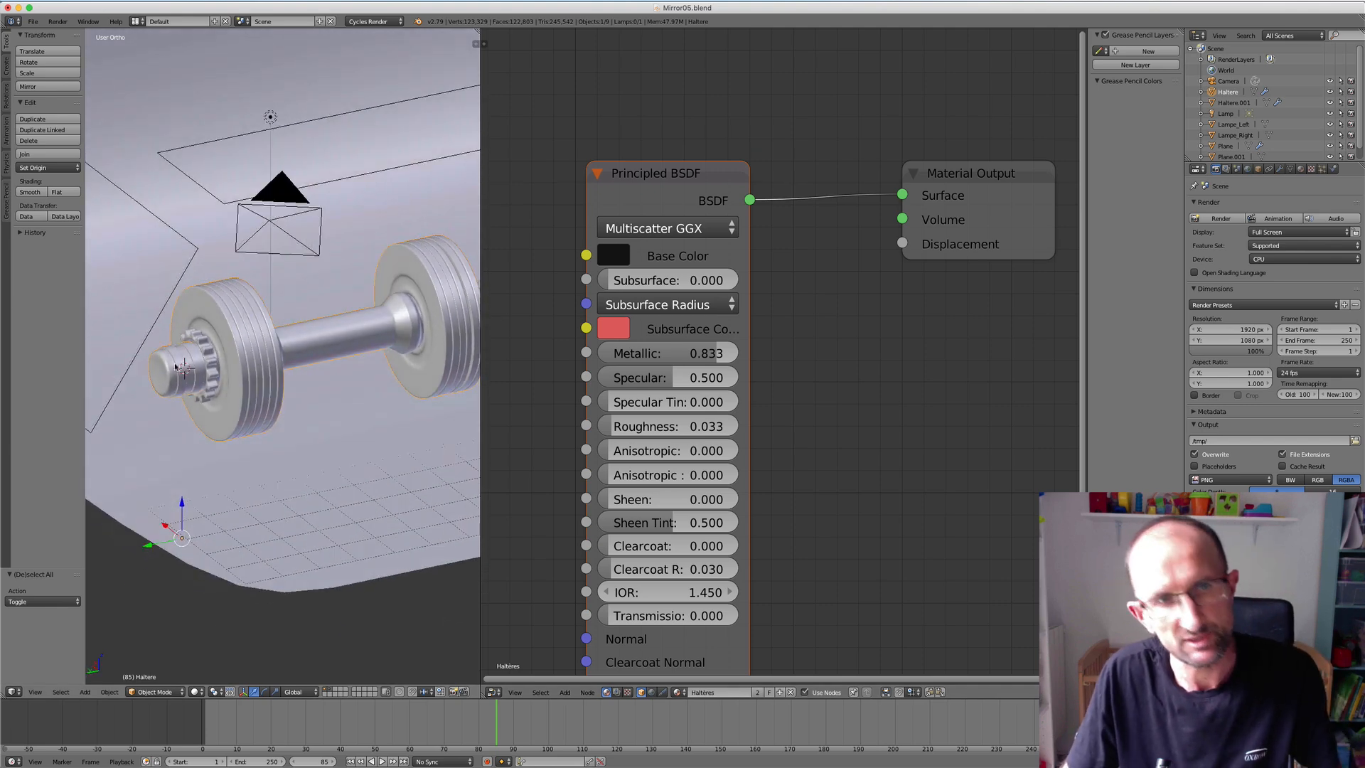
key("Tab")
middle_click_drag(301, 361, 304, 363)
scroll(306, 363, "up", 3)
middle_click_drag(355, 319, 388, 309)
key("KP_6")
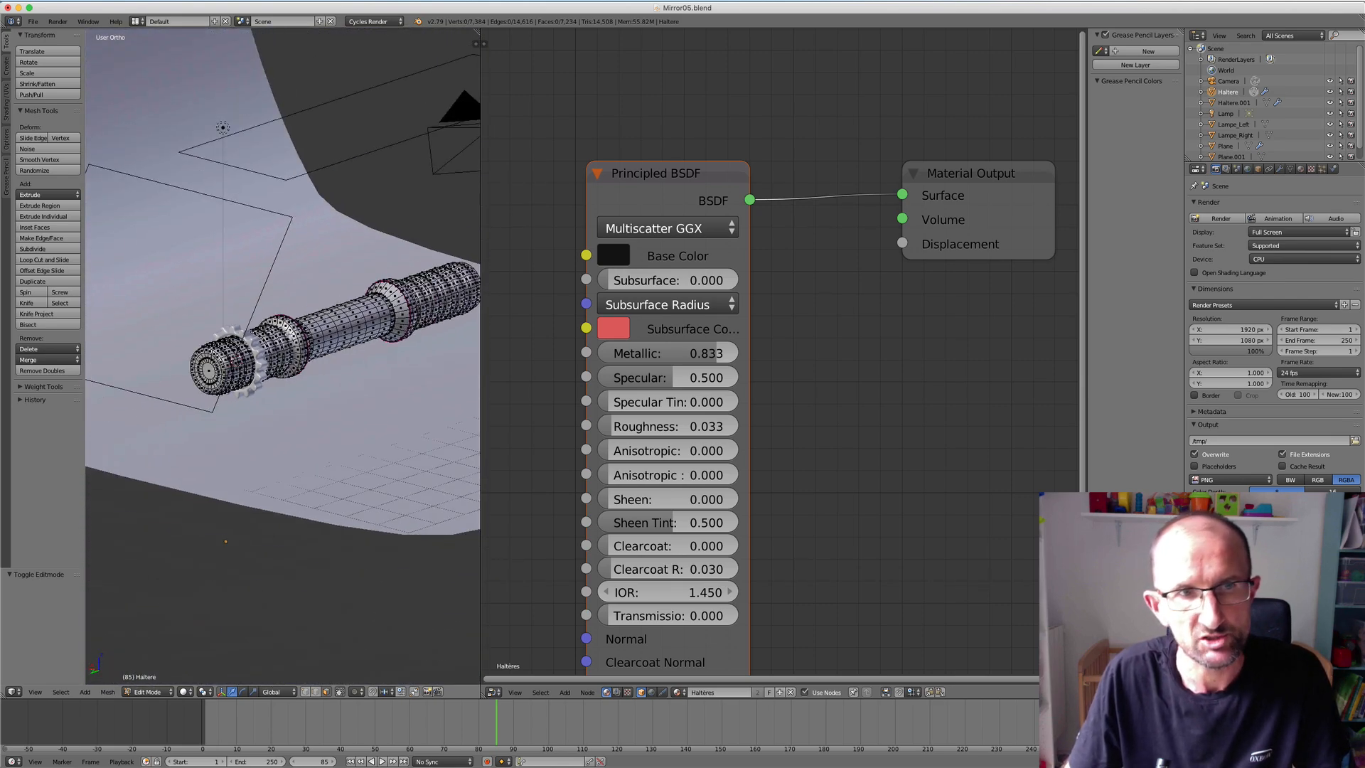
scroll(222, 563, "down", 3)
key("Tab")
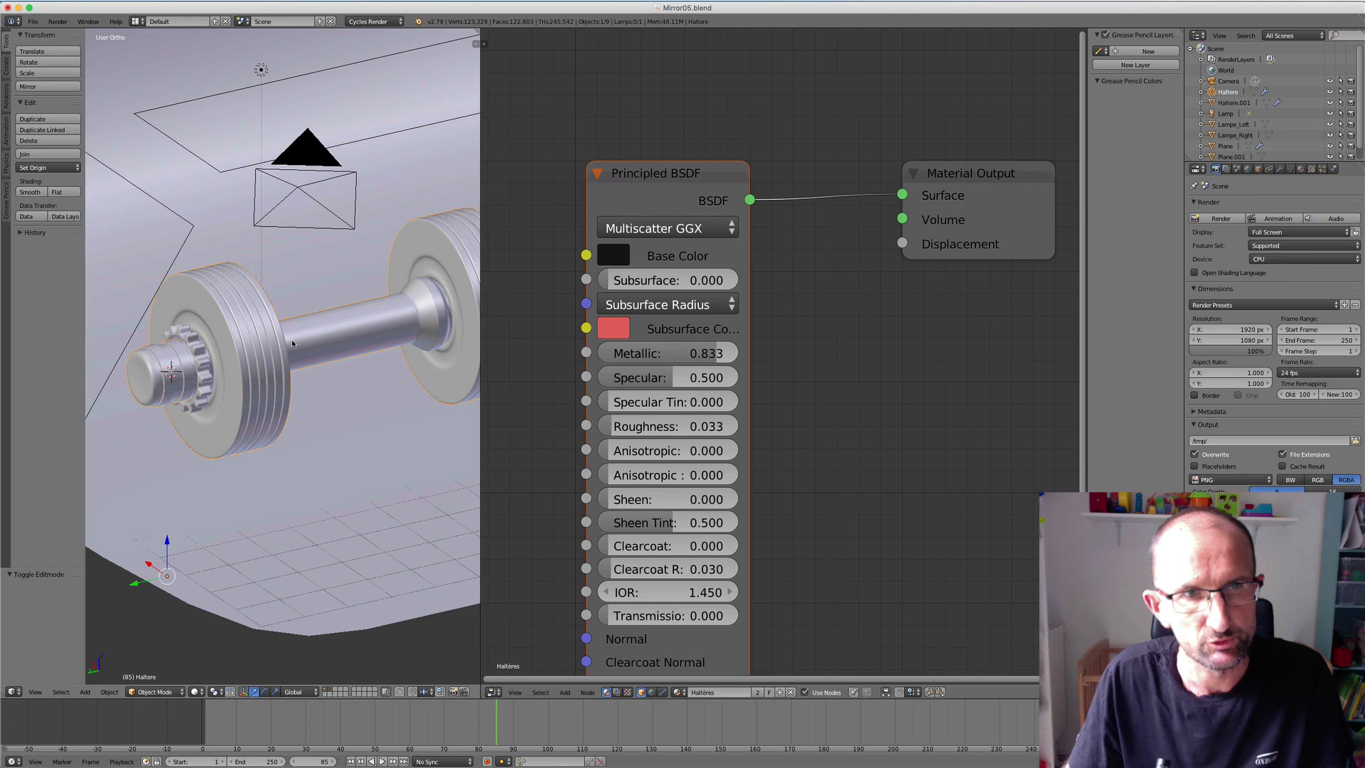
Switch the 3D view to rendered shading and examine the near weight plates and bar up close.
key("KP_6")
key("KP_0")
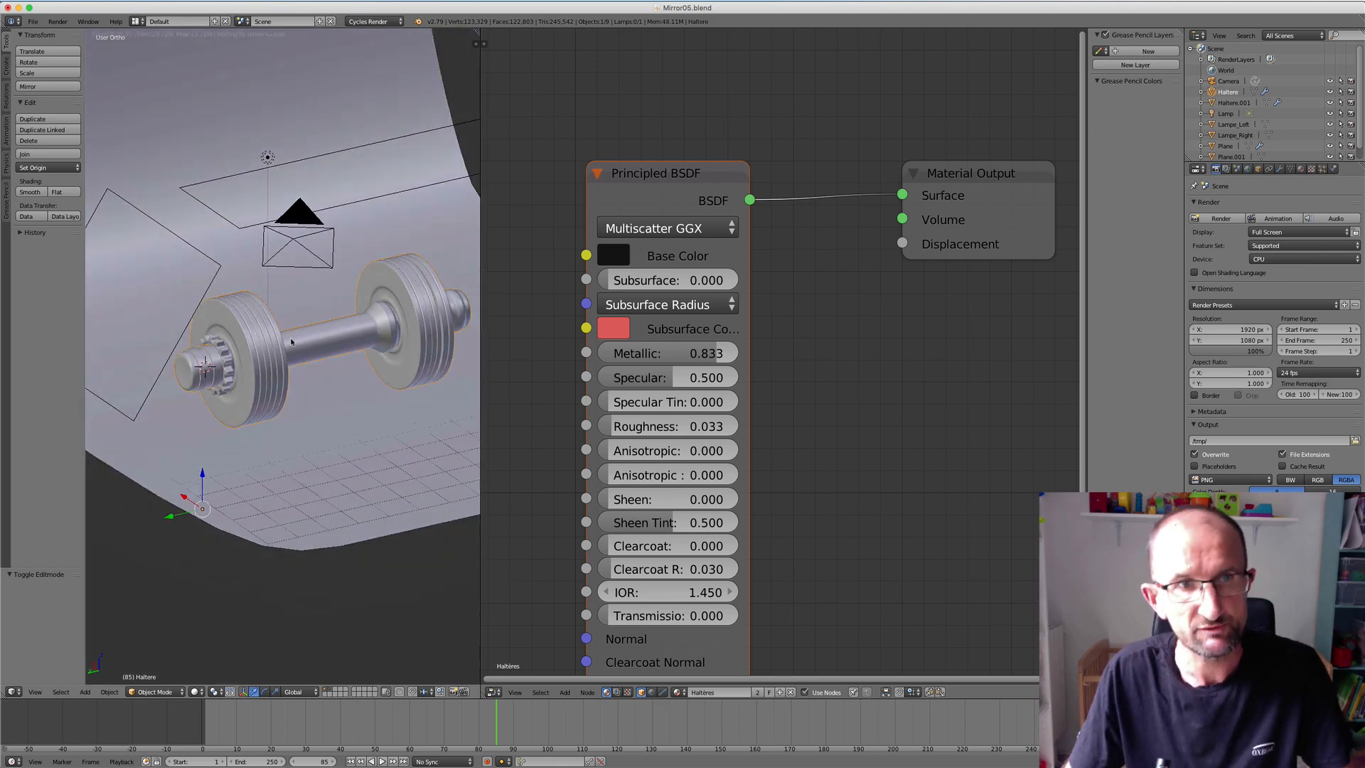
key("shift+z")
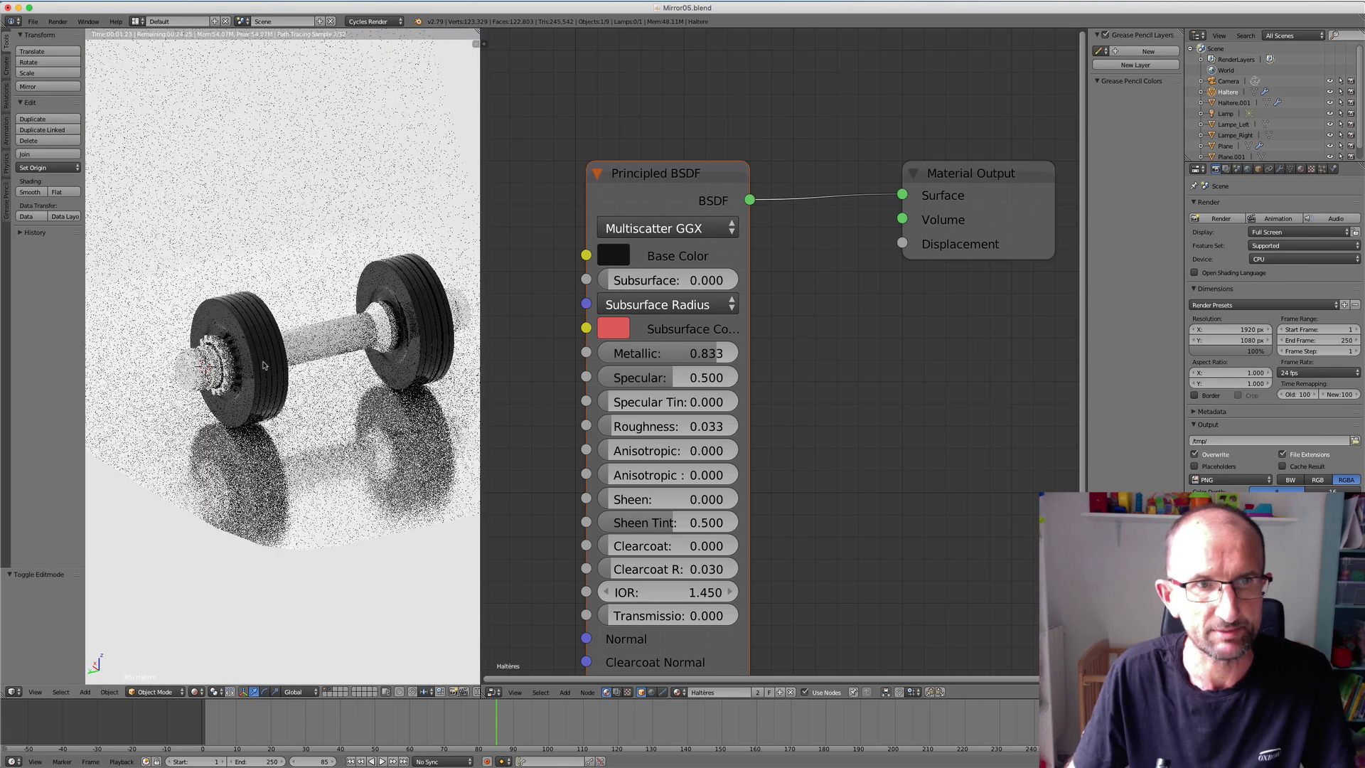
scroll(263, 365, "up", 3)
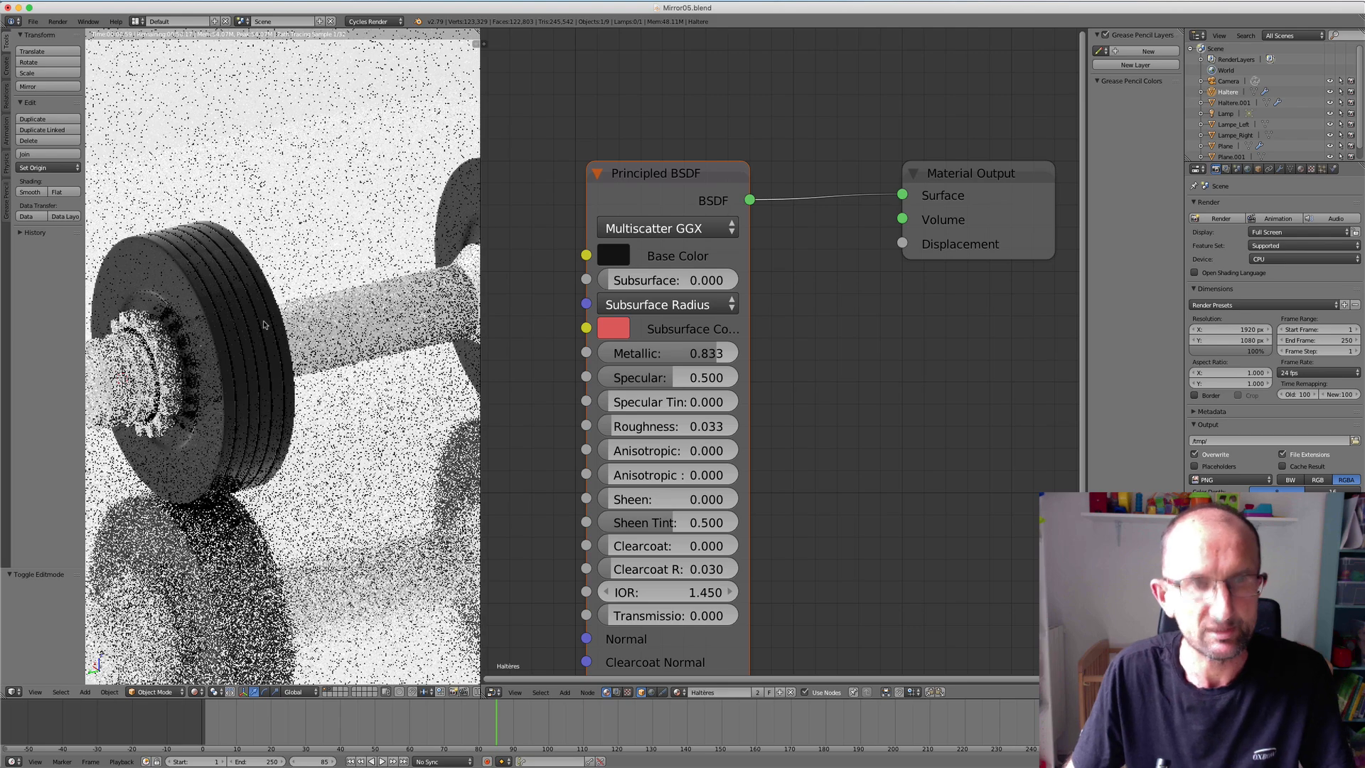
scroll(379, 328, "down", 1)
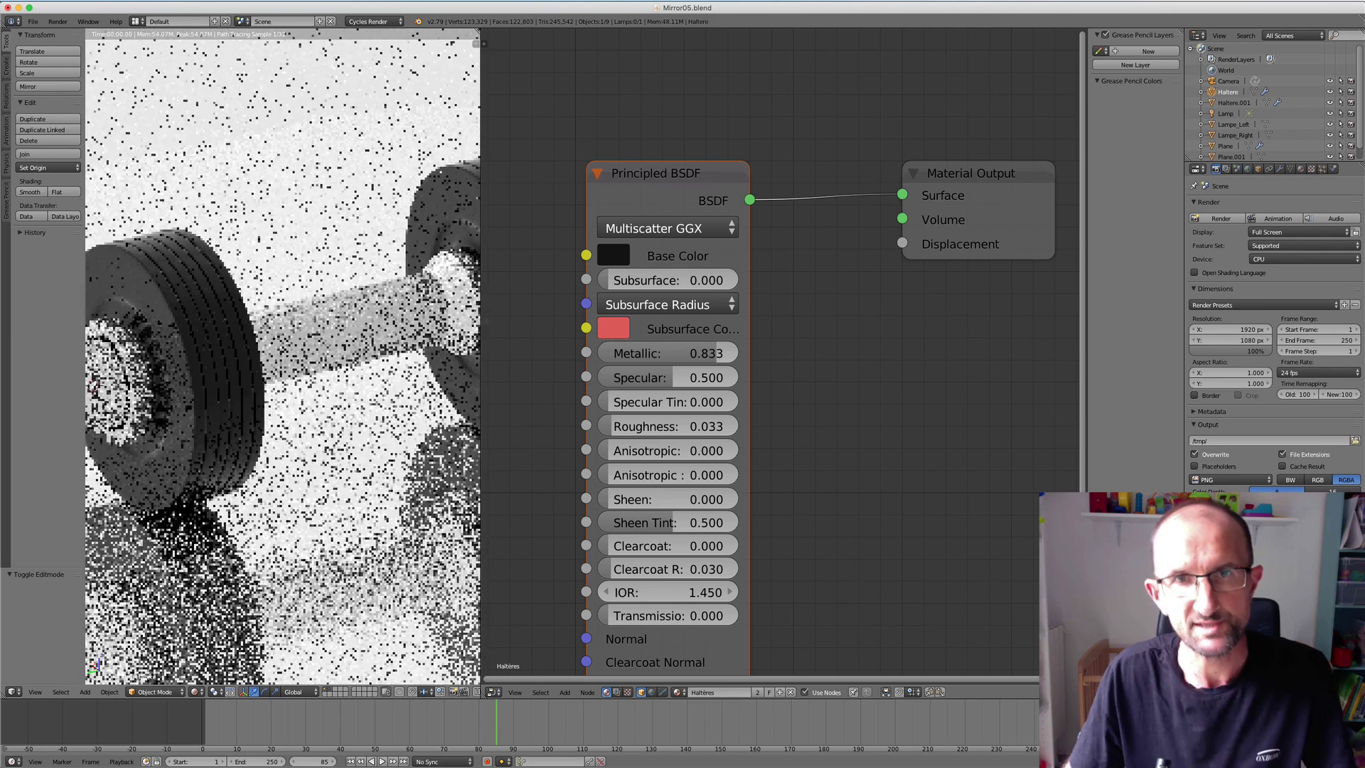
scroll(656, 179, "down", 1)
Rearrange the Principled BSDF and Material Output nodes of the dumbbell material, keeping their connection and some space between them.
left_click(673, 200)
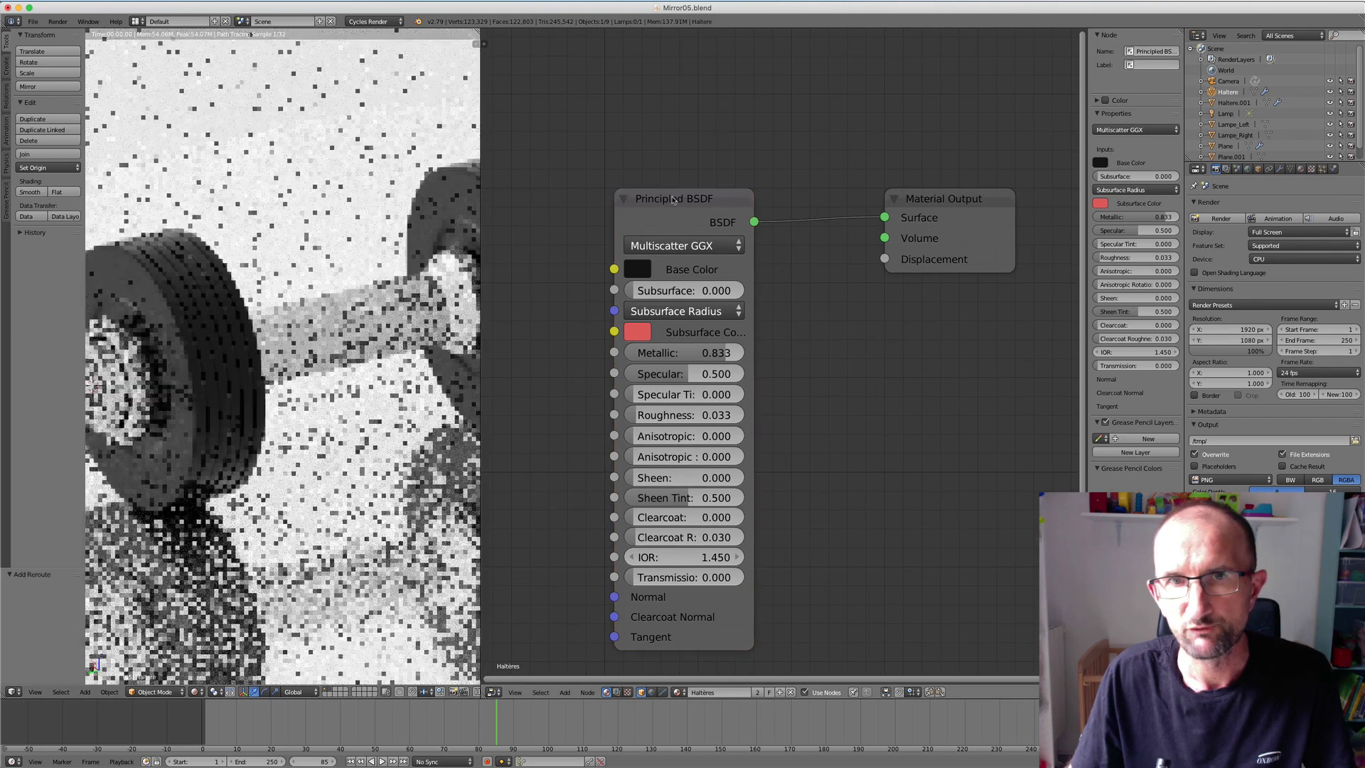
left_click_drag(673, 200, 661, 152)
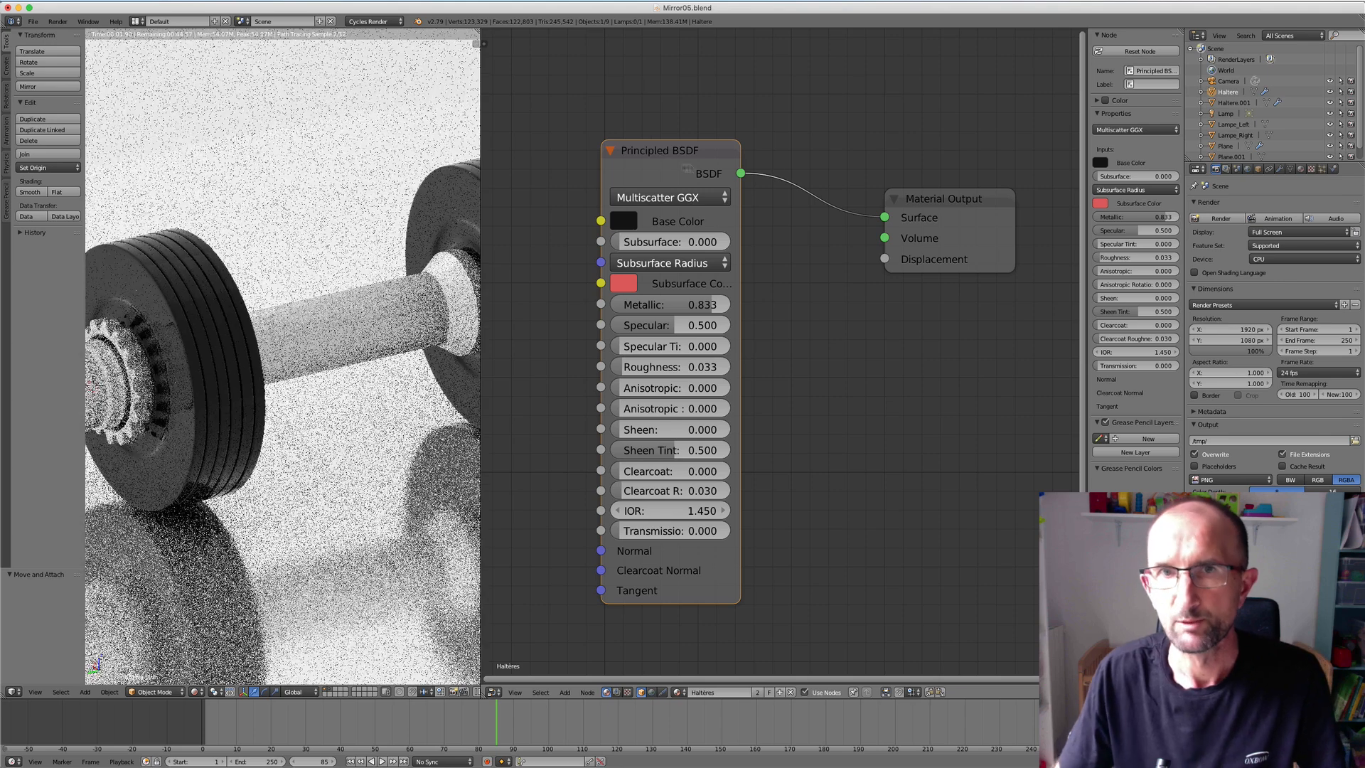
left_click_drag(894, 199, 926, 226)
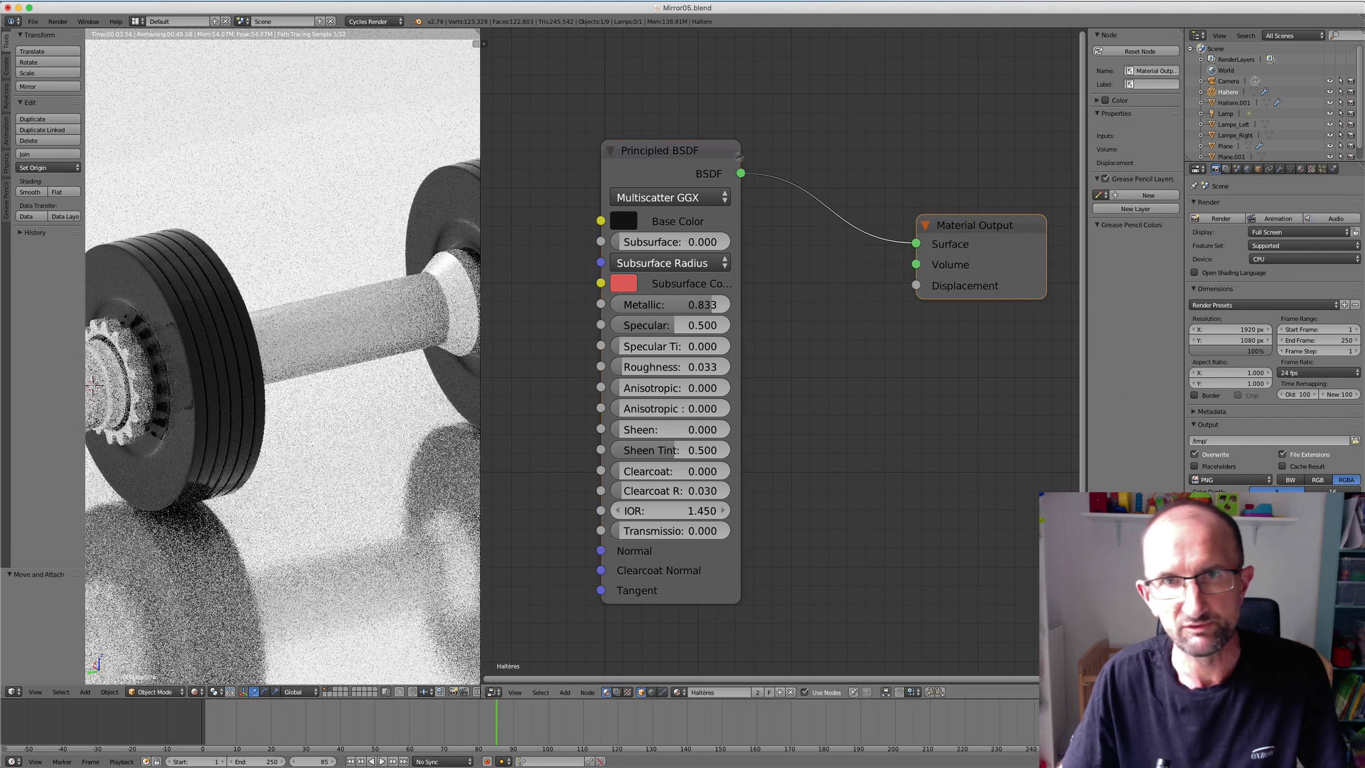
left_click_drag(668, 215, 716, 204)
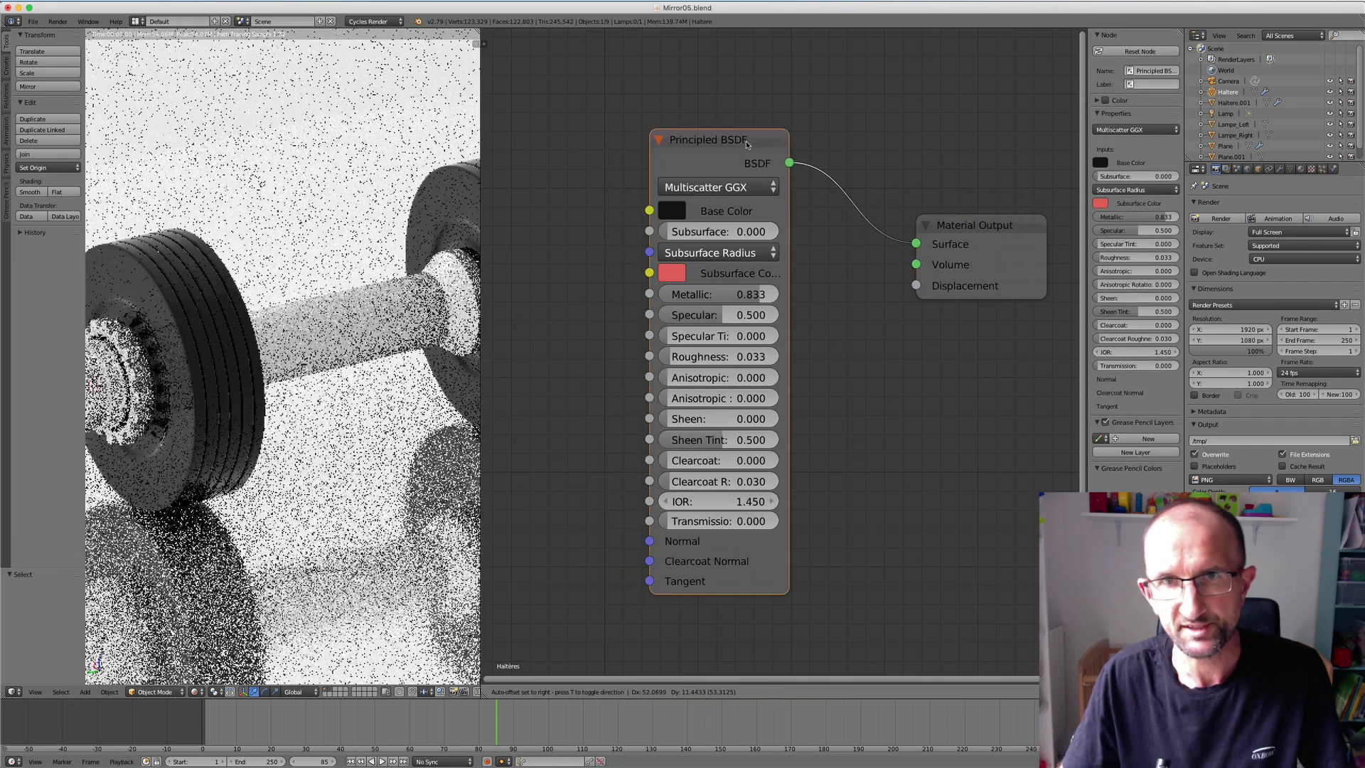
scroll(714, 206, "down", 1)
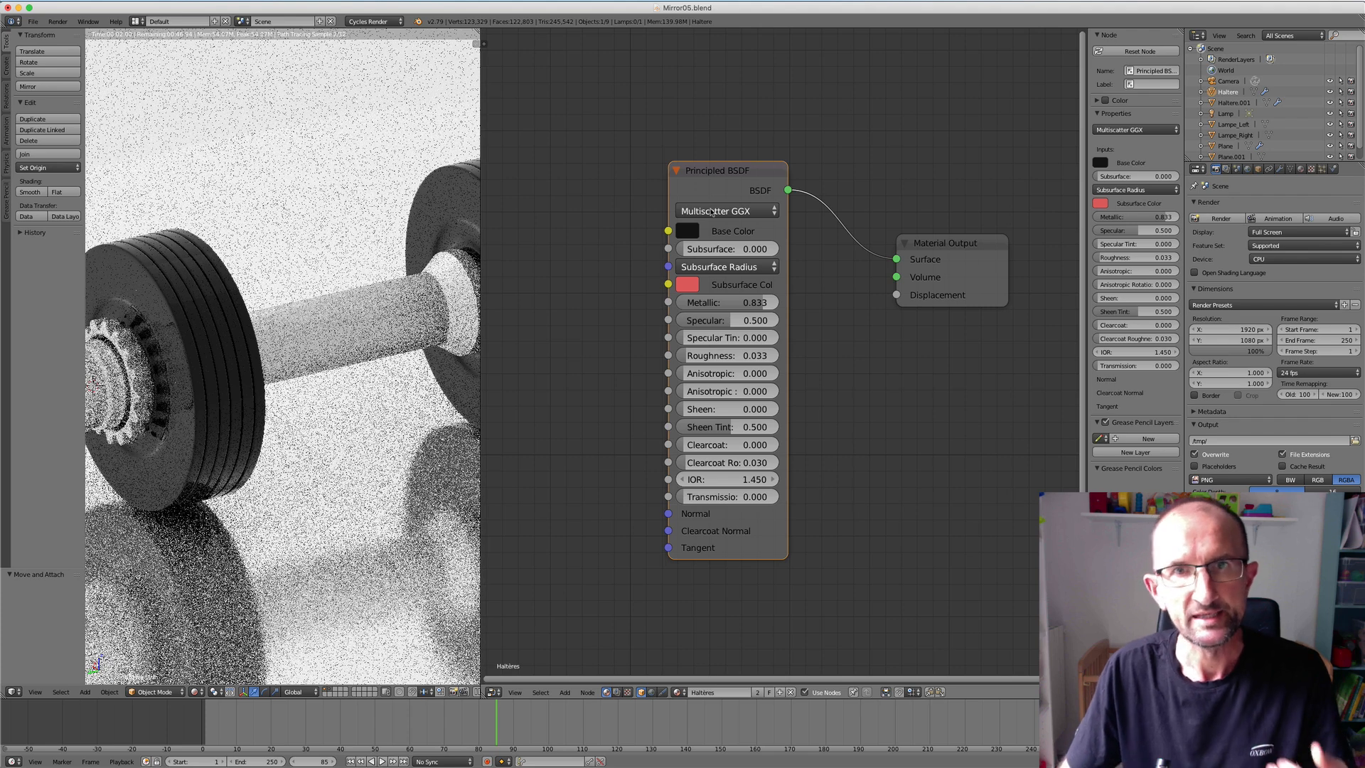